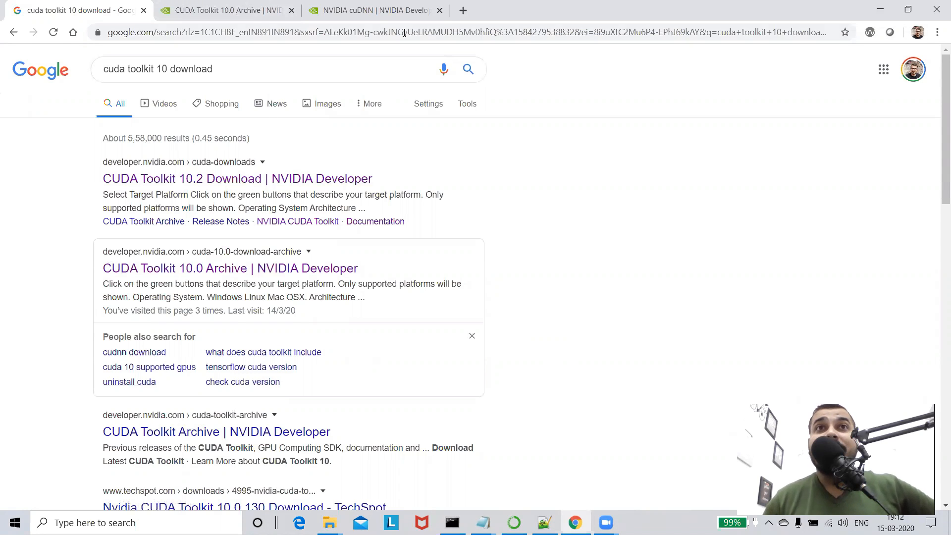
View the NVIDIA cuDNN page alongside the Google results for the CUDA toolkit 10 download
click(351, 6)
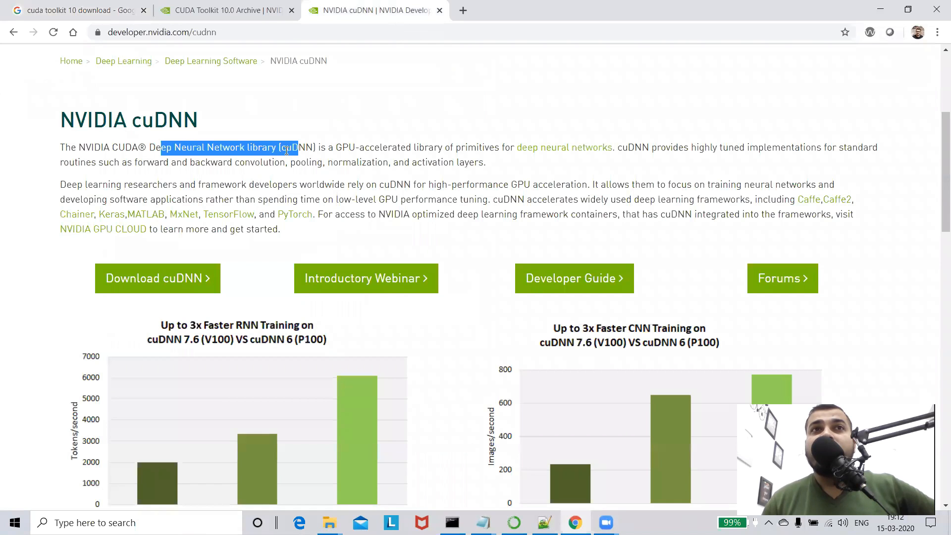
click(103, 12)
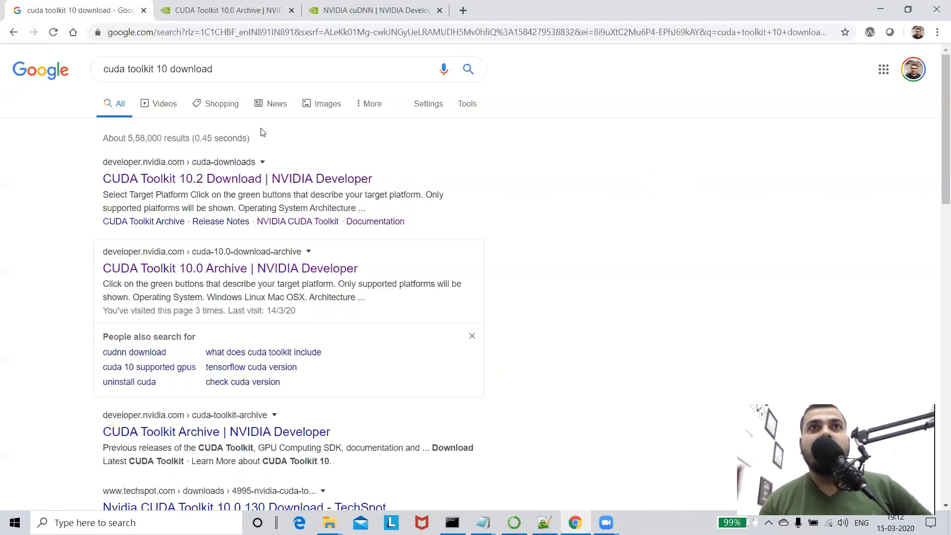
click(364, 13)
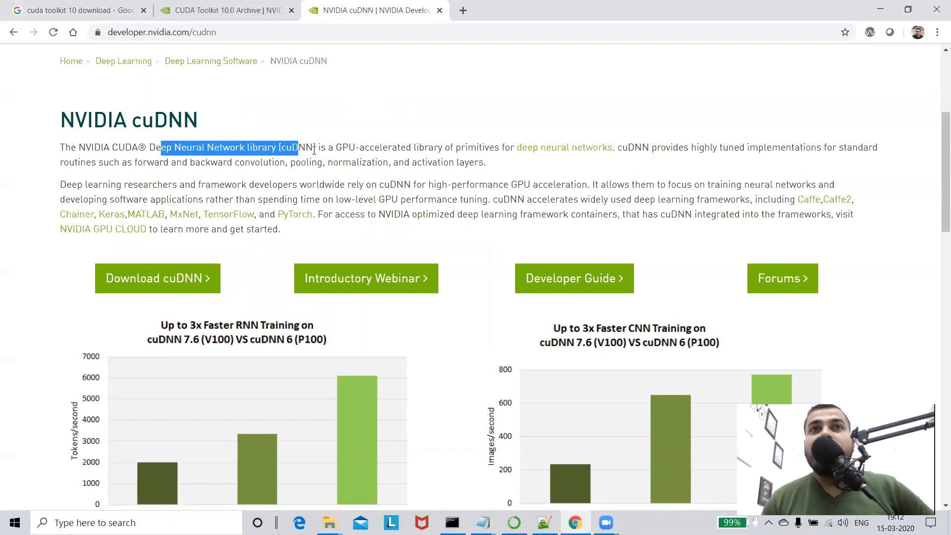
click(81, 10)
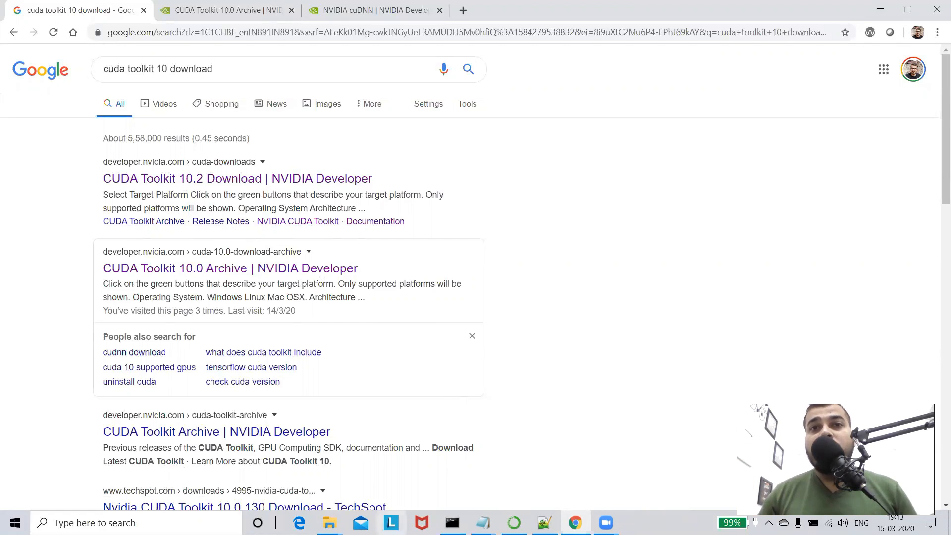
Switch to the untitled Notepad note numbered 1 and complete its first line as "1. Download Cuda Toolkit"
click(483, 522)
click(539, 468)
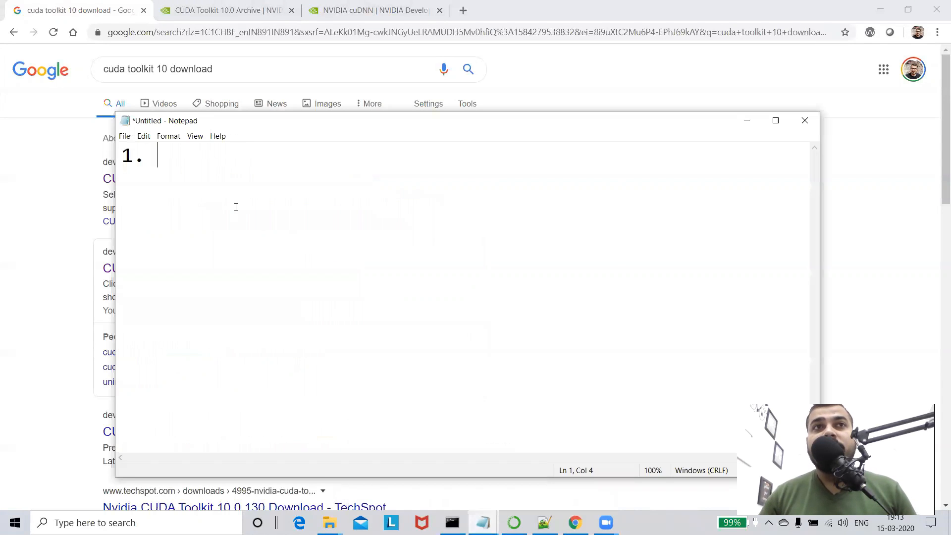
text(Download Cusa)
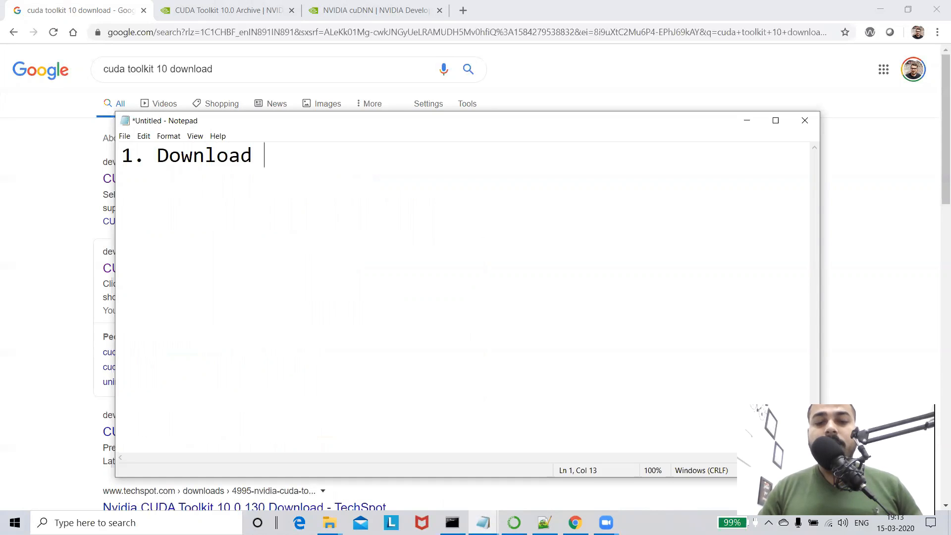
key(BackSpace)
key(BackSpace)
text(da Toolkit)
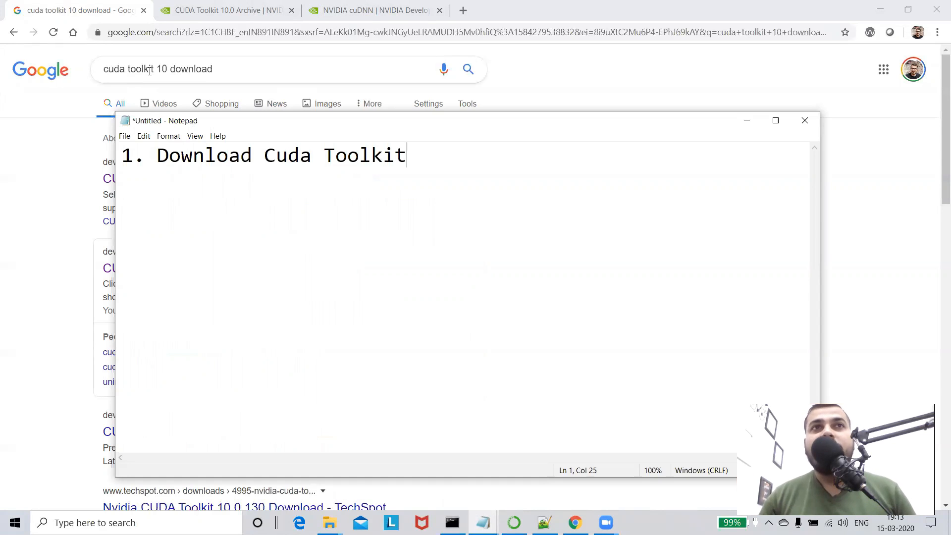
Return to the Google results in Chrome and open the CUDA Toolkit 10.0 Archive result in a new tab
click(166, 69)
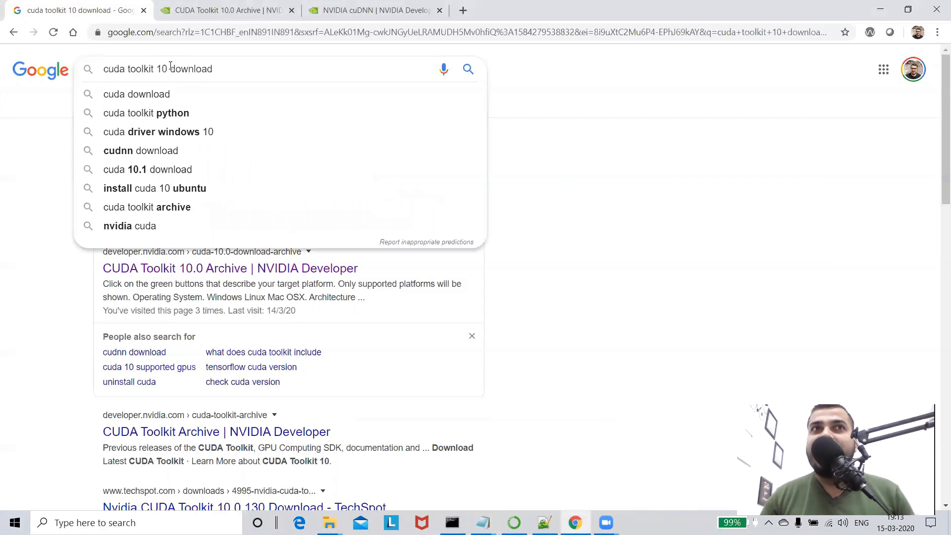
click(647, 313)
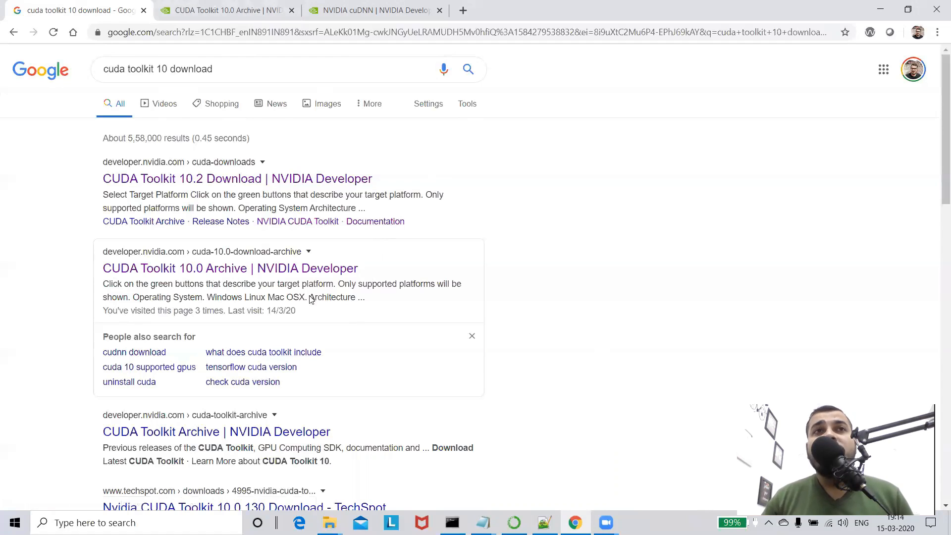
drag(225, 70, 94, 68)
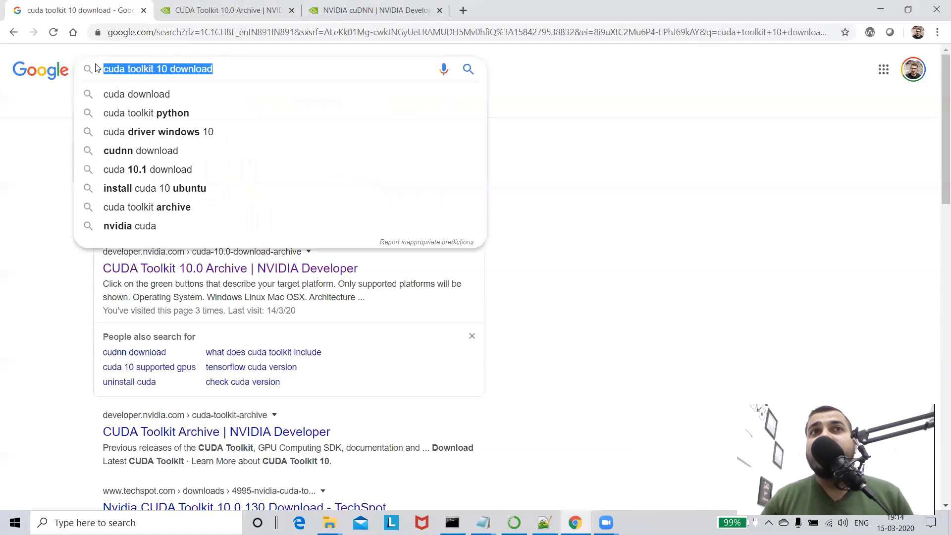
click(145, 73)
click(14, 234)
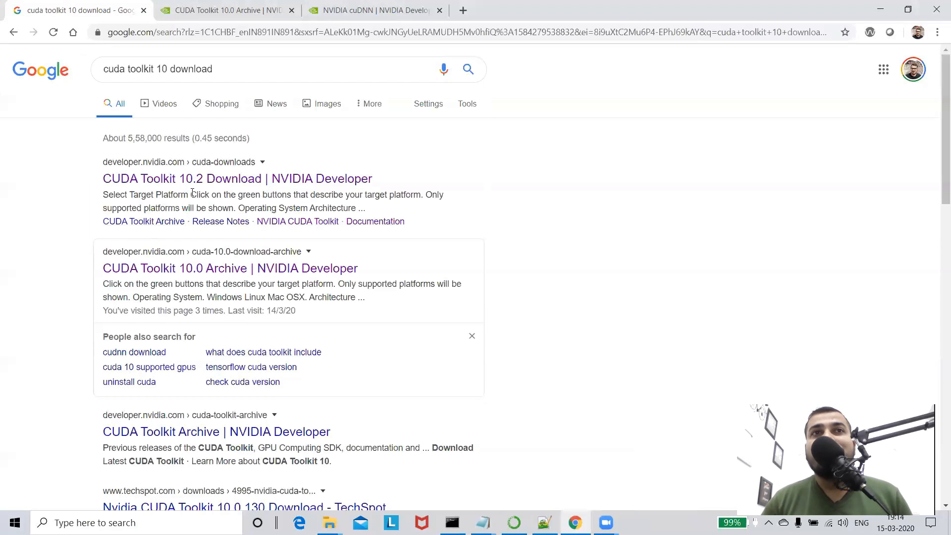
middle_click(197, 275)
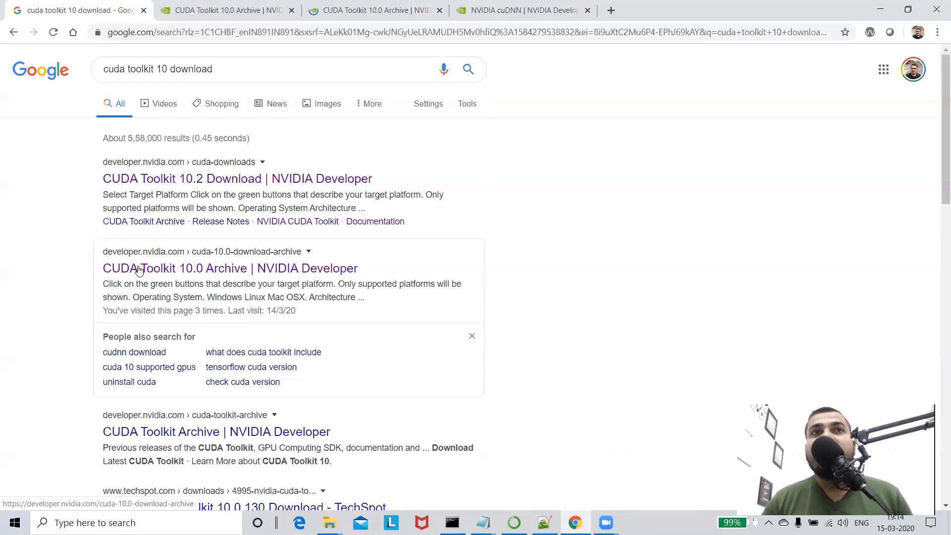
click(322, 14)
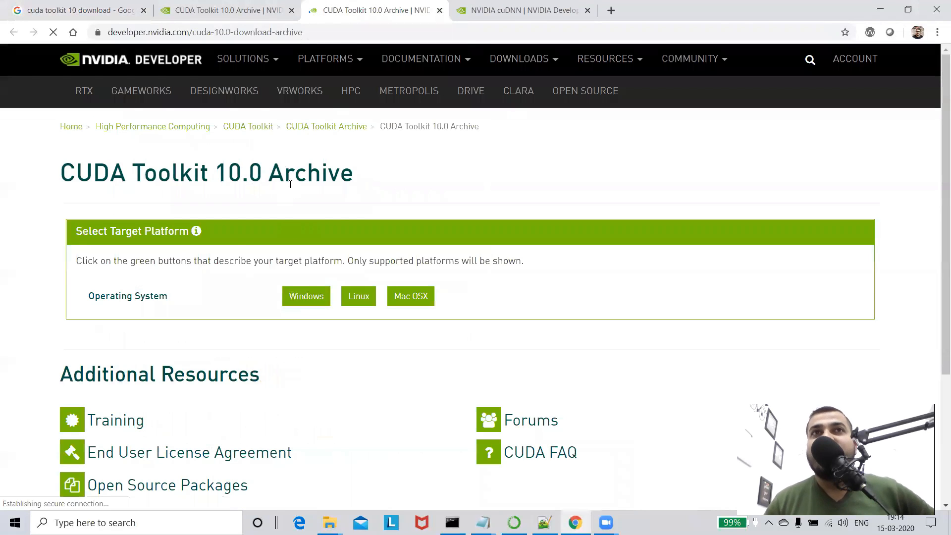
Set the target platform to Windows, x86_64, version 10, with the exe (local) installer type, and view the base installer download
scroll(287, 263, down, 2)
scroll(299, 301, up, 2)
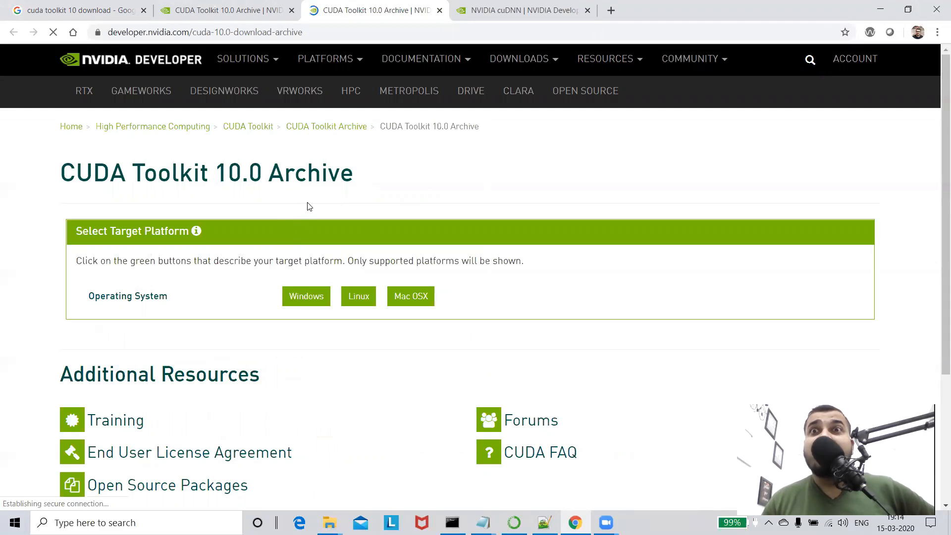
click(307, 303)
scroll(255, 176, down, 3)
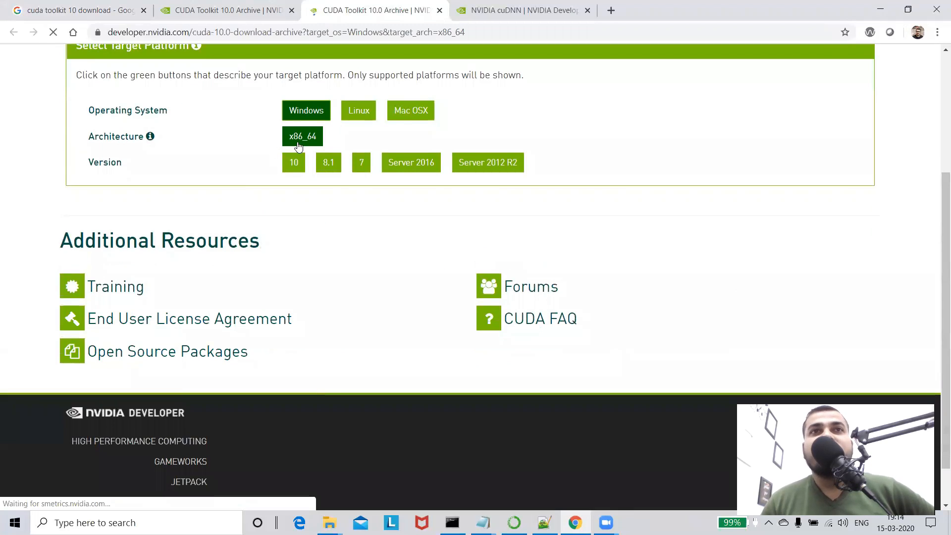
click(292, 163)
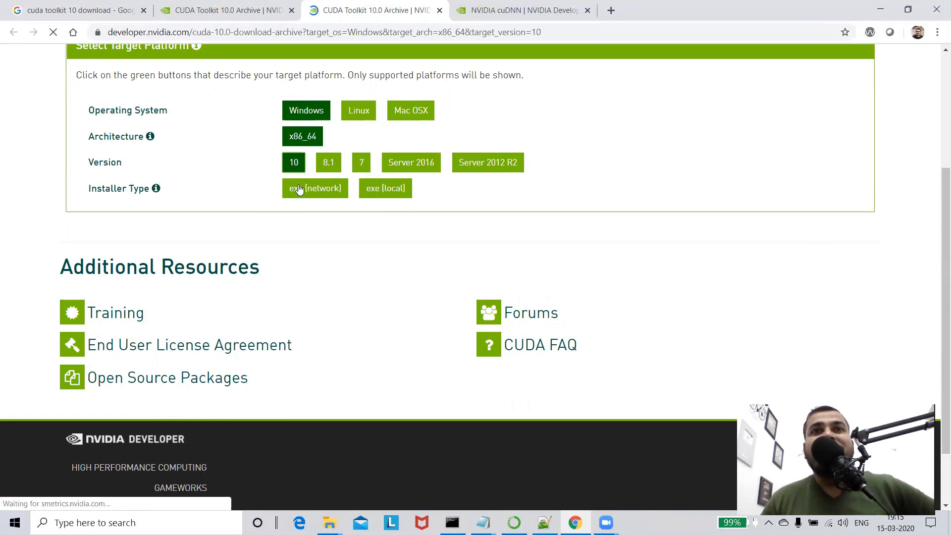
click(372, 191)
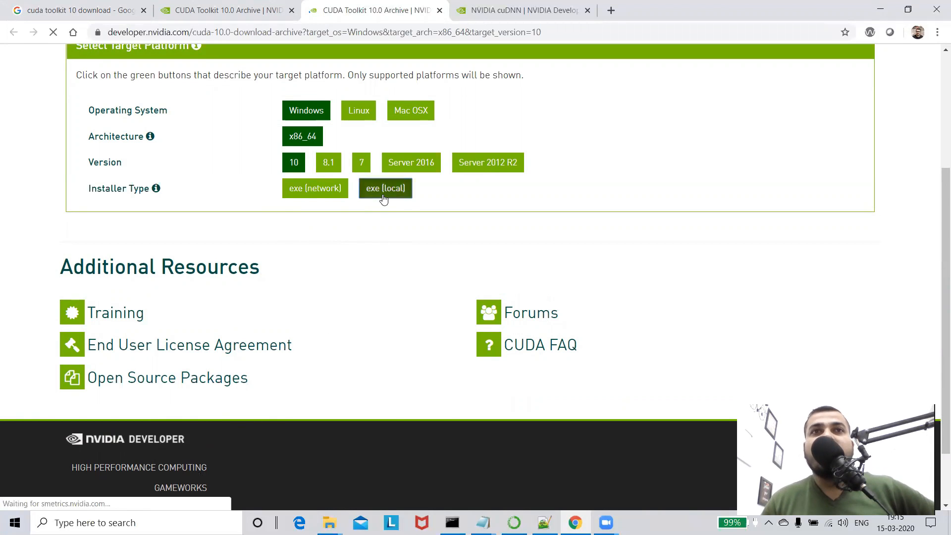
scroll(708, 258, down, 5)
scroll(861, 210, up, 4)
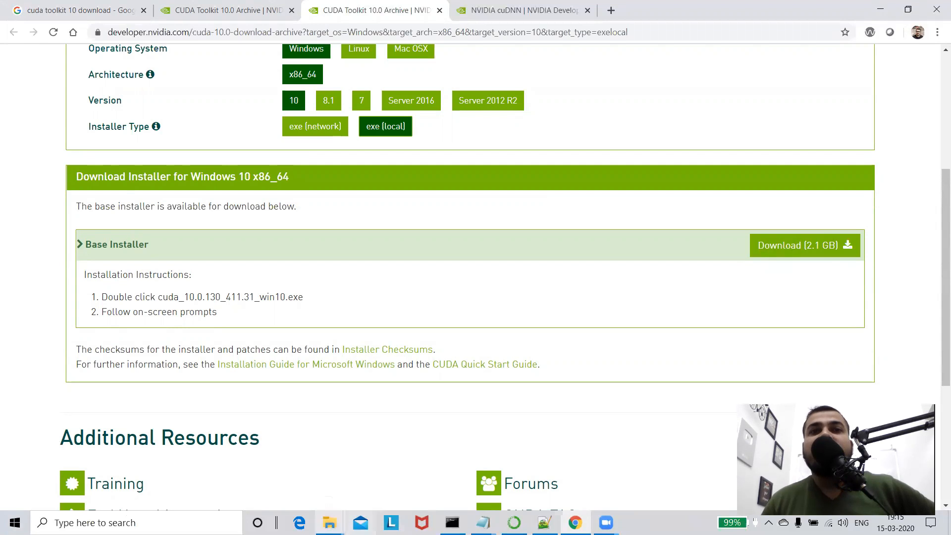
Switch to the Downloads folder in File Explorer and select the cuda_10.0.130_411.31_win10 installer
mouse_move(329, 522)
click(305, 503)
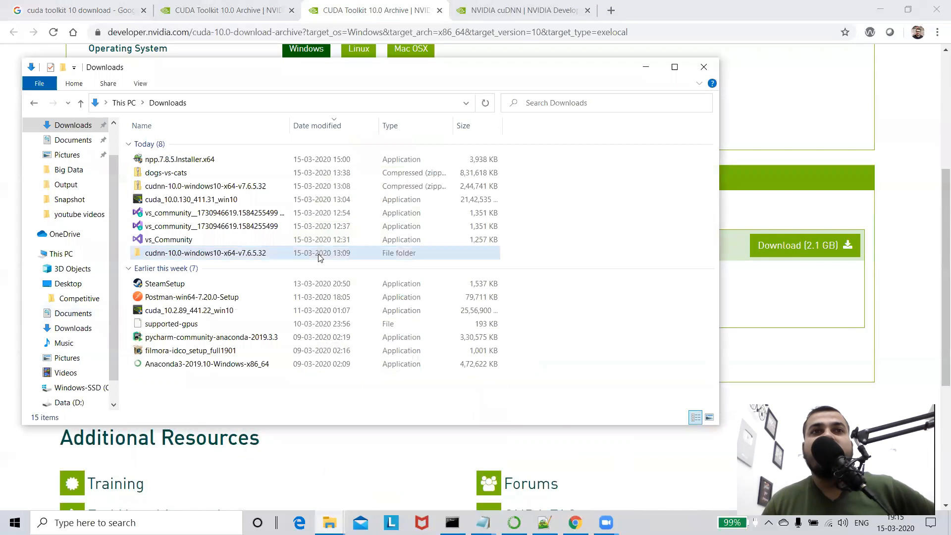
click(176, 198)
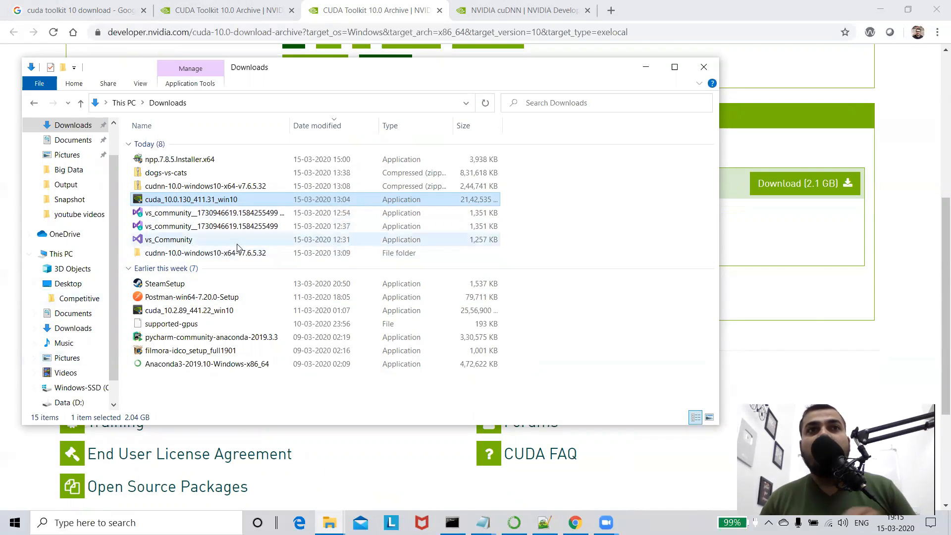
Review the Cuda Toolkit note in Notepad, and minimize both the Notepad and File Explorer windows
click(483, 522)
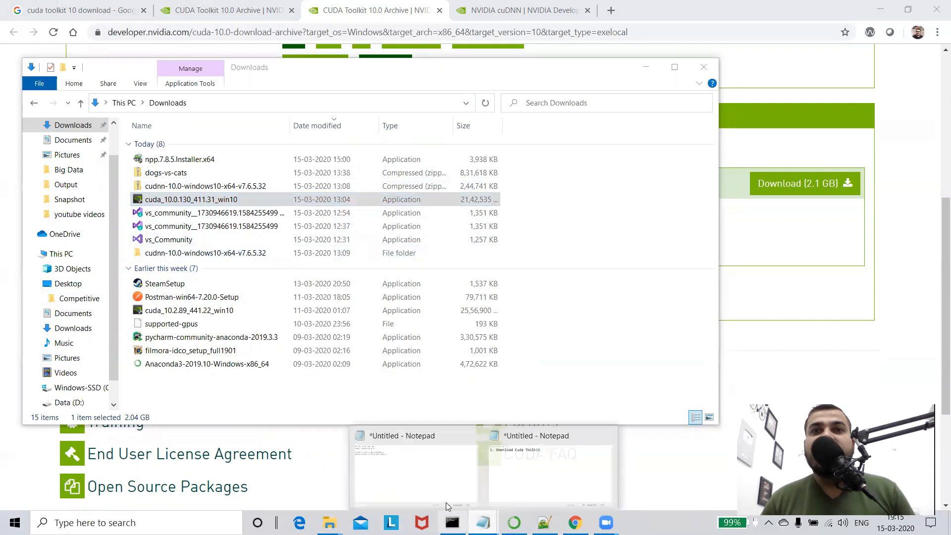
click(566, 477)
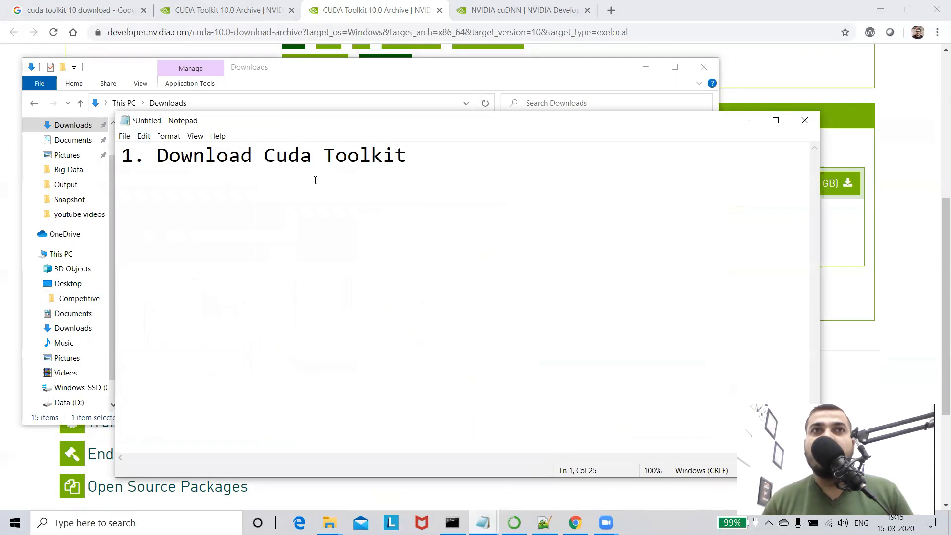
click(746, 121)
click(644, 68)
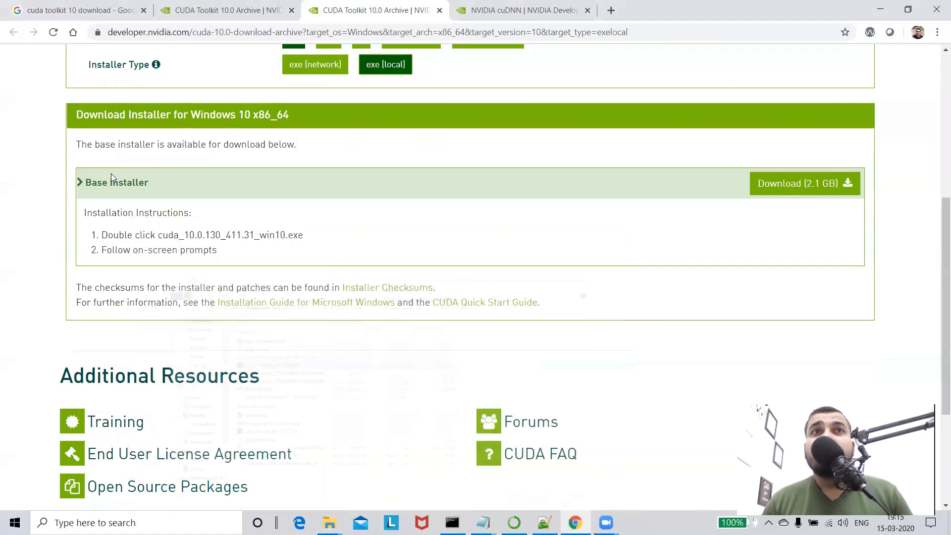
Read the NVIDIA cuDNN page's introductory paragraph, highlighting the sentence on tuned implementations for standard routines
click(488, 20)
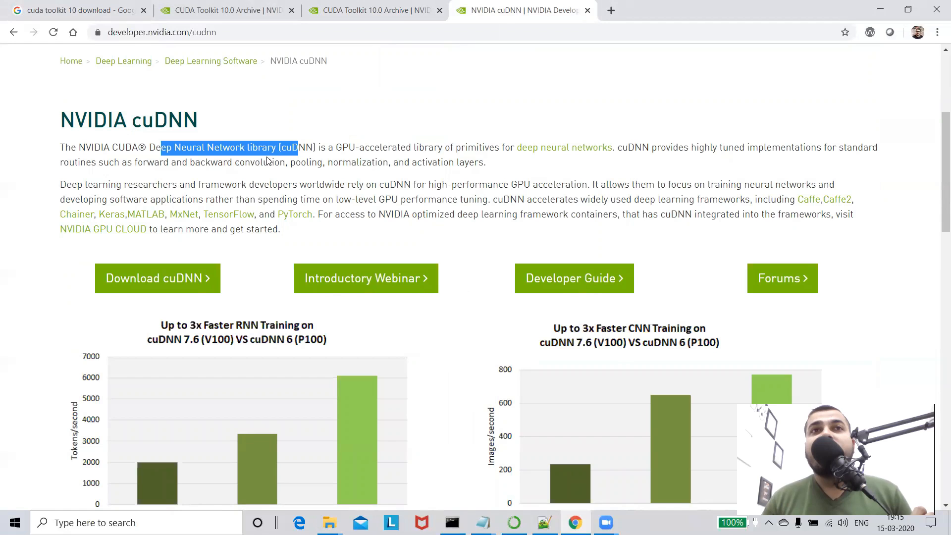
click(303, 159)
drag(326, 152, 832, 148)
drag(910, 140, 194, 180)
drag(276, 167, 488, 171)
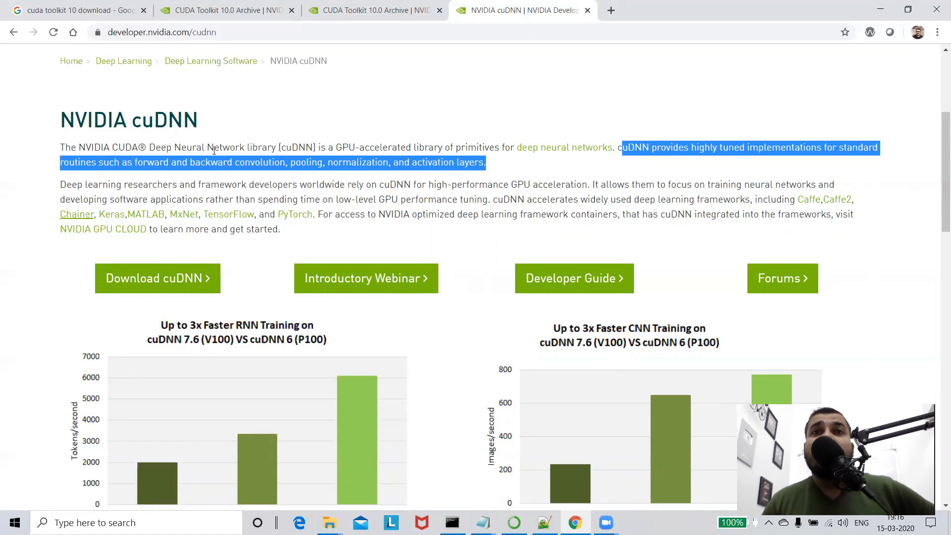
scroll(257, 278, up, 5)
scroll(237, 287, down, 3)
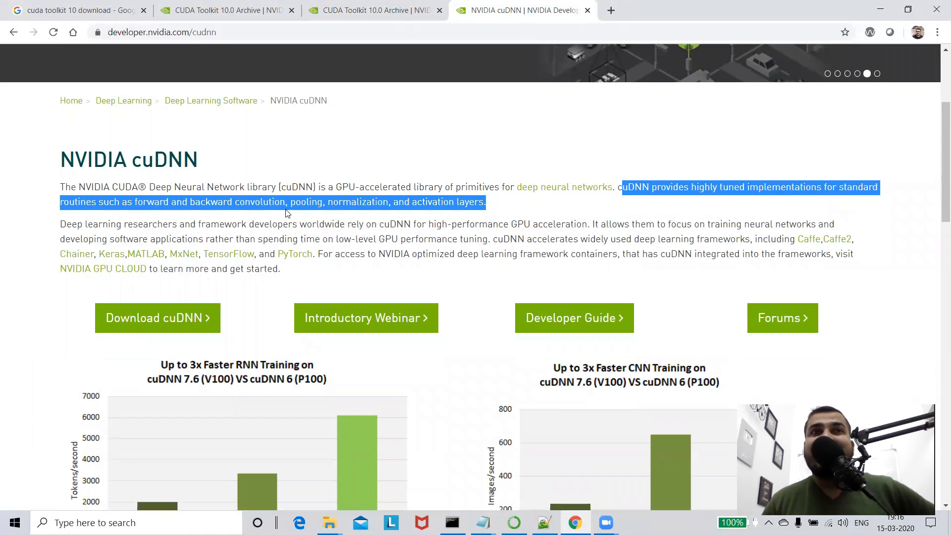
Request the cuDNN download and sign in to NVIDIA Developer with the already listed account
click(139, 319)
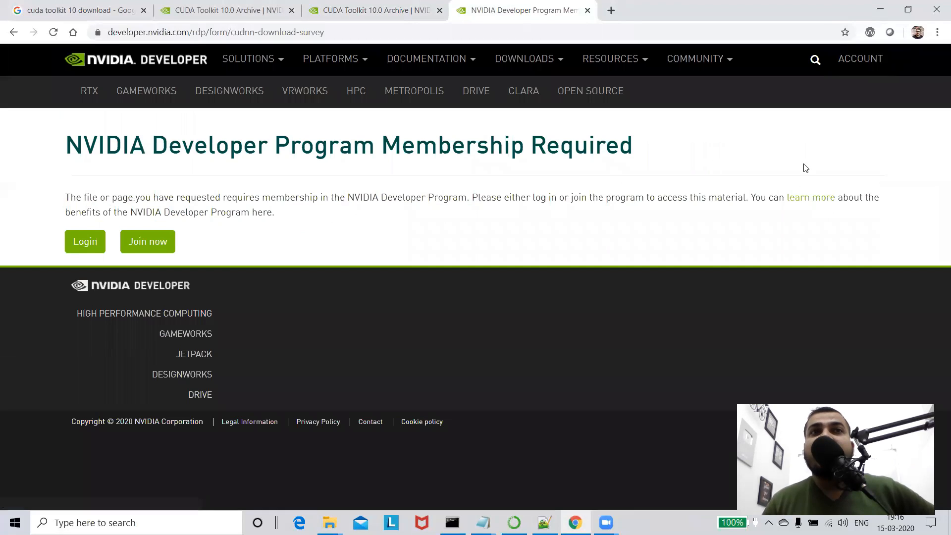
click(91, 247)
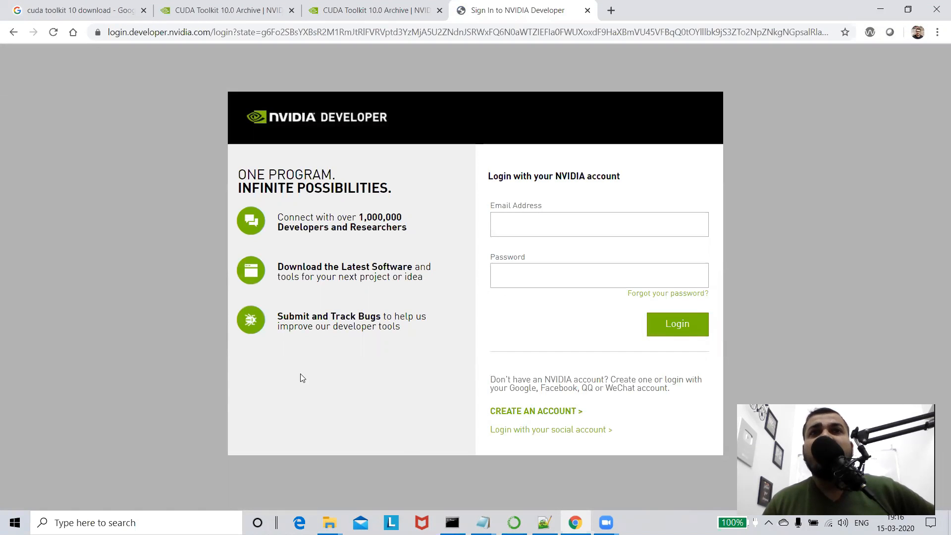
click(539, 413)
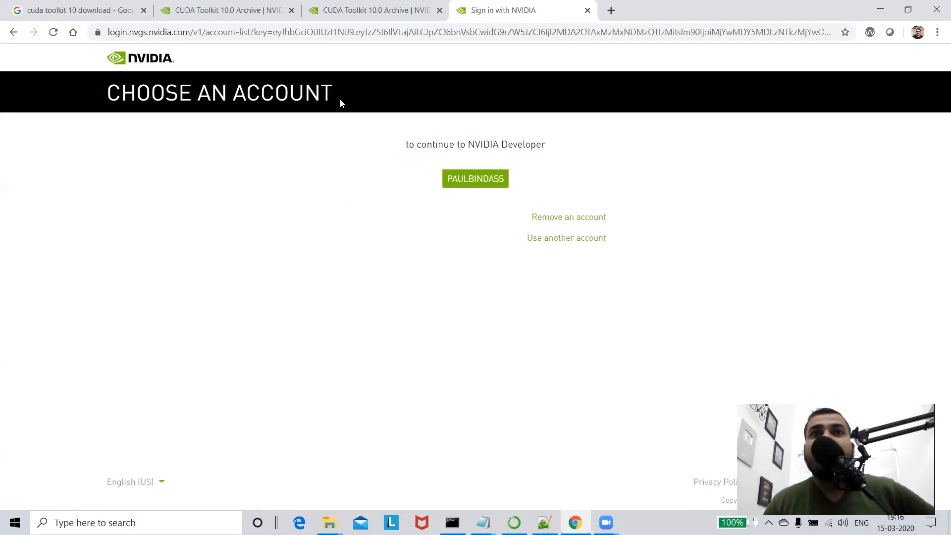
click(473, 184)
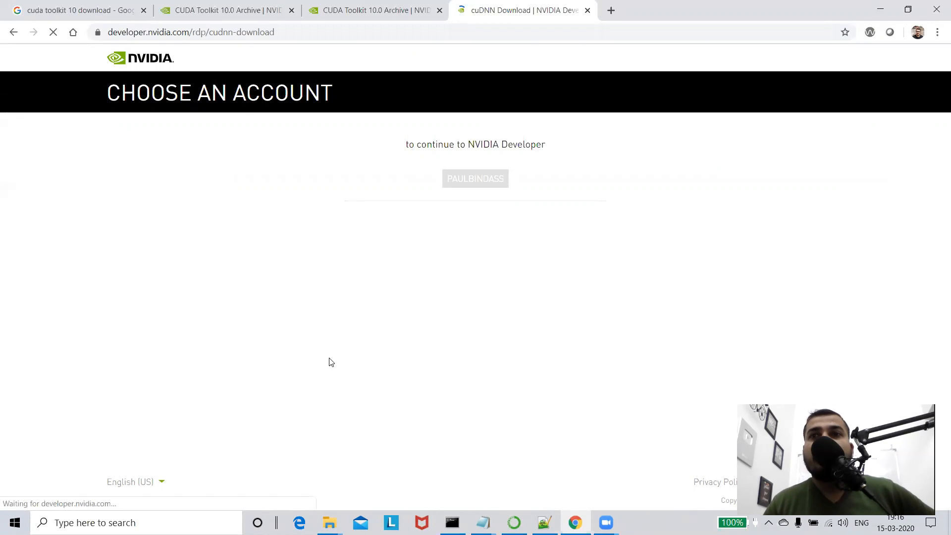
Accept the cuDNN Software License Agreement and expand the cuDNN v7.6.5 (November 5th, 2019) downloads for CUDA 10.0
scroll(303, 264, down, 2)
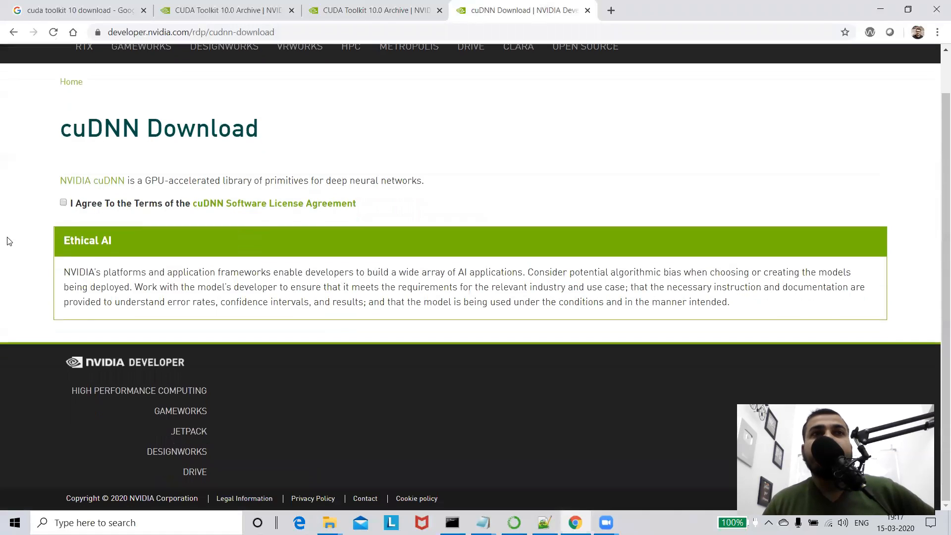
click(63, 203)
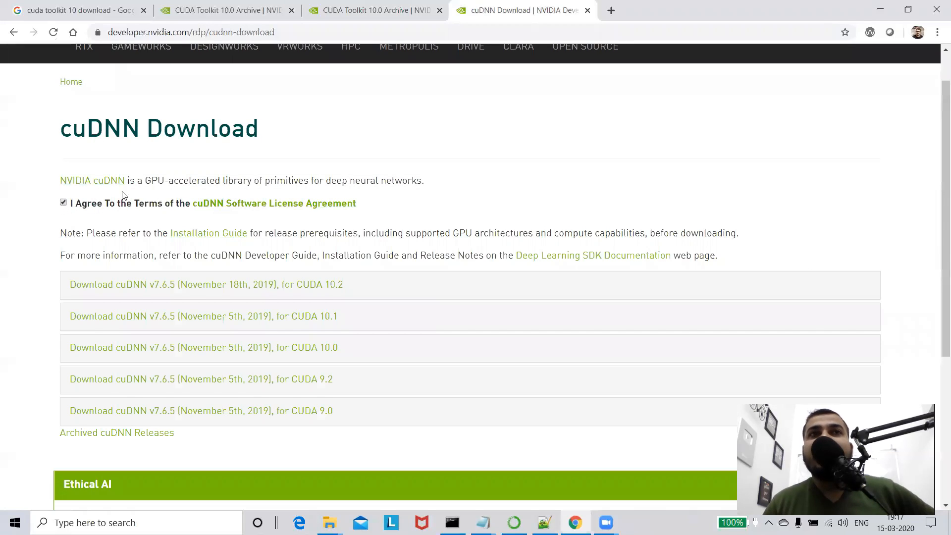
scroll(86, 221, down, 1)
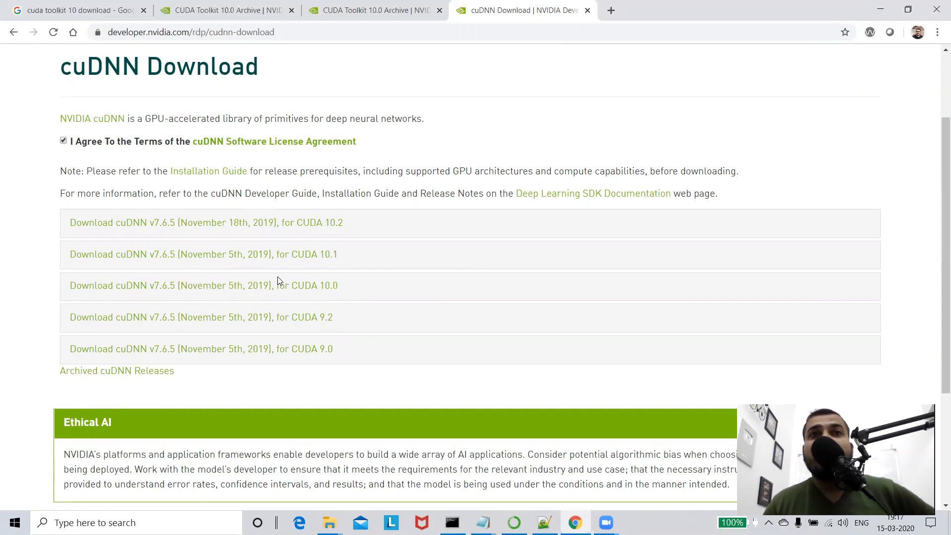
click(279, 292)
scroll(516, 272, down, 2)
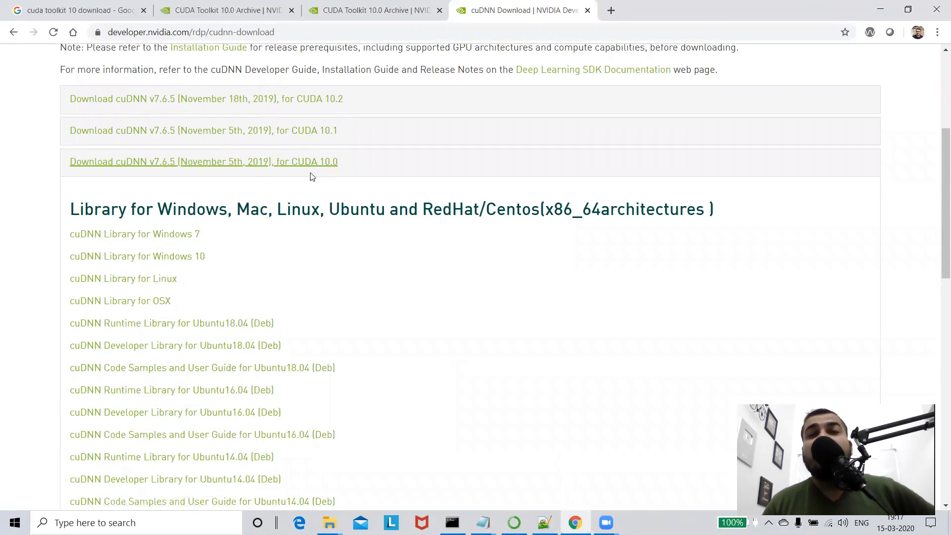
scroll(339, 185, down, 1)
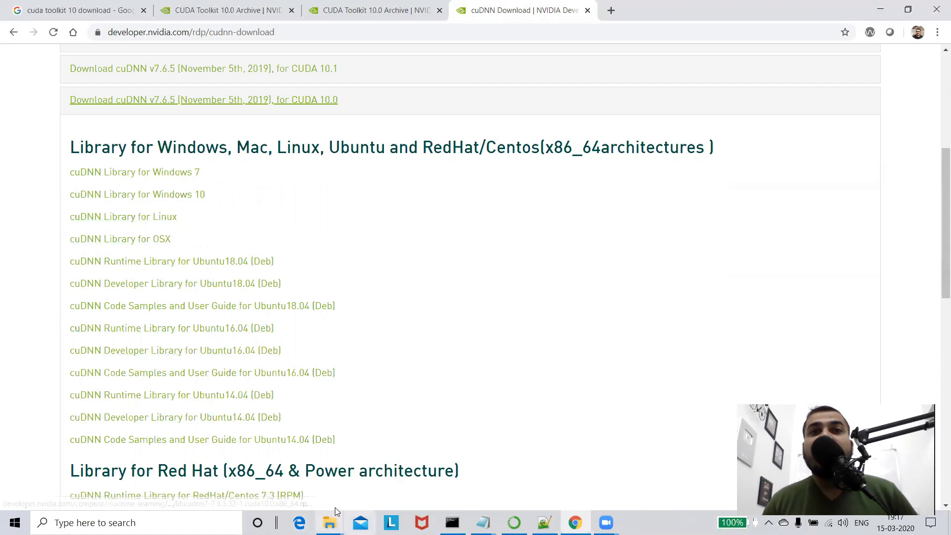
Copy the cuda folder from the extracted cudnn-10.0-windows10-x64-v7.6.5.32 folder in Downloads, and open the cuda folder on the C: drive
mouse_move(329, 521)
click(252, 476)
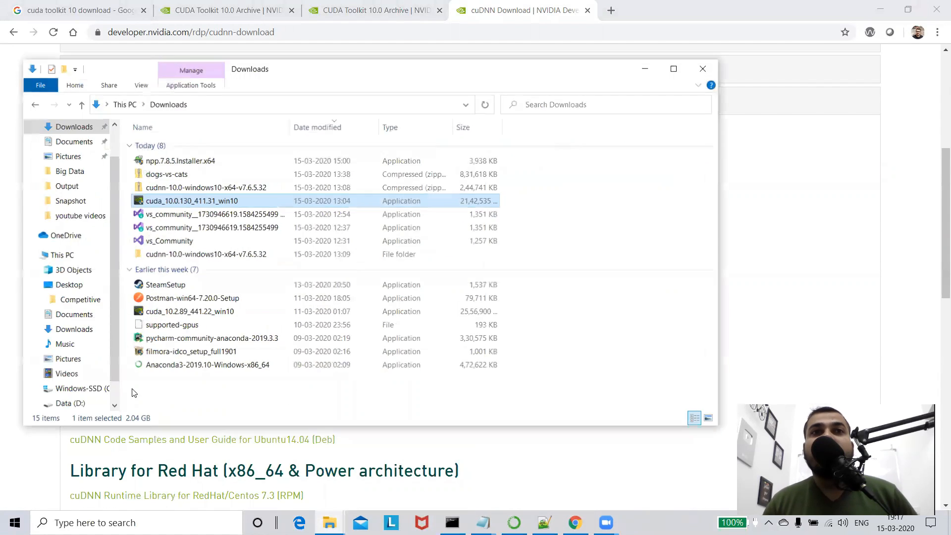
click(190, 187)
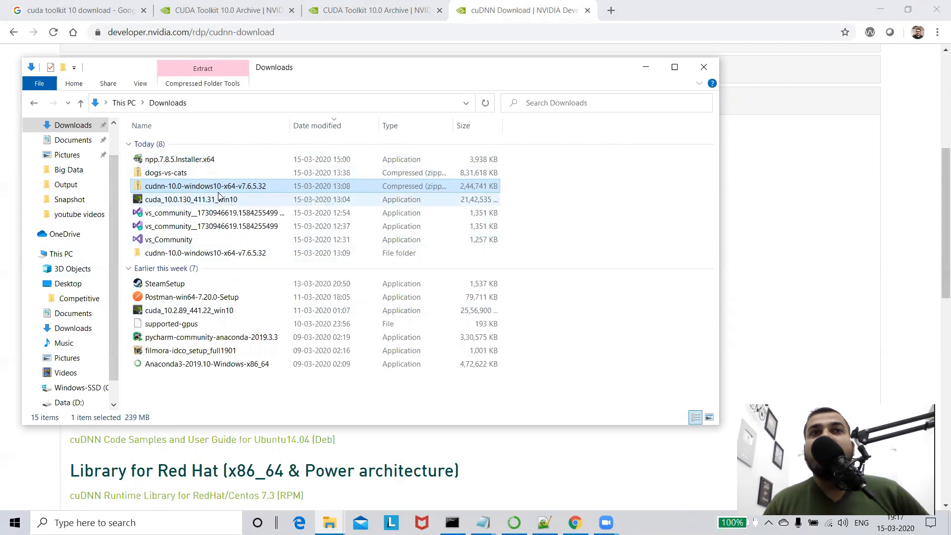
double_click(206, 253)
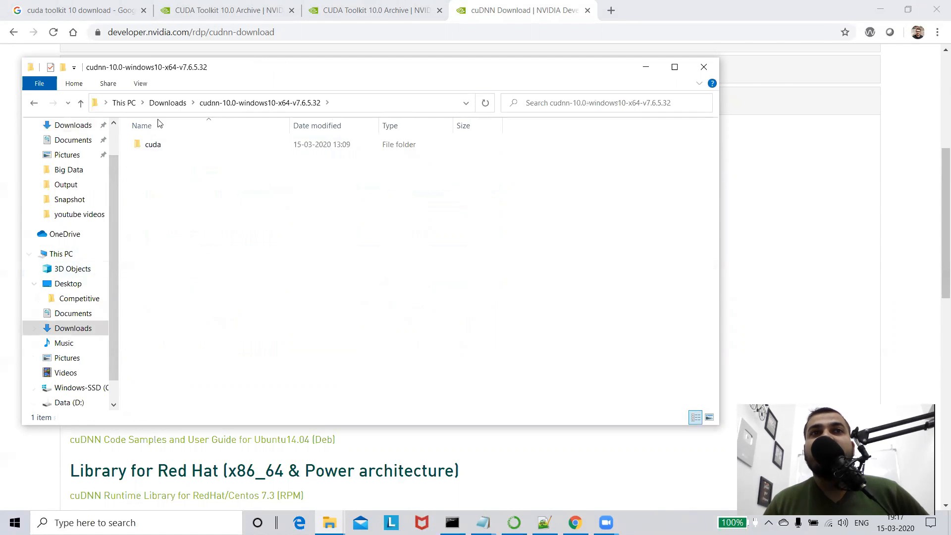
click(171, 150)
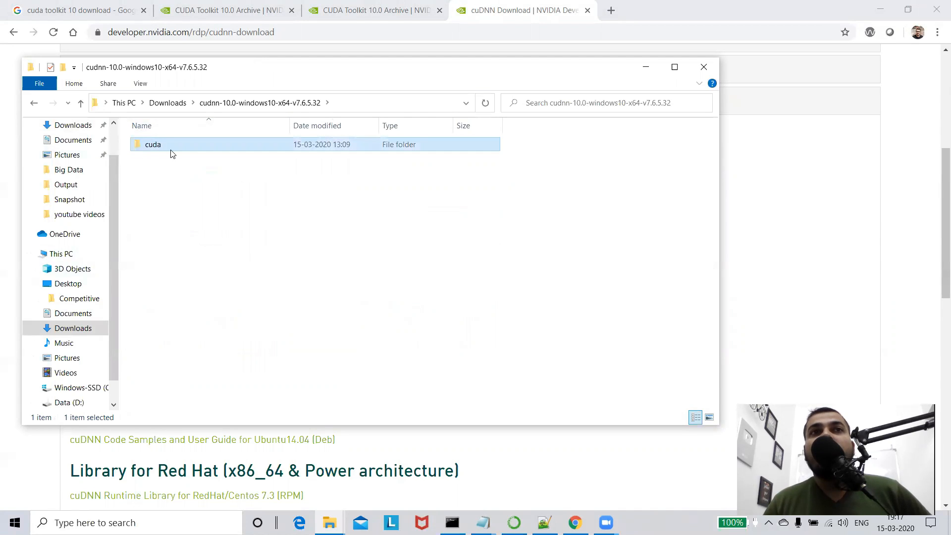
right_click(172, 153)
click(227, 346)
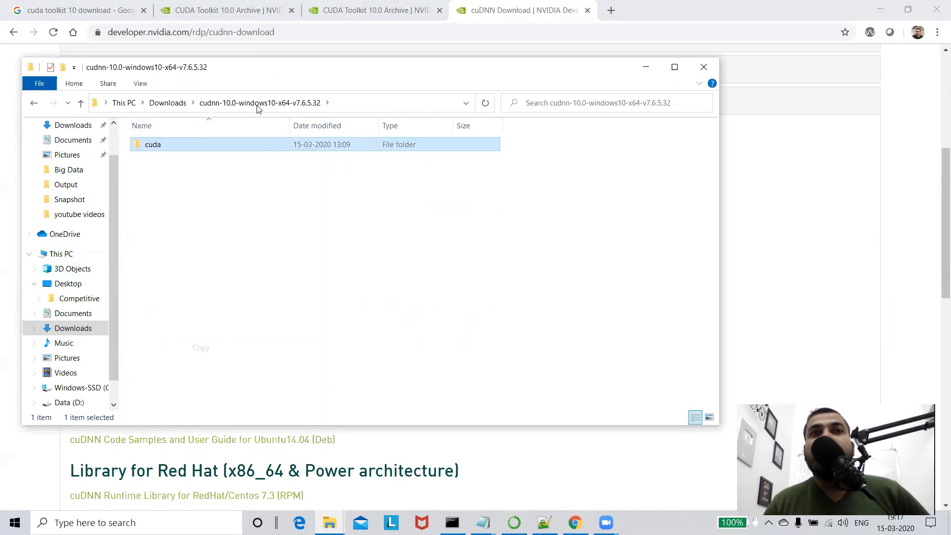
click(64, 387)
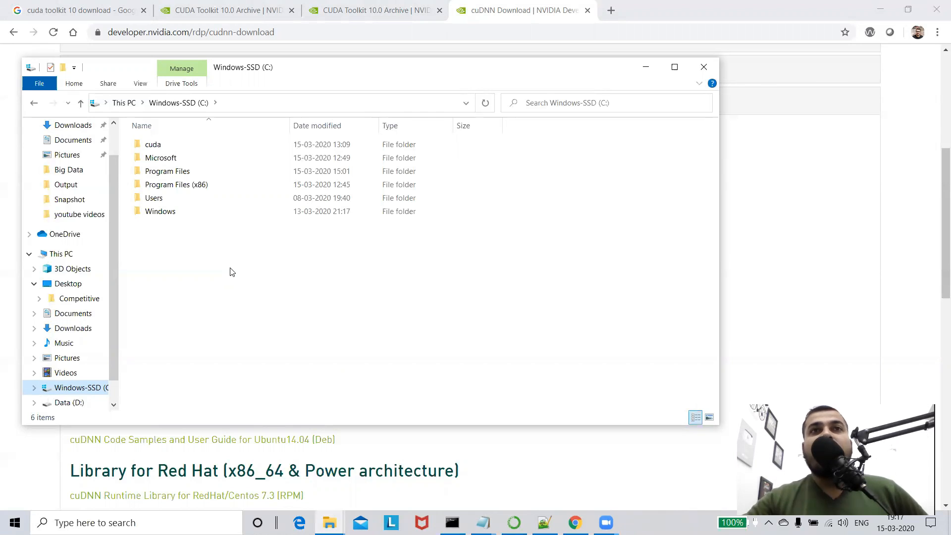
double_click(158, 145)
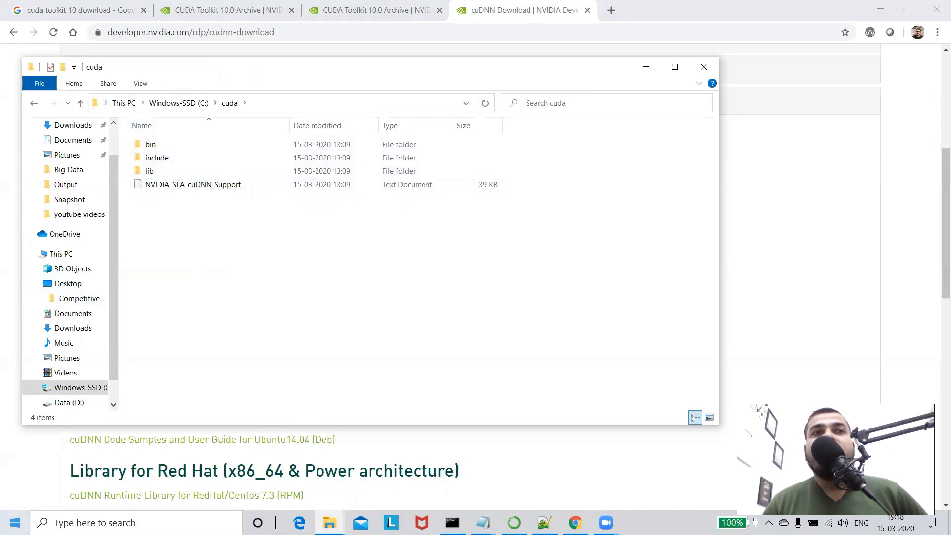
Search Windows for "envi" and open the Environment Variables dialog from System Properties
click(15, 523)
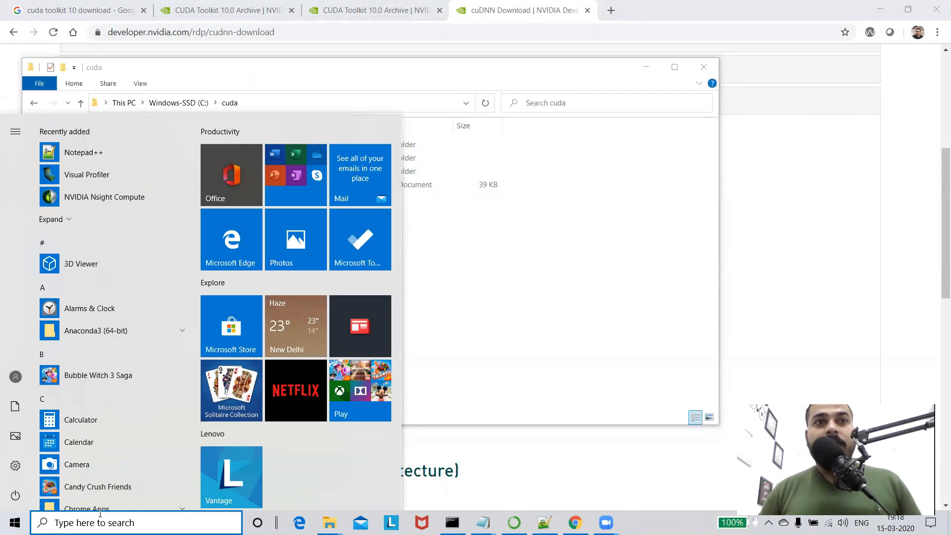
click(758, 259)
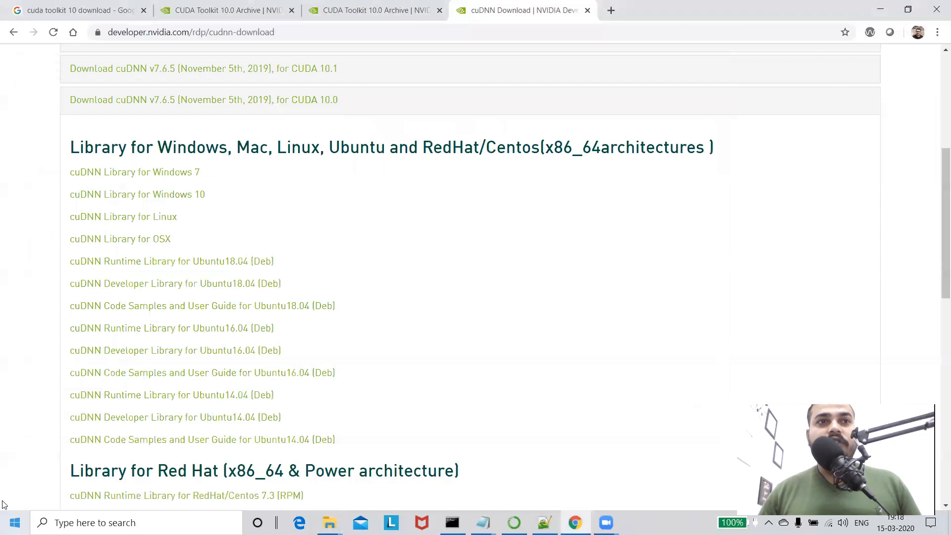
key(super)
text(envi)
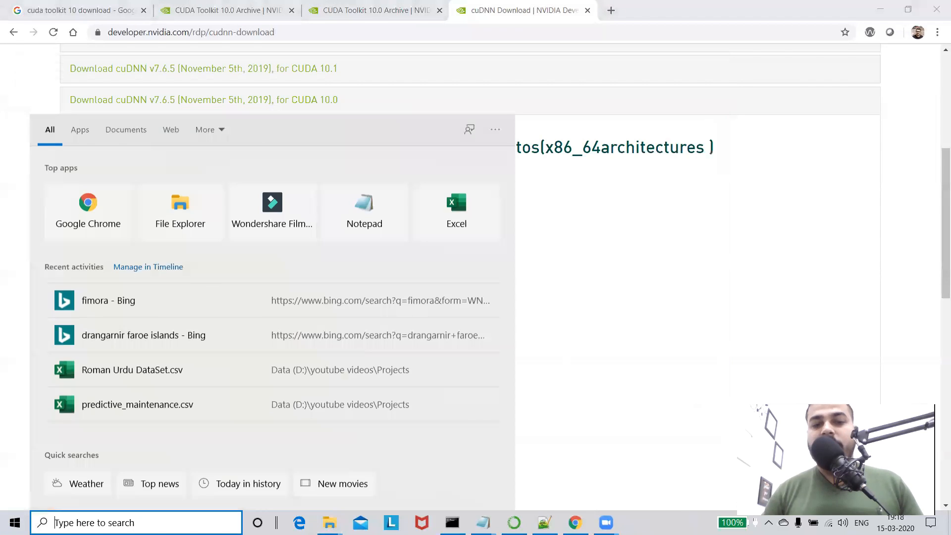
key(Return)
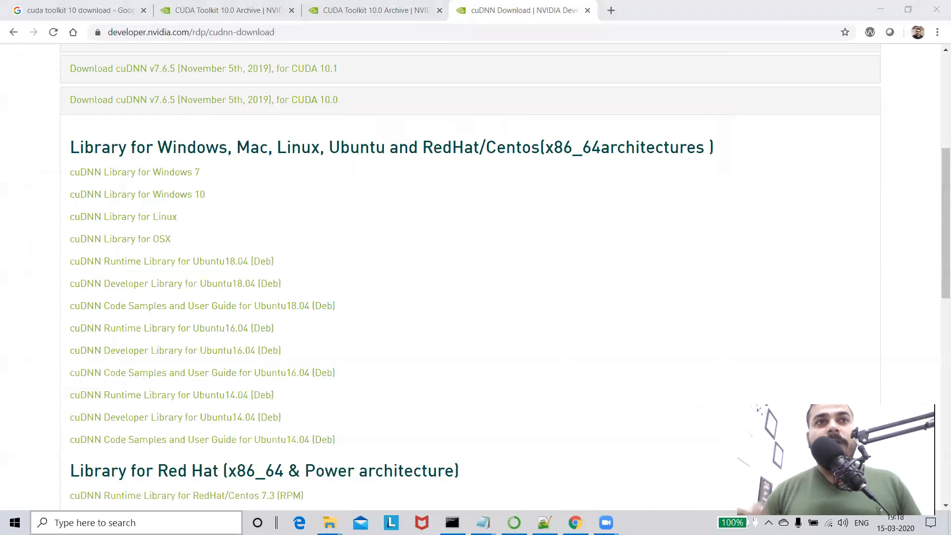
click(265, 316)
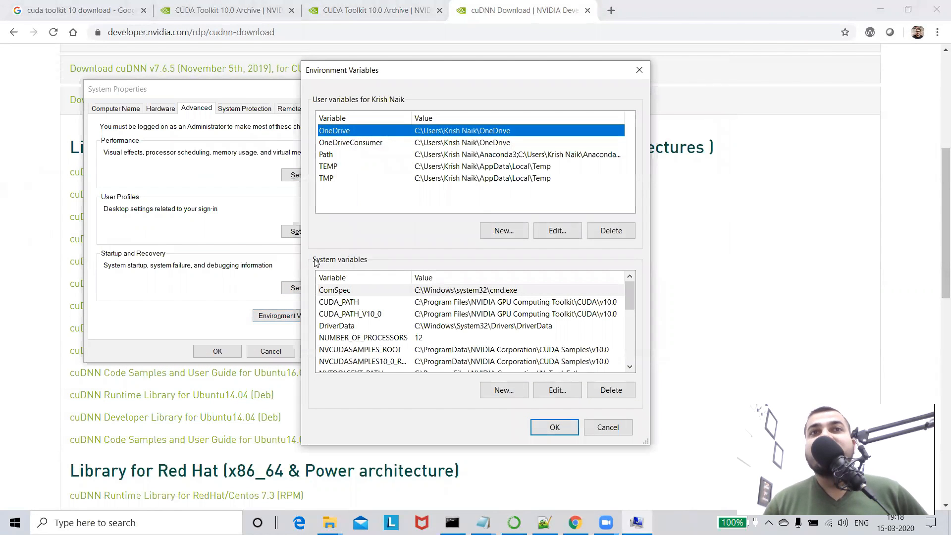
Find the Path entry among the system variables and open it for editing
scroll(452, 285, down, 5)
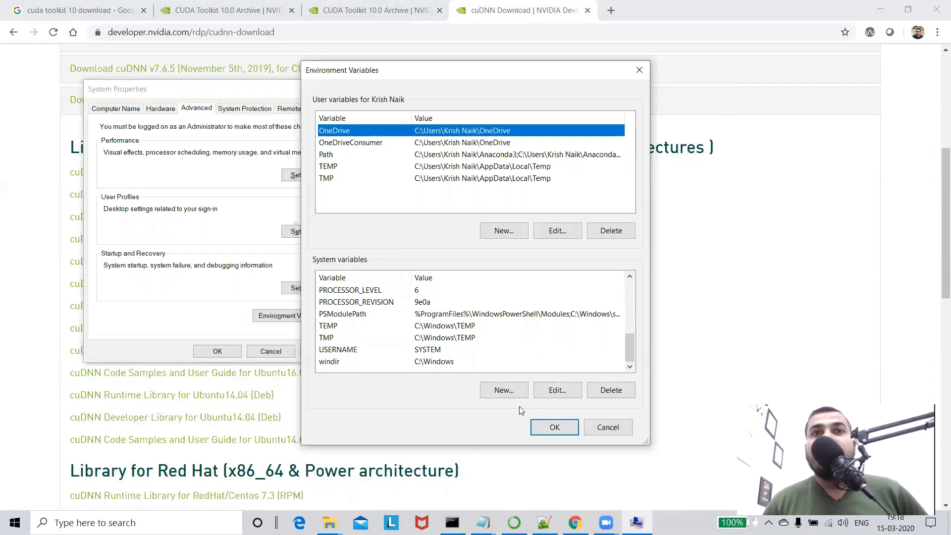
scroll(477, 321, up, 5)
scroll(477, 321, down, 5)
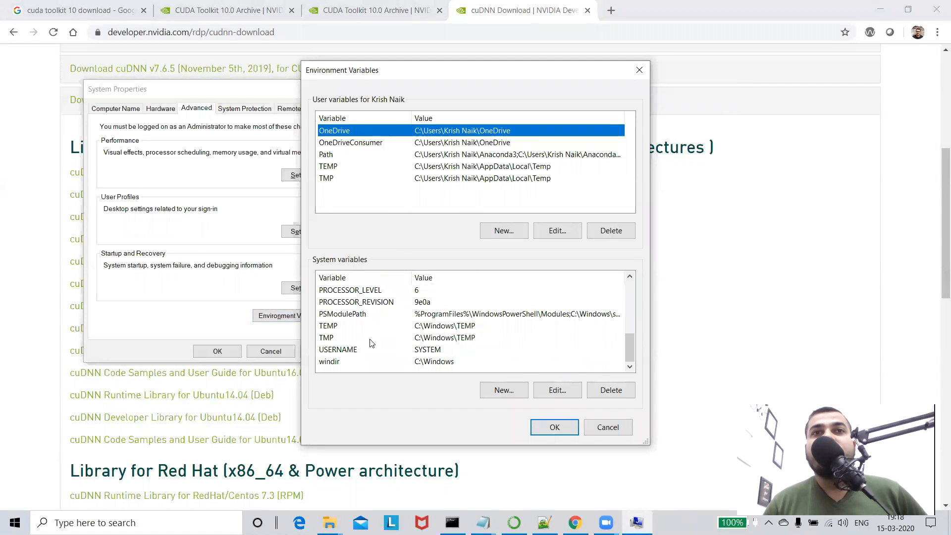
scroll(372, 337, up, 2)
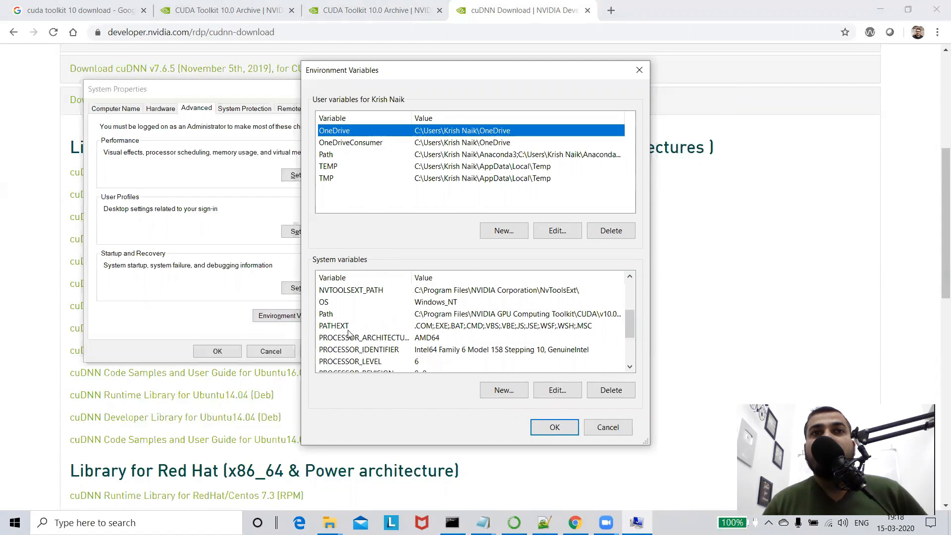
double_click(447, 316)
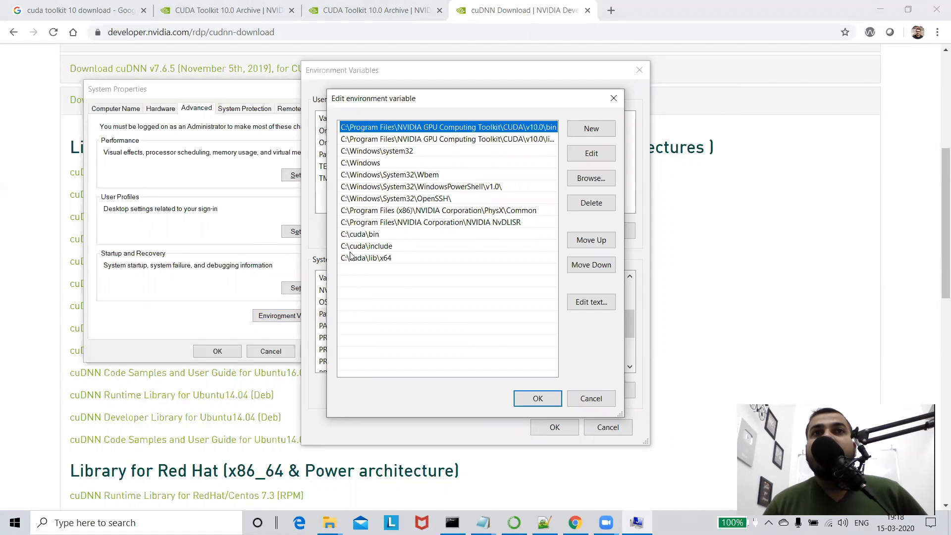
Check the Path entries C:\cuda\bin, C:\cuda\include and C:\cuda\lib\x64 against the subfolders of C:\cuda
click(1, 139)
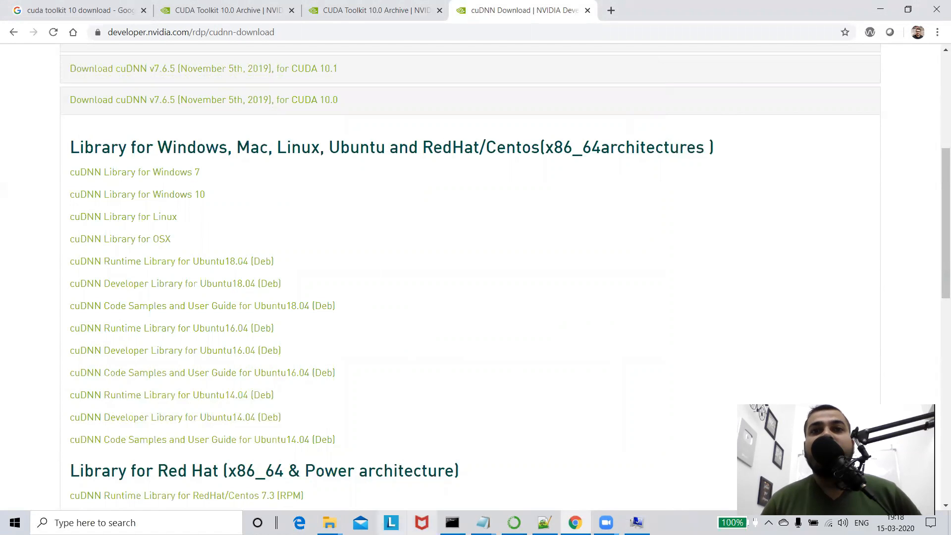
click(329, 522)
click(271, 467)
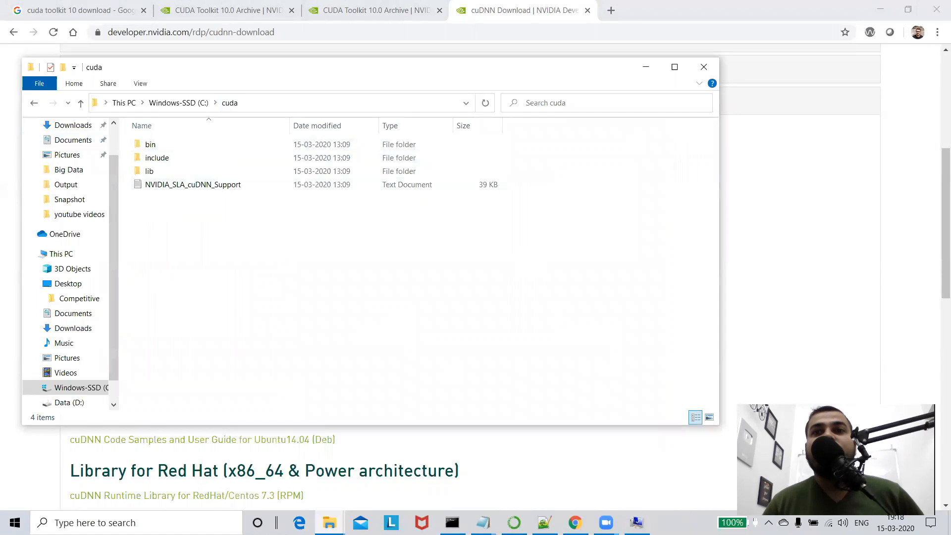
click(636, 522)
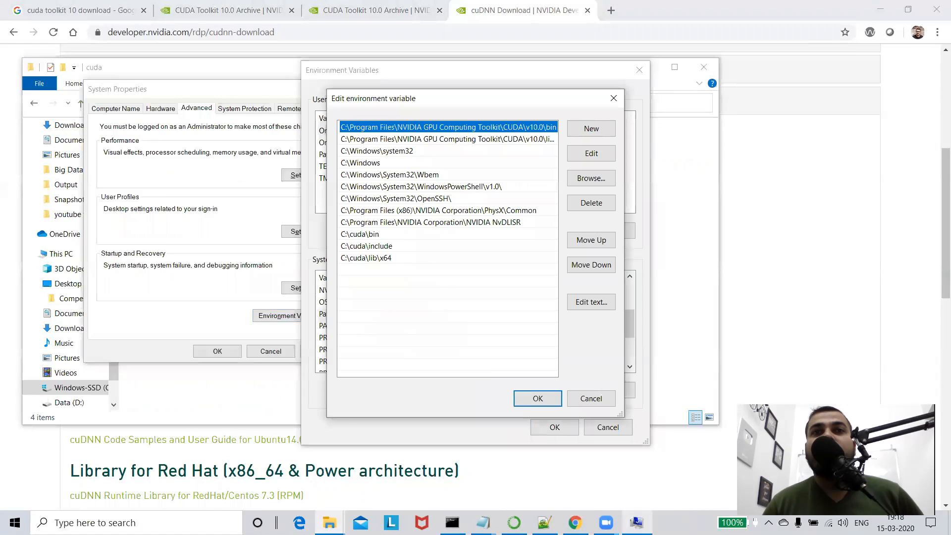
double_click(379, 236)
double_click(396, 246)
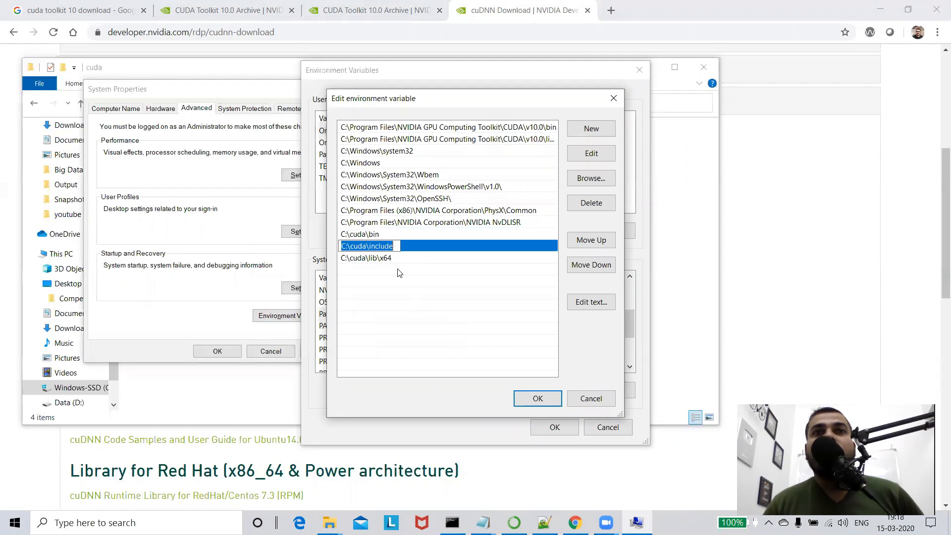
double_click(397, 258)
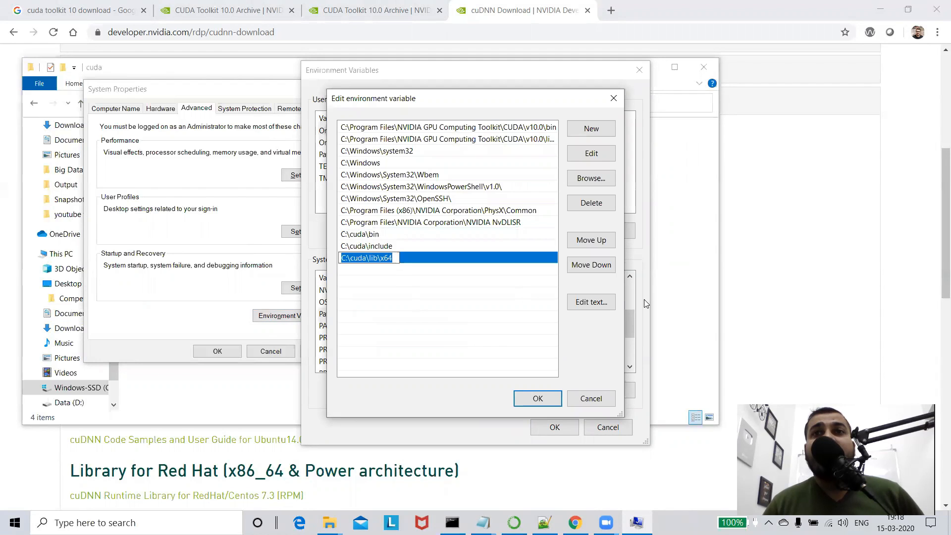
Inspect the contents of the lib and include folders in C:\cuda, and minimize File Explorer
click(150, 396)
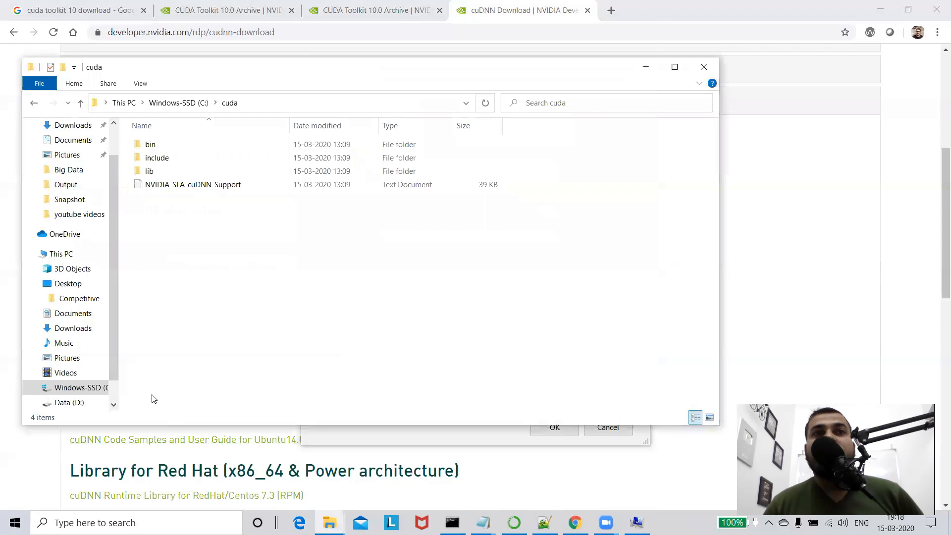
double_click(155, 169)
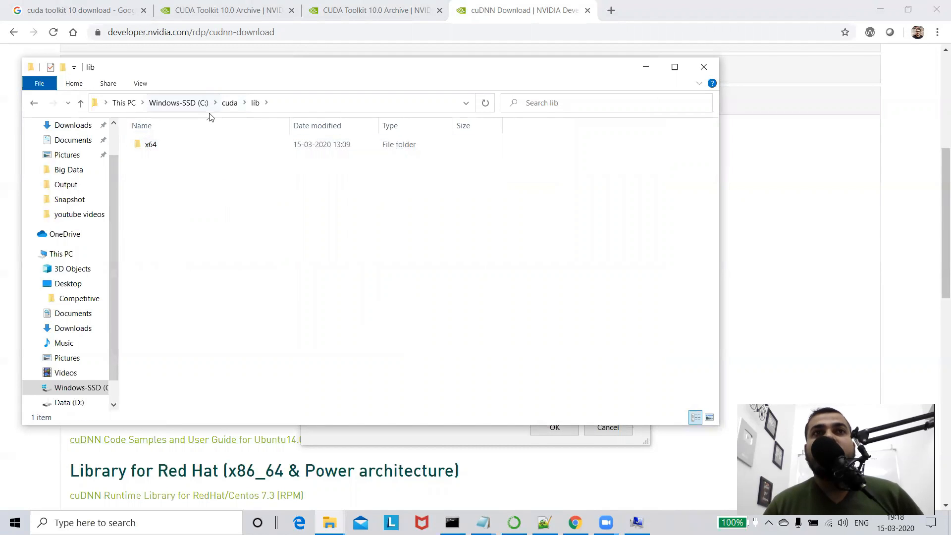
click(230, 102)
click(152, 156)
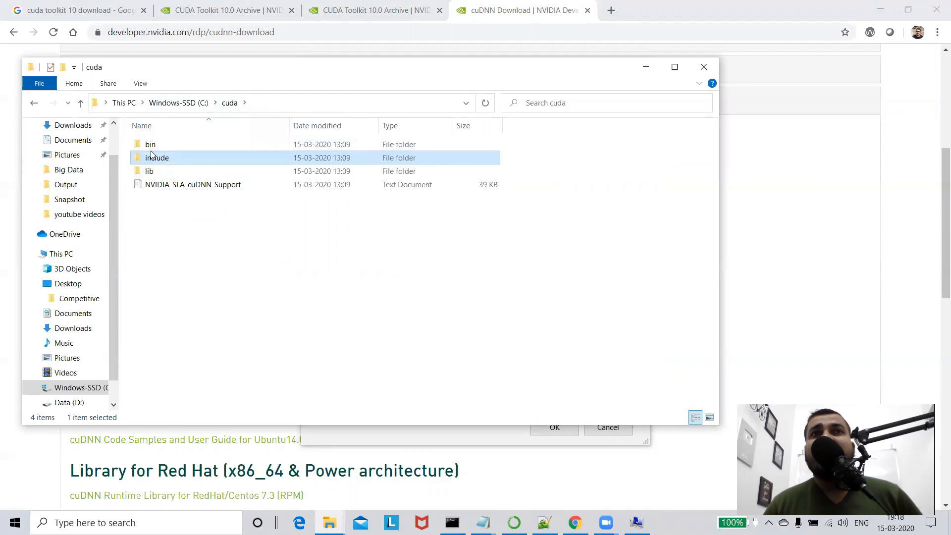
double_click(151, 155)
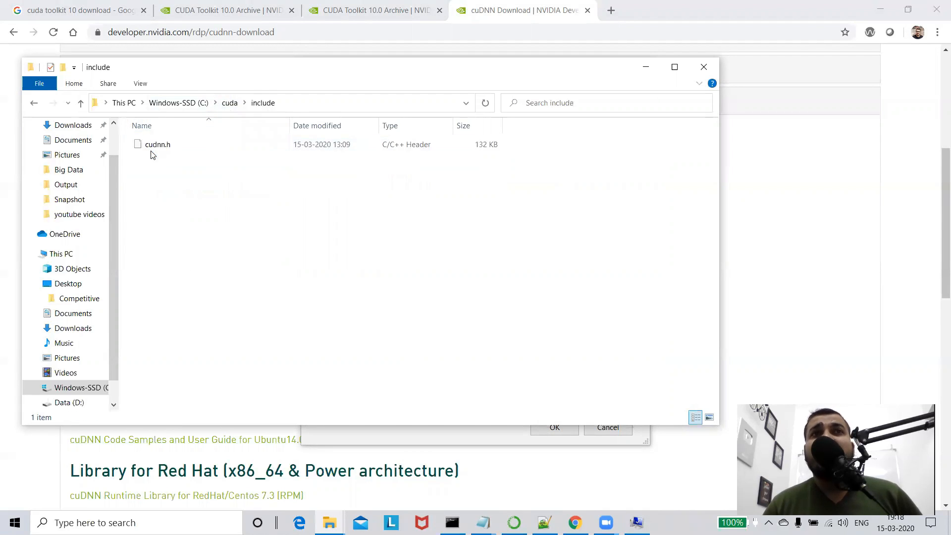
click(229, 102)
click(645, 68)
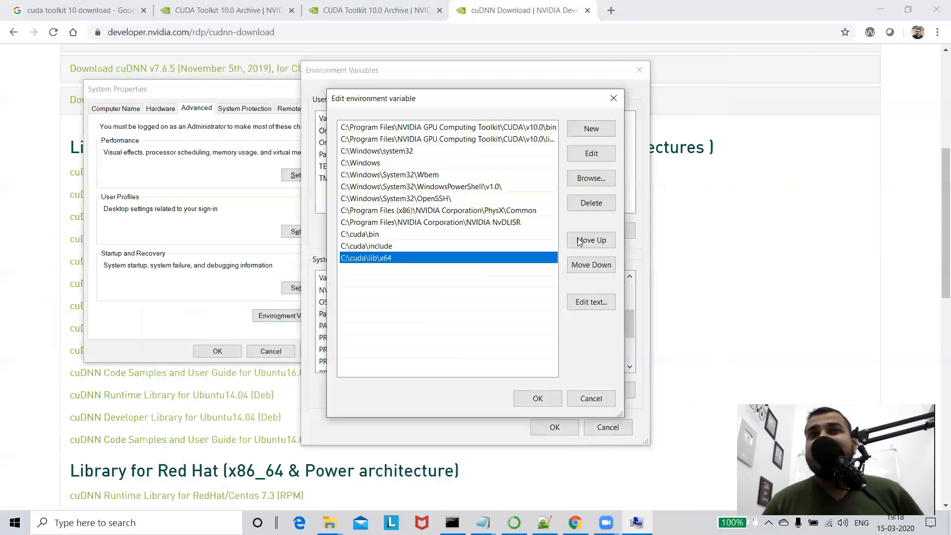
Close the Path editor, the Environment Variables dialog and System Properties without making changes
click(613, 100)
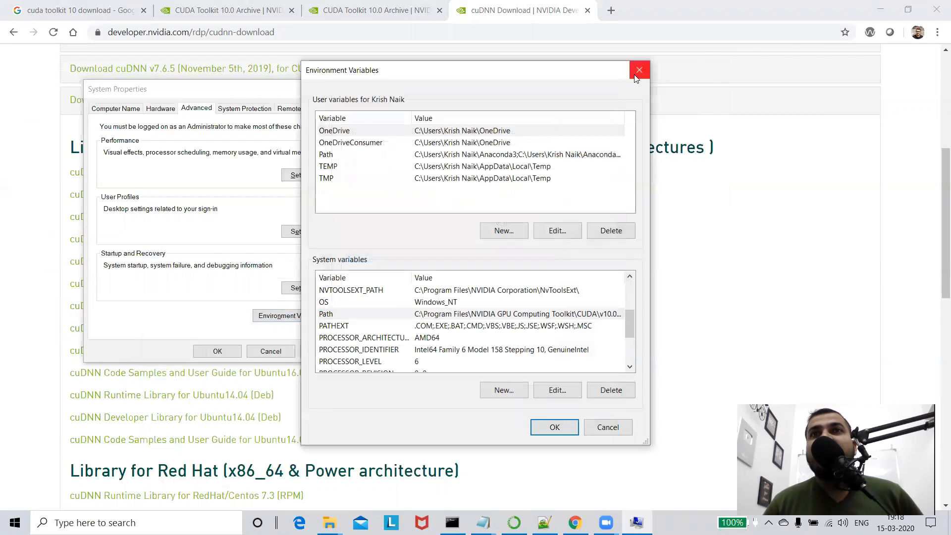
click(639, 70)
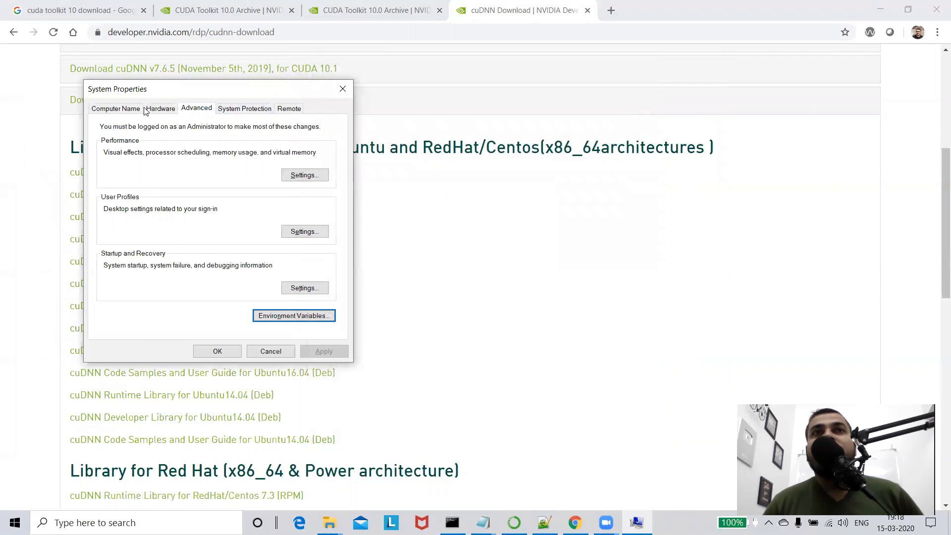
click(343, 89)
Search Google for "visual studio 2017 community download", replacing the earlier CUDA toolkit query
drag(943, 245, 940, 150)
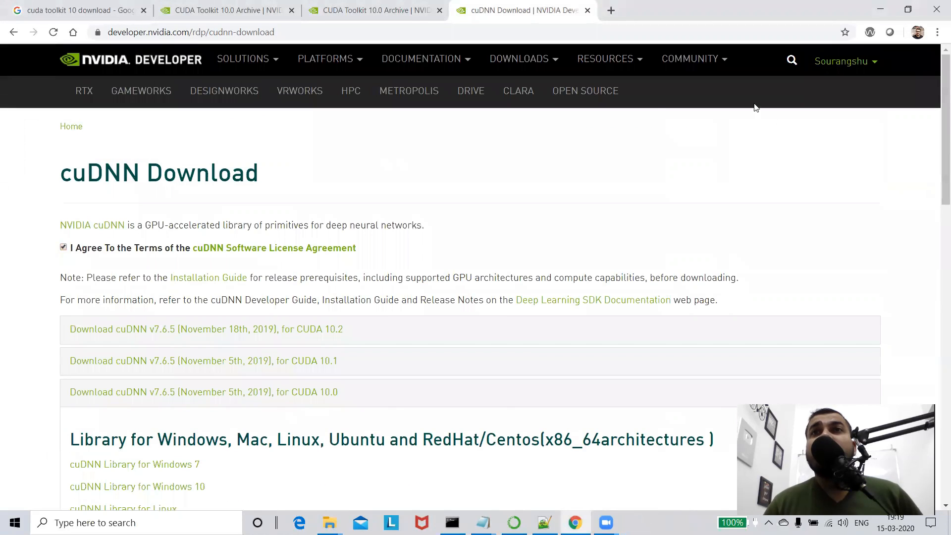
click(102, 9)
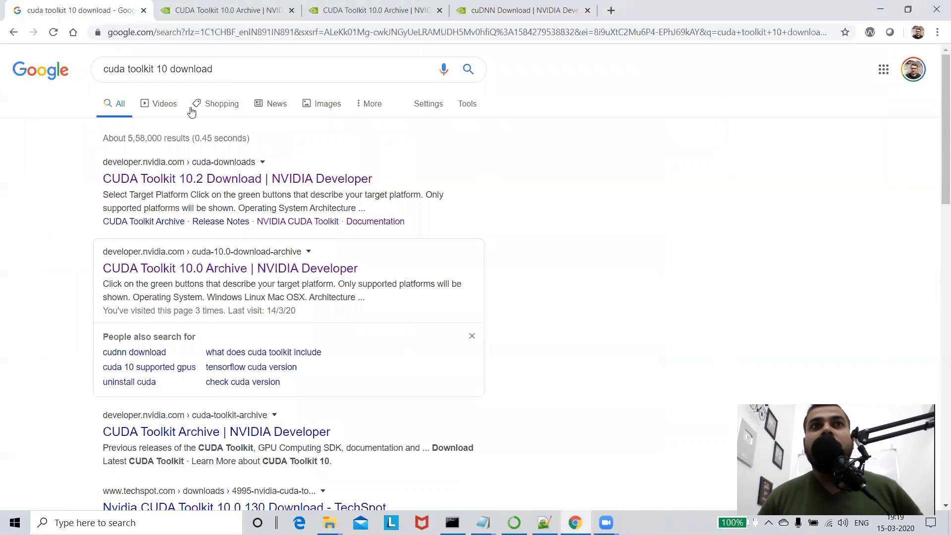
key(slash)
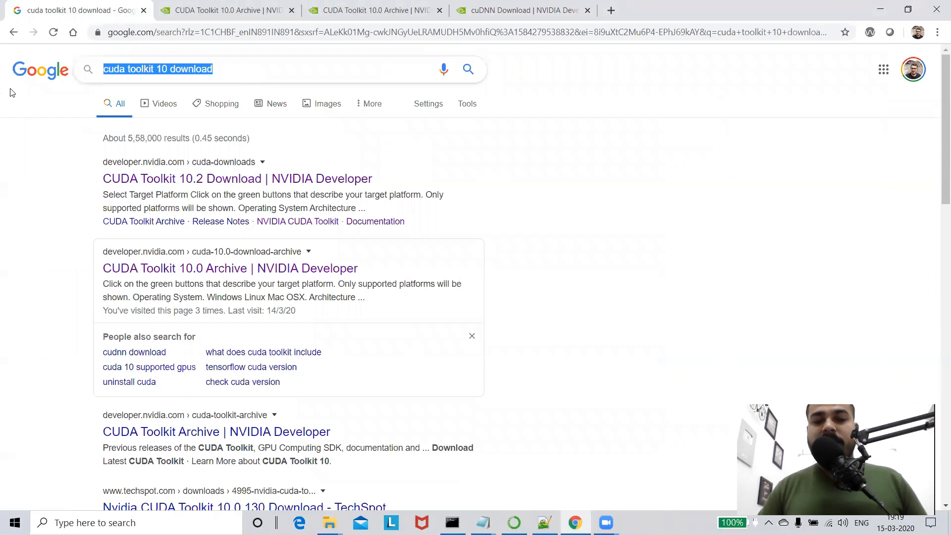
text(visual)
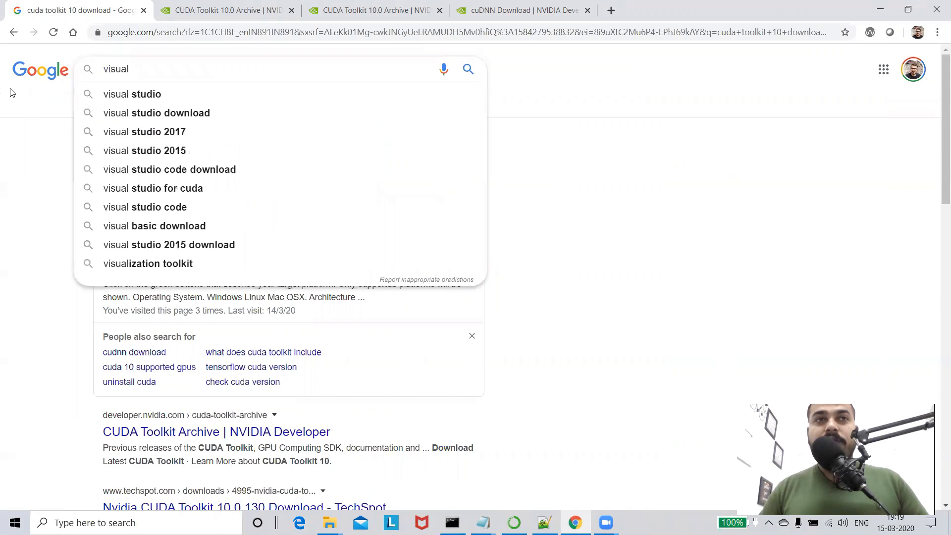
key(Down)
key(Down)
key(Down)
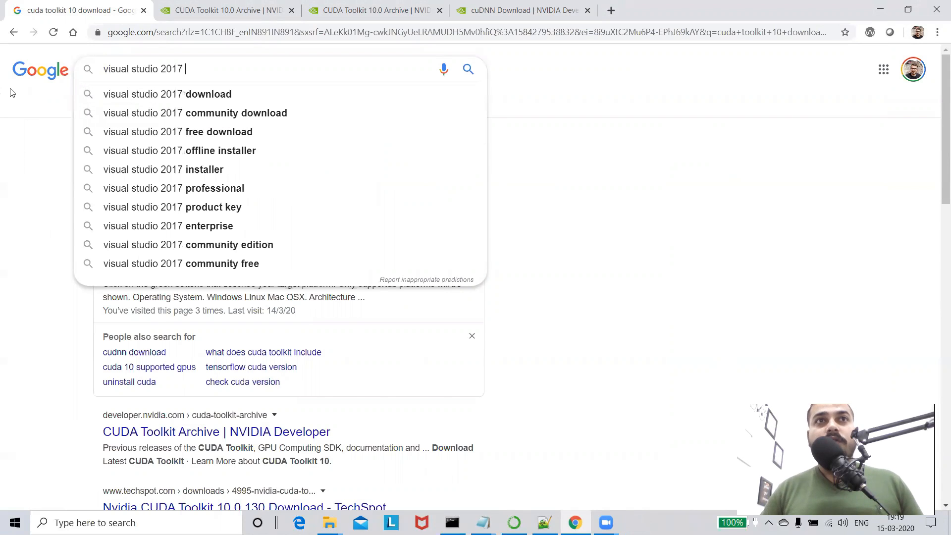
key(Down)
key(Down)
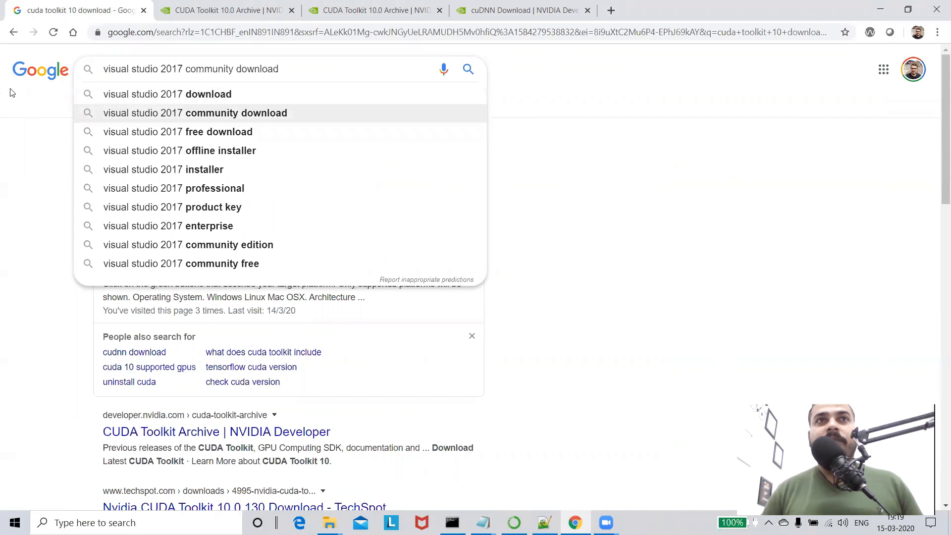
key(Return)
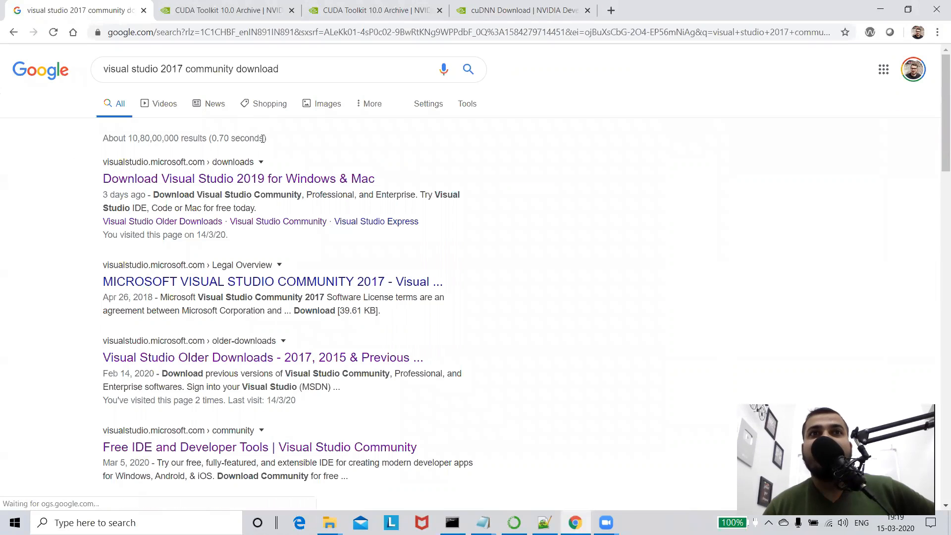
Check the Visual Studio 2019 downloads page from the search results for a 2017 Community download, and return to the results
click(197, 180)
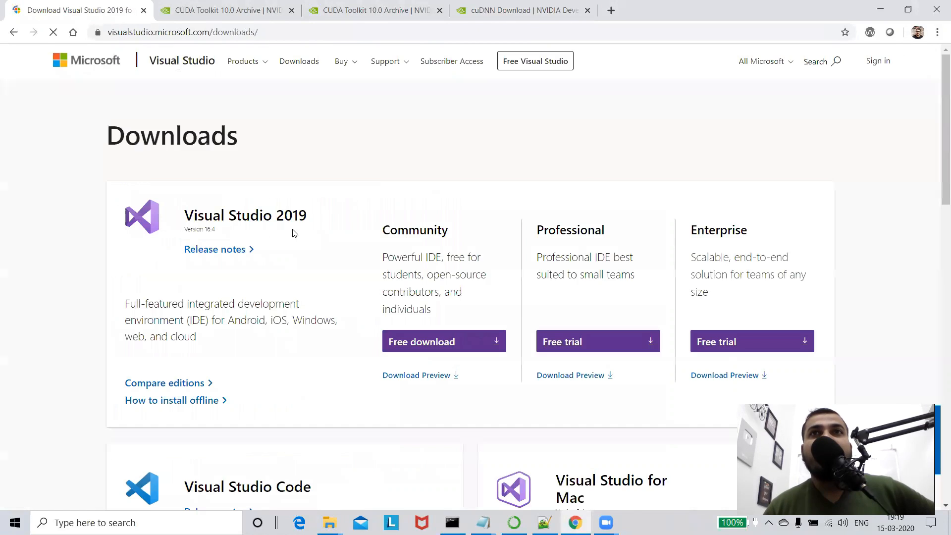
scroll(388, 365, down, 7)
scroll(388, 364, up, 4)
click(388, 364)
scroll(389, 365, up, 1)
scroll(389, 365, down, 5)
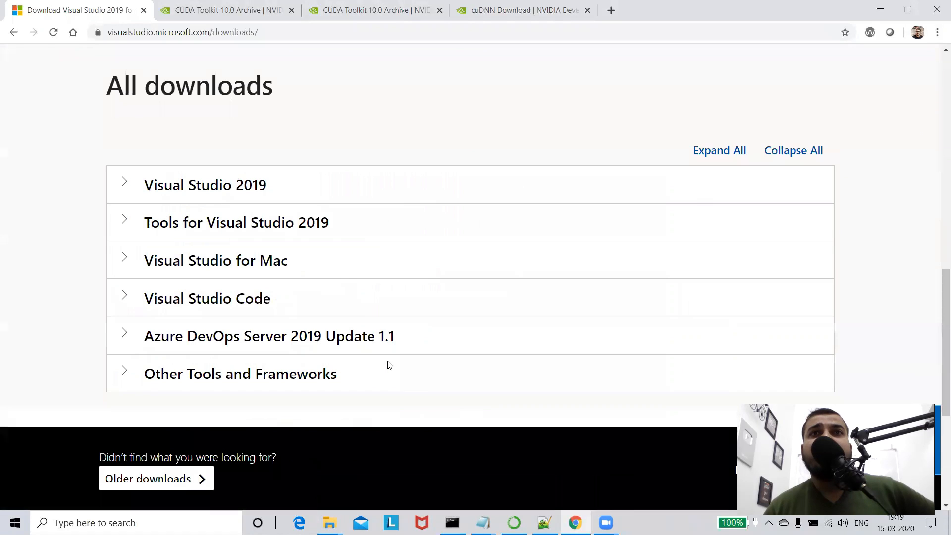
scroll(228, 285, up, 10)
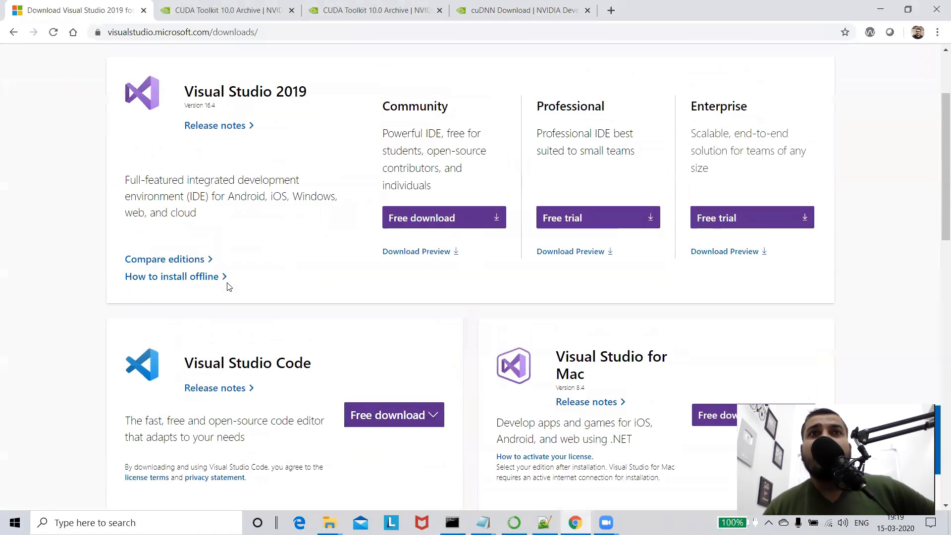
scroll(183, 176, up, 3)
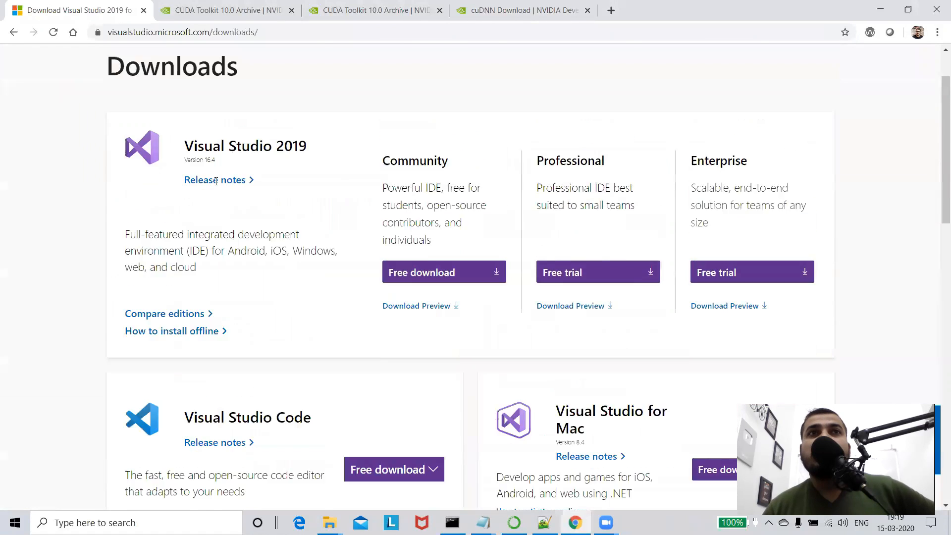
scroll(236, 242, down, 4)
scroll(236, 243, up, 4)
scroll(238, 244, down, 6)
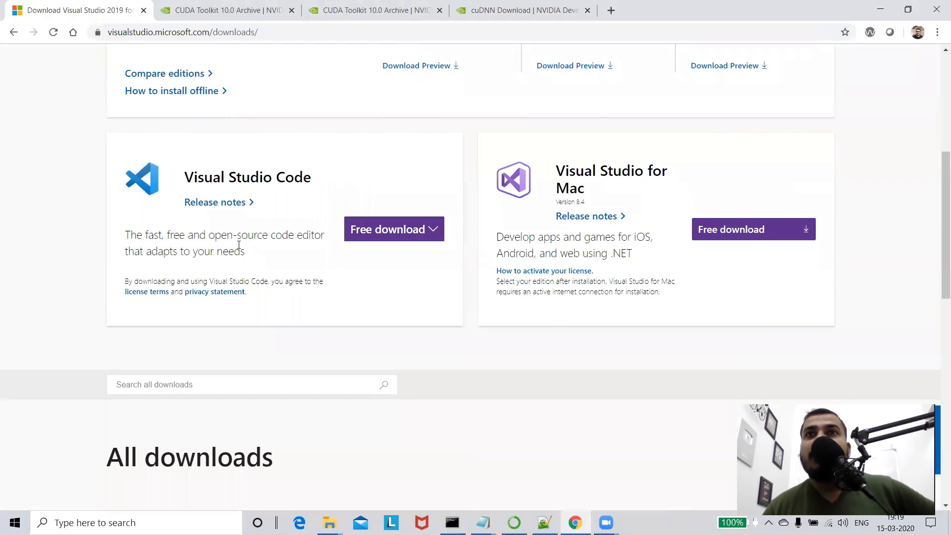
scroll(220, 168, up, 6)
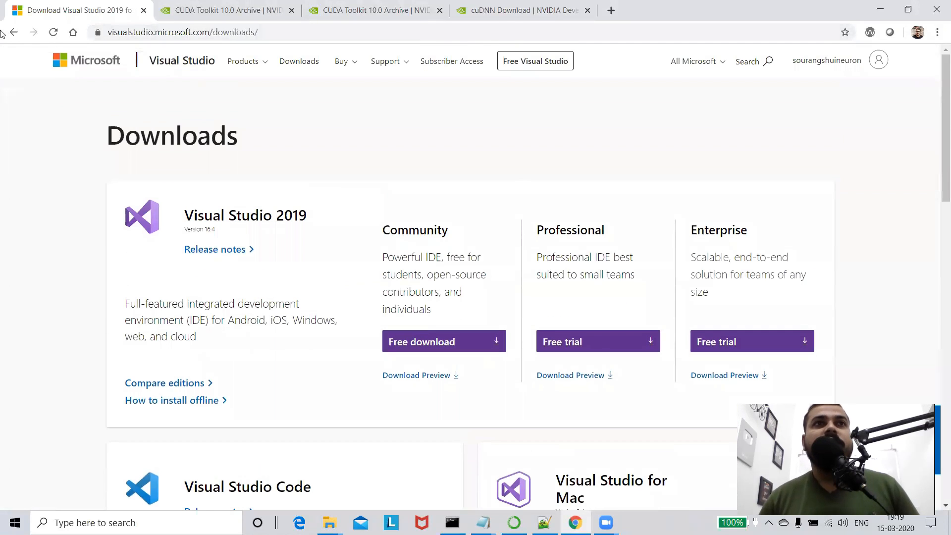
click(13, 32)
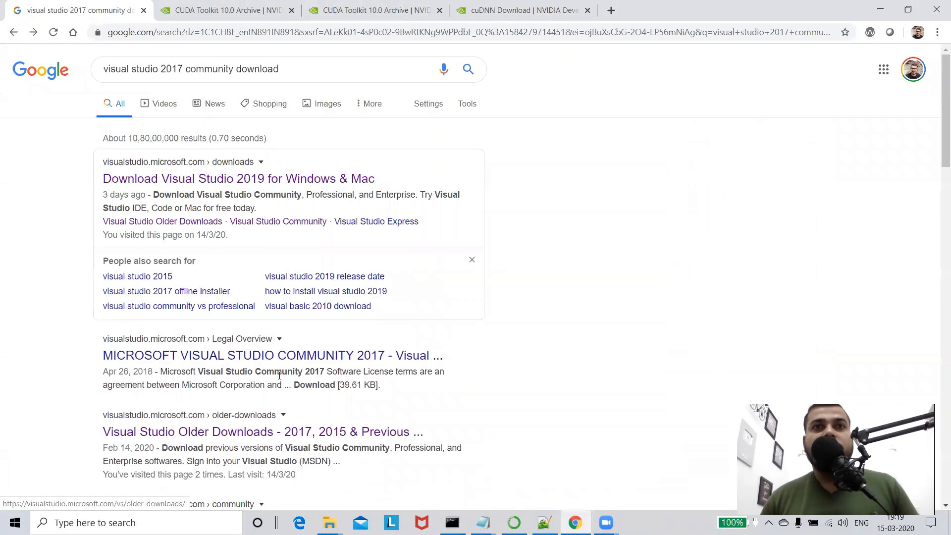
Open the Microsoft Visual Studio Community 2017 result in a new tab and look through its license terms page
scroll(279, 375, down, 3)
middle_click(221, 231)
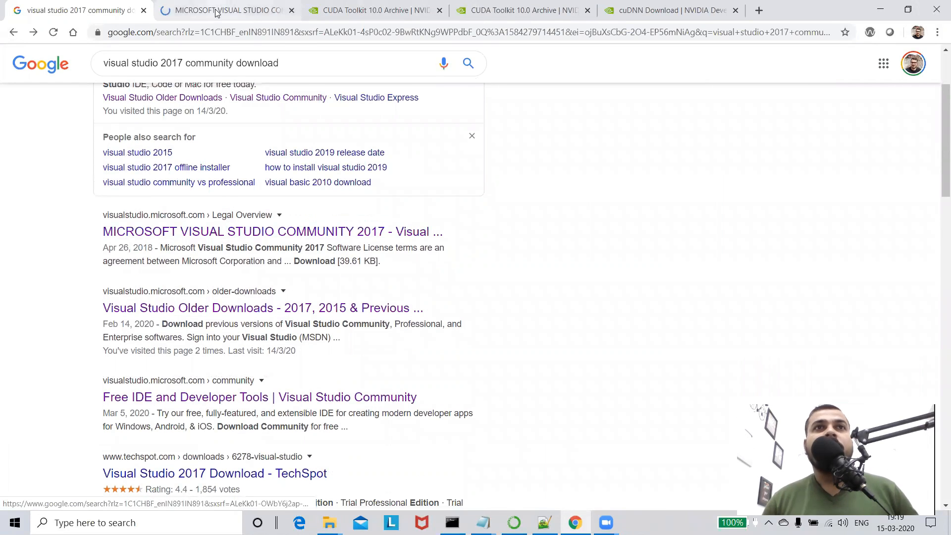
click(216, 11)
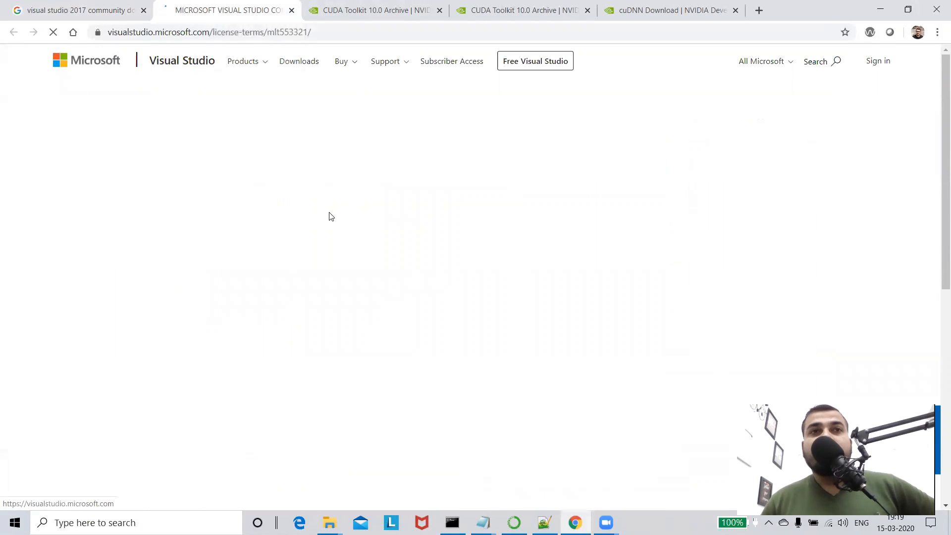
scroll(257, 302, down, 10)
scroll(230, 307, up, 10)
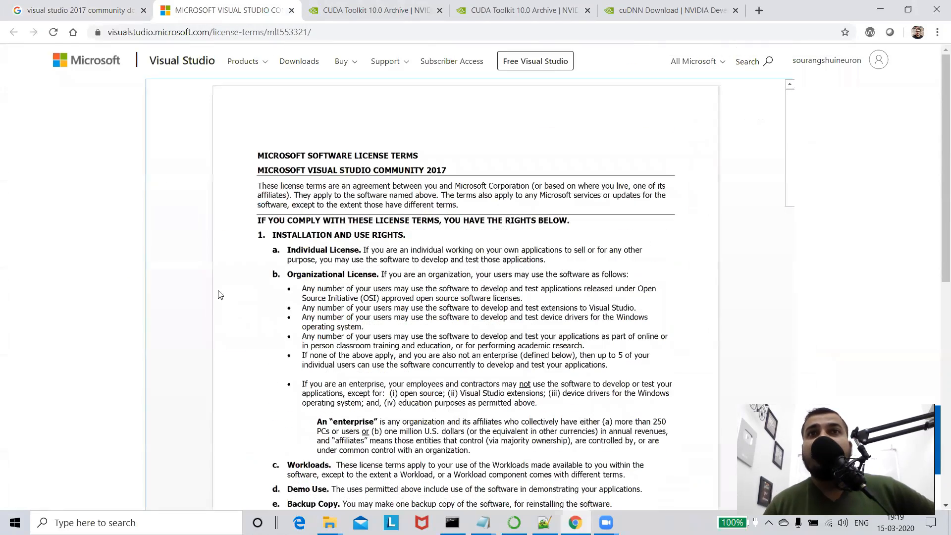
Open the Visual Studio Older Downloads search result in a new tab and expand its 2017 section
click(82, 10)
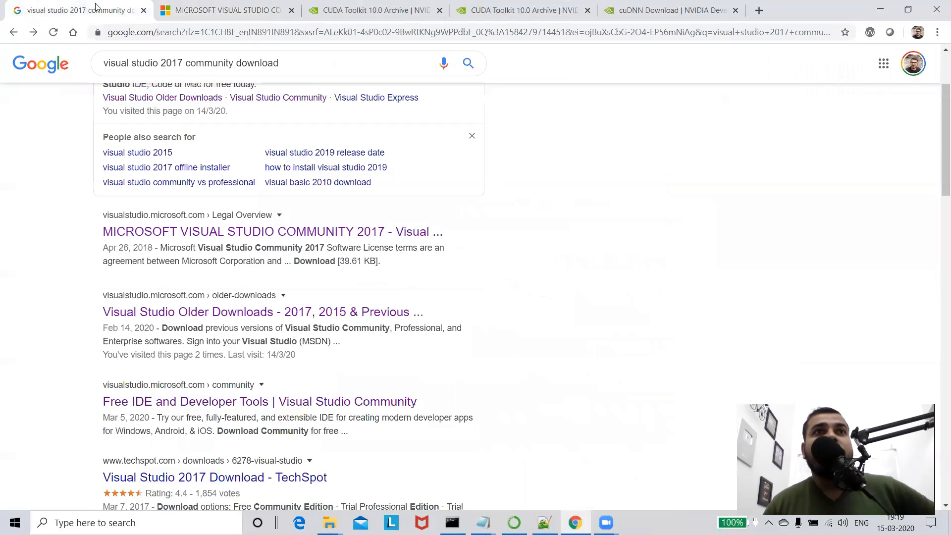
scroll(245, 317, down, 3)
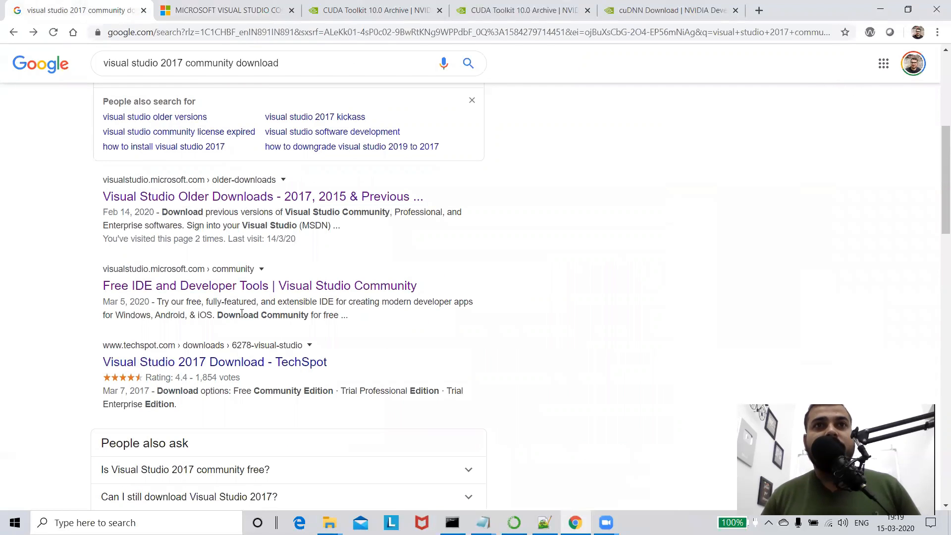
middle_click(355, 202)
click(331, 10)
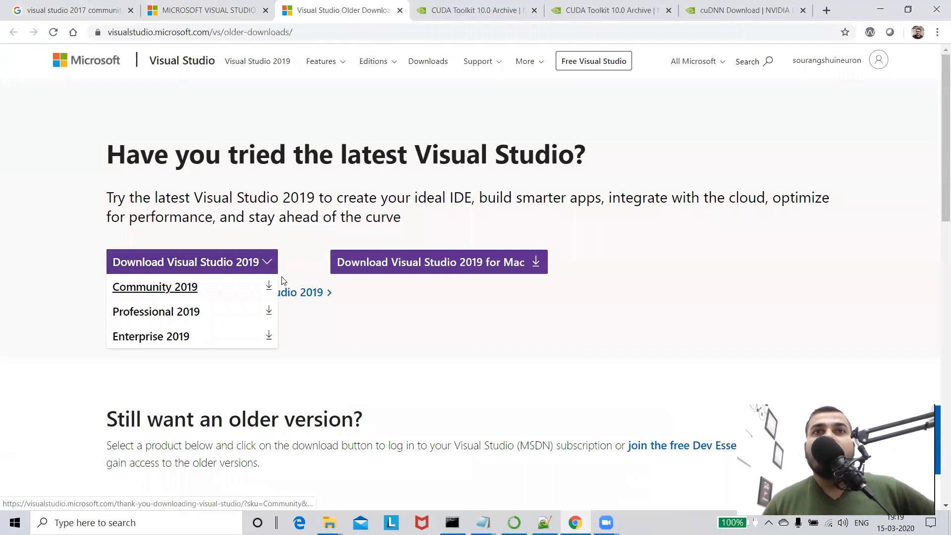
scroll(444, 351, down, 6)
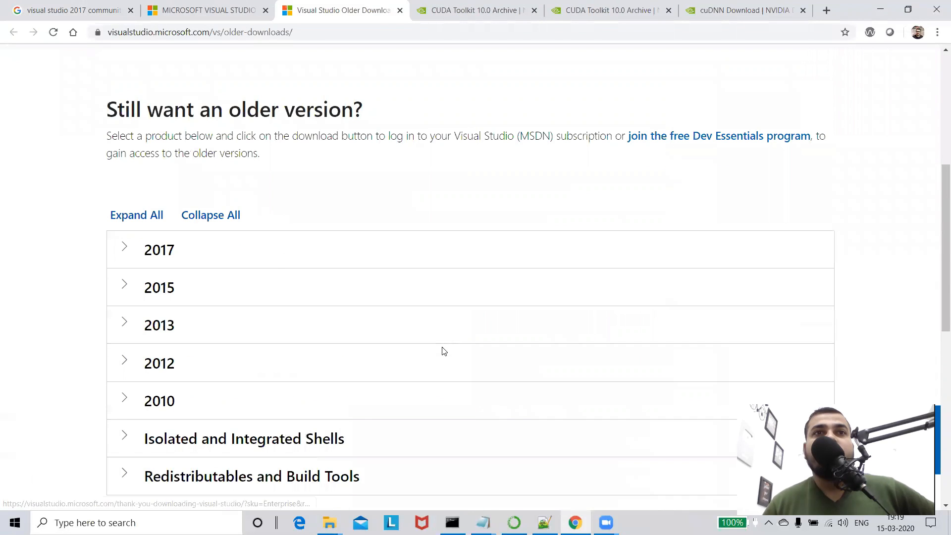
click(212, 249)
scroll(159, 321, down, 2)
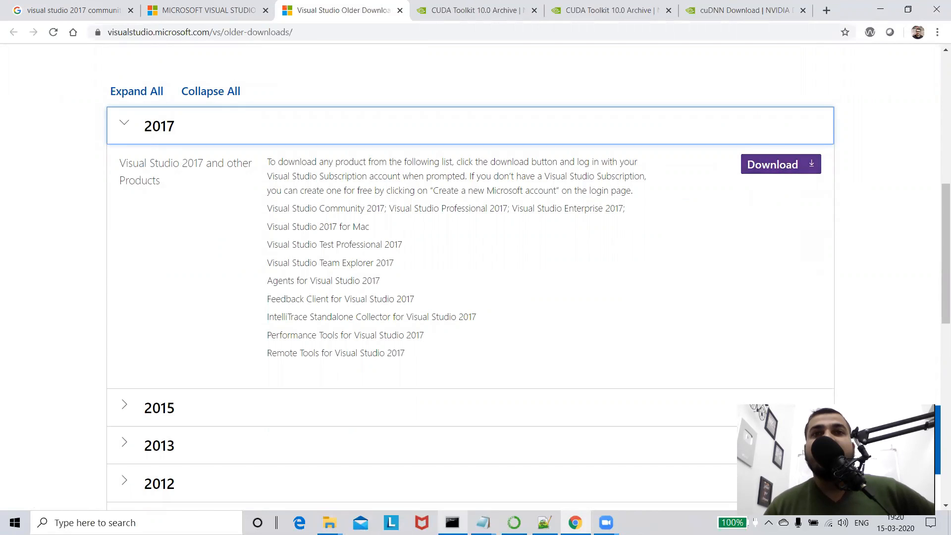
Switch to File Explorer, show the Downloads folder and select the most recent vs_community installer
click(329, 523)
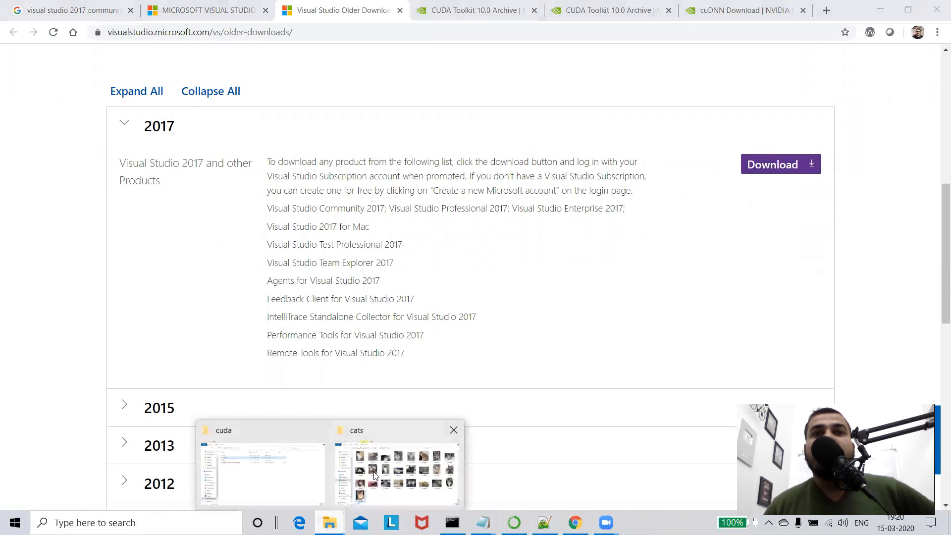
click(261, 471)
click(66, 128)
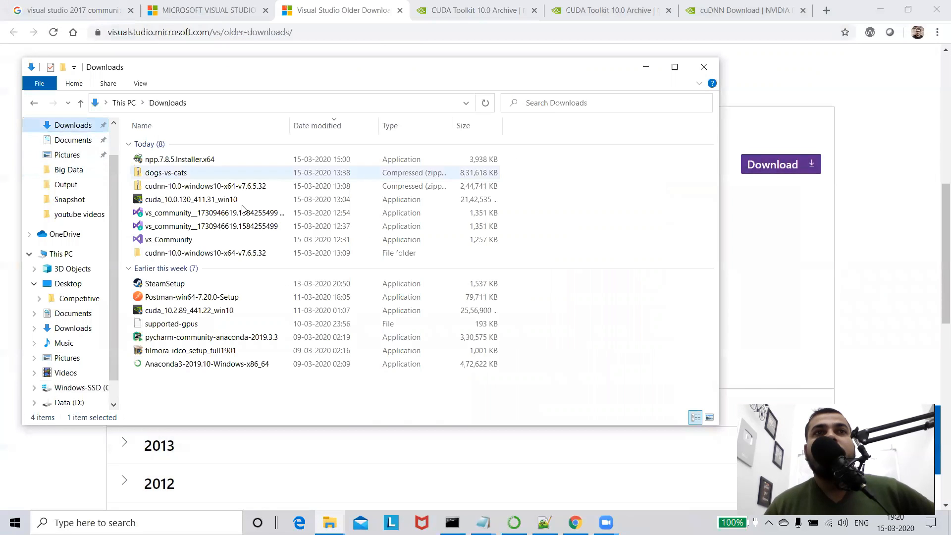
click(193, 213)
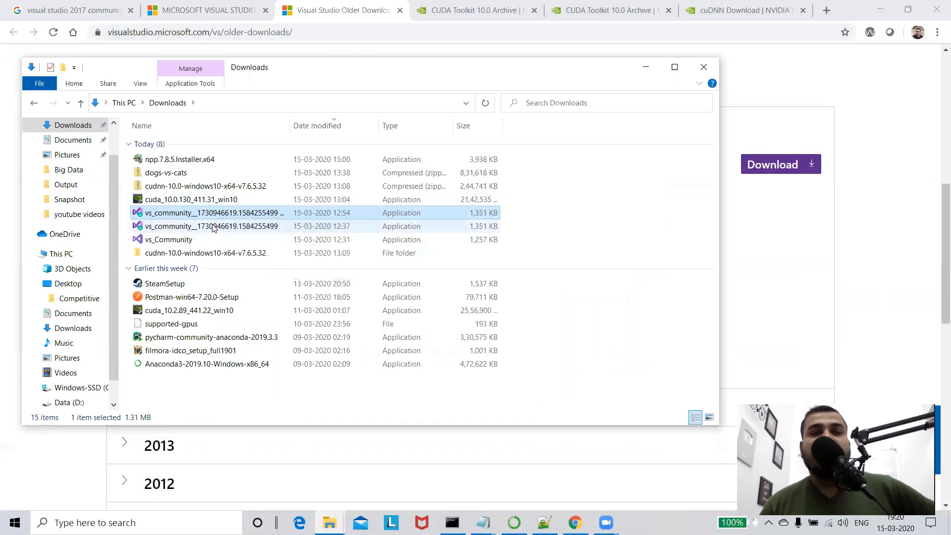
Switch to the Notepad note on the Cuda Toolkit and complete line 1 as "Download Cuda Toolkit 10.0 and Install it"
click(482, 522)
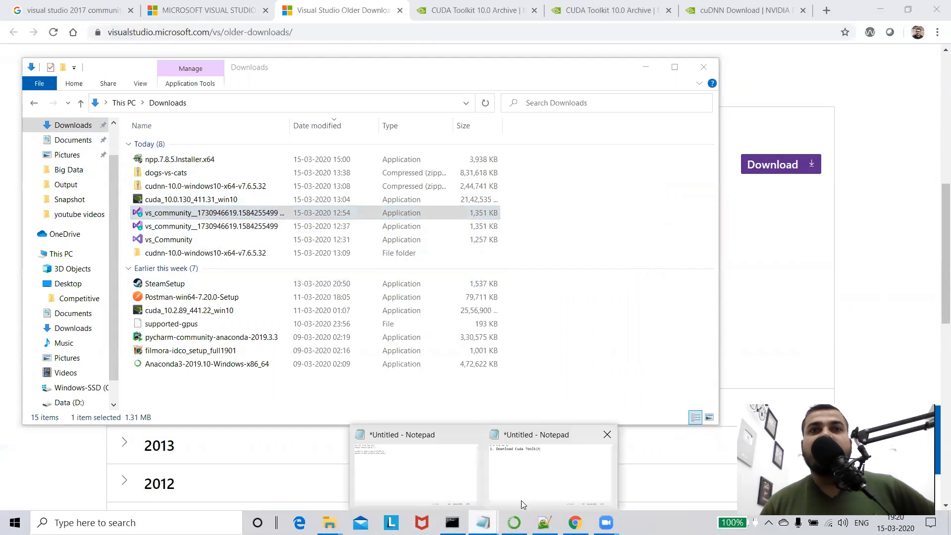
click(528, 483)
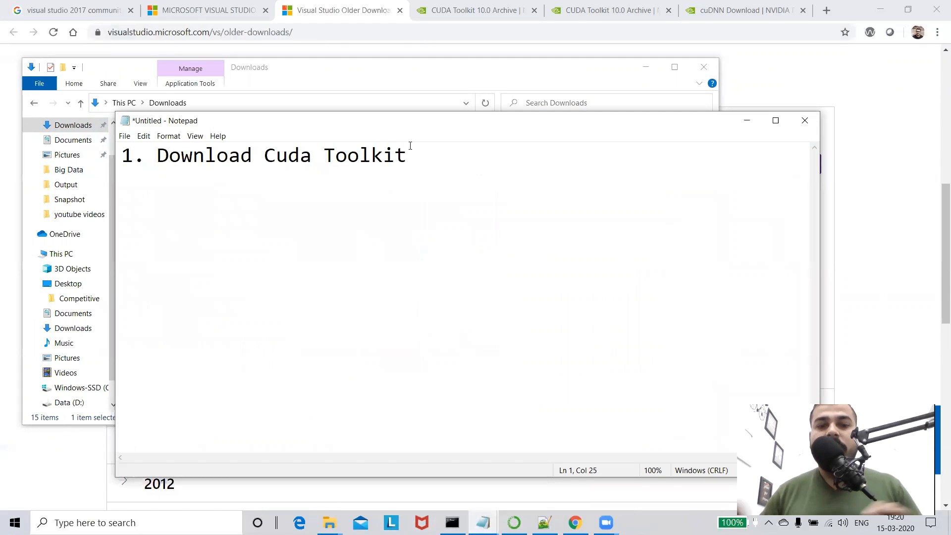
text(10.)
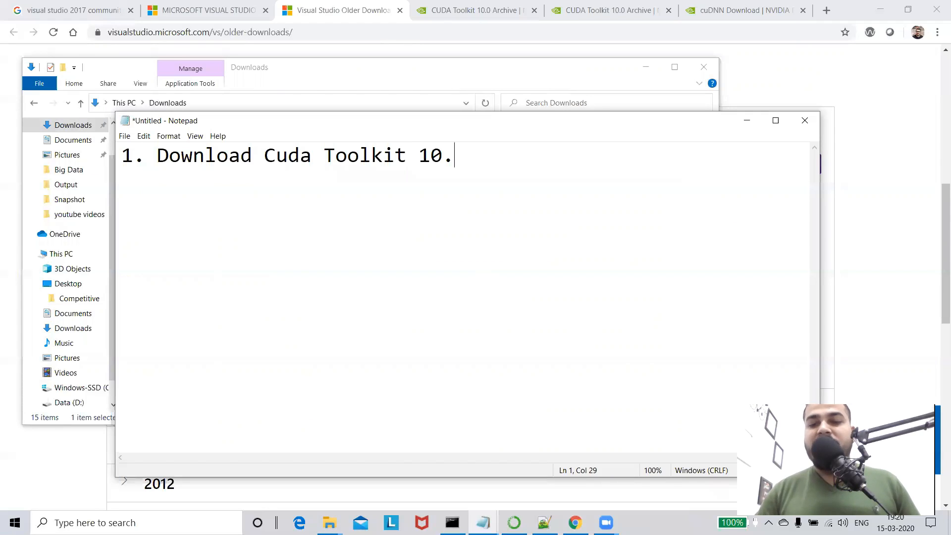
text(0  and )
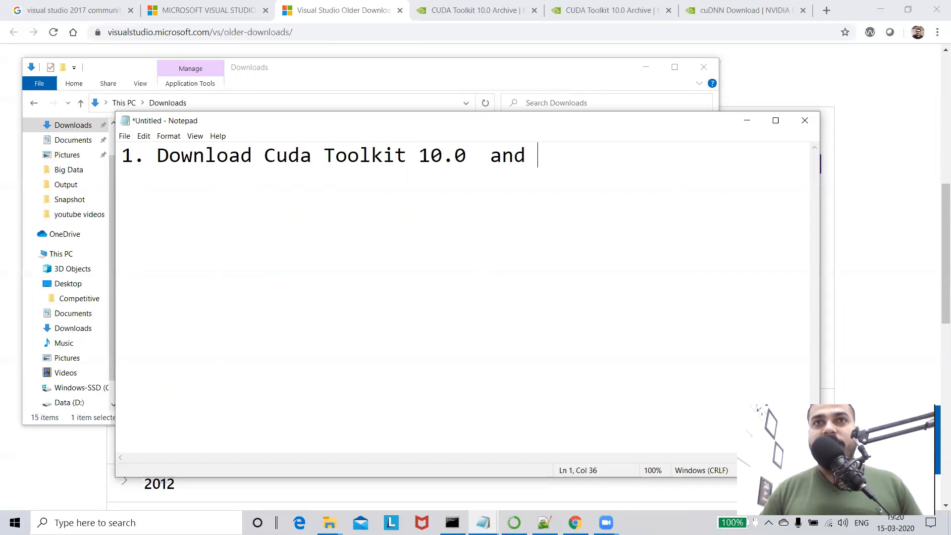
text(Install it)
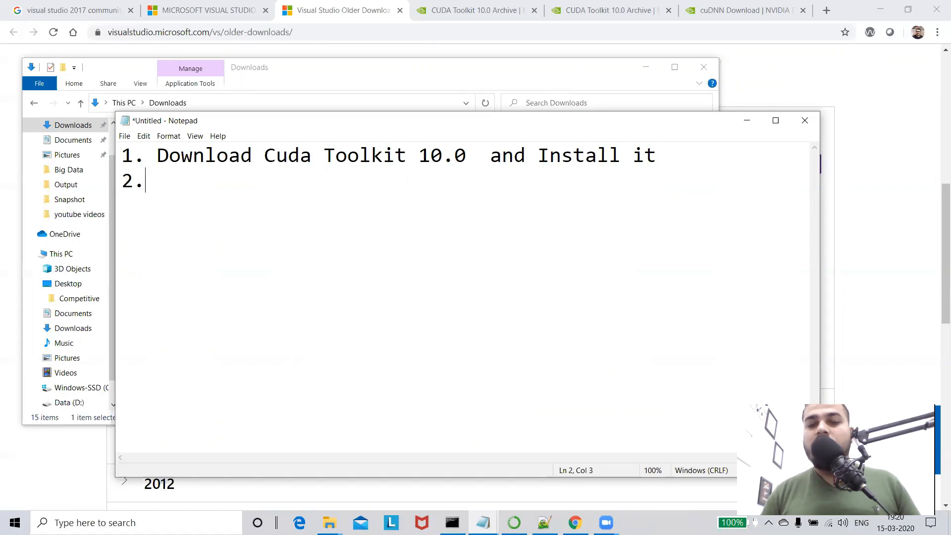
Write line 2 of the note as "download the Cudnn library for the same version"
text(down)
text(loas)
key(BackSpace)
key(BackSpace)
text(d the Cu)
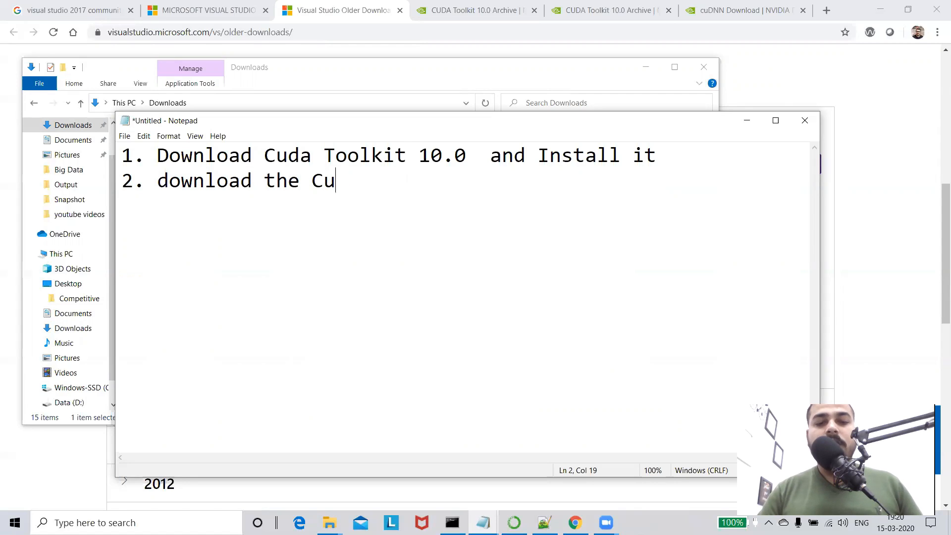
text(dnn lib)
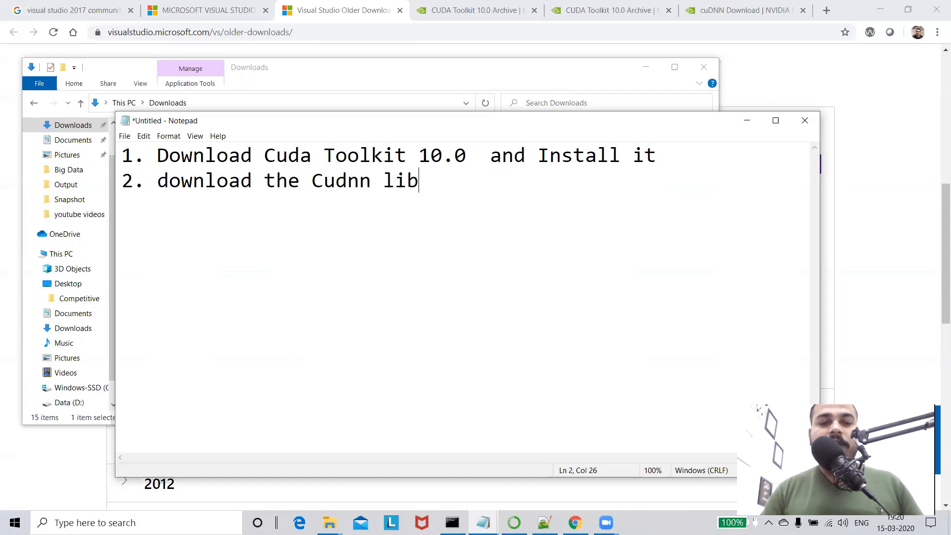
text(rary for the s)
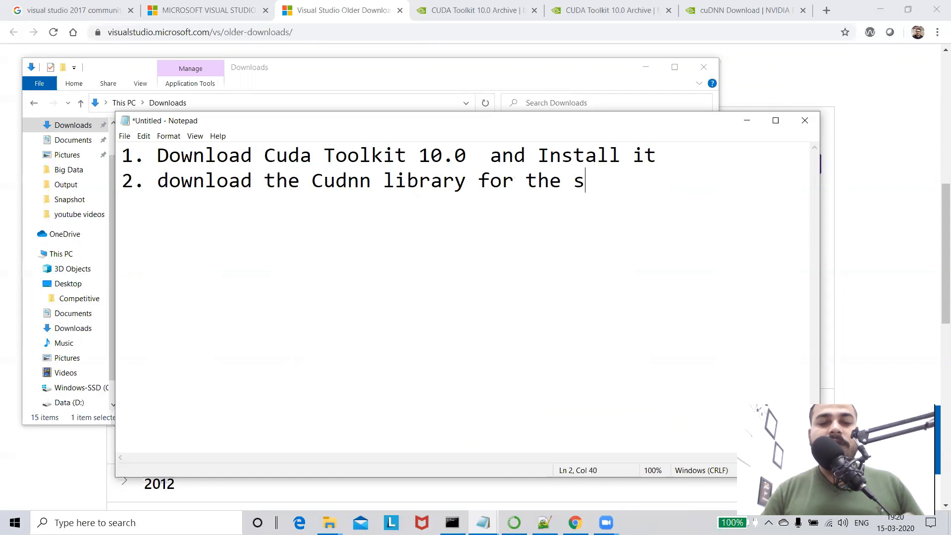
text(ame version)
key(Return)
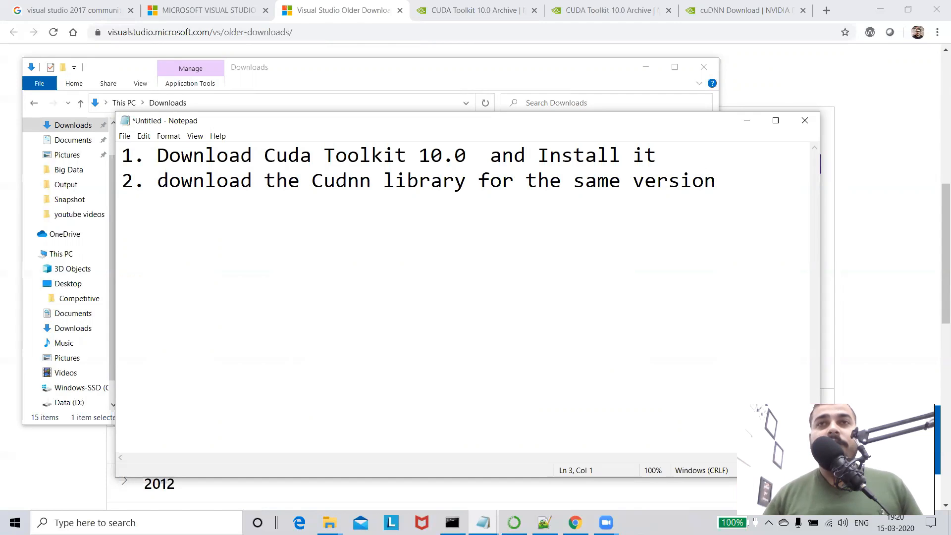
Add line 3 to the note: "set the path in the environment variable"
text(3. )
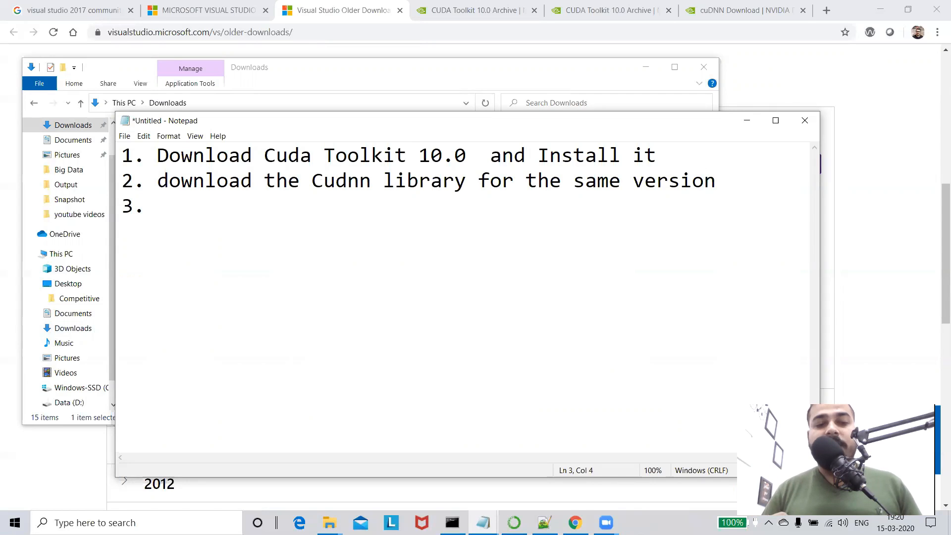
text(set the )
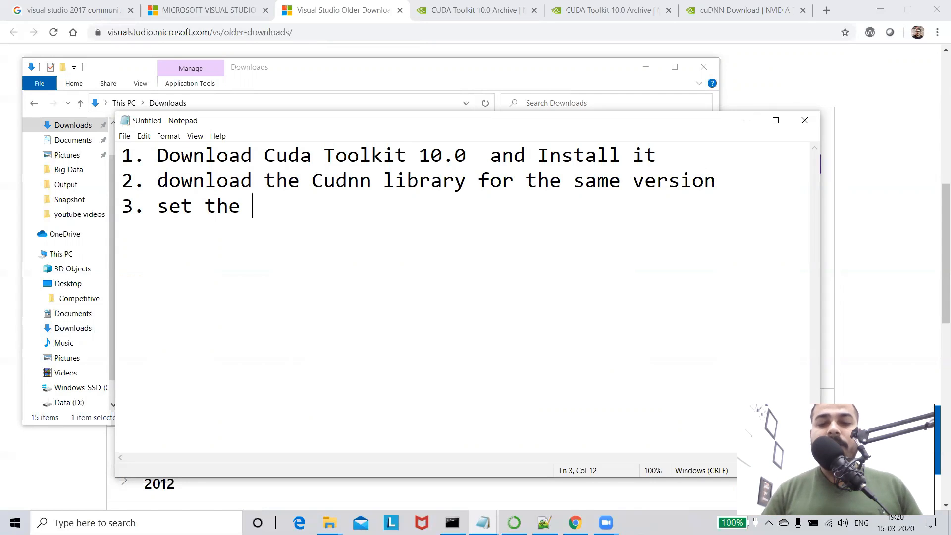
text(path in the )
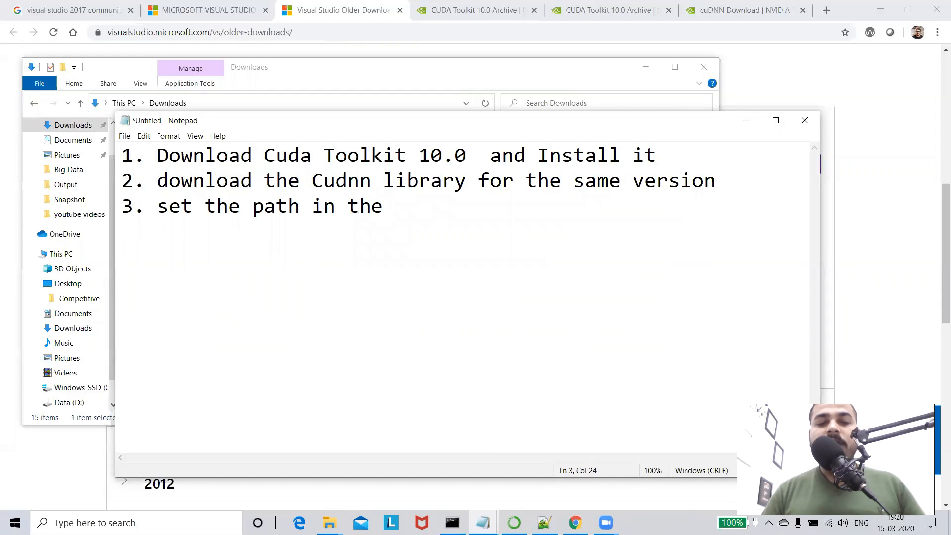
text(environme)
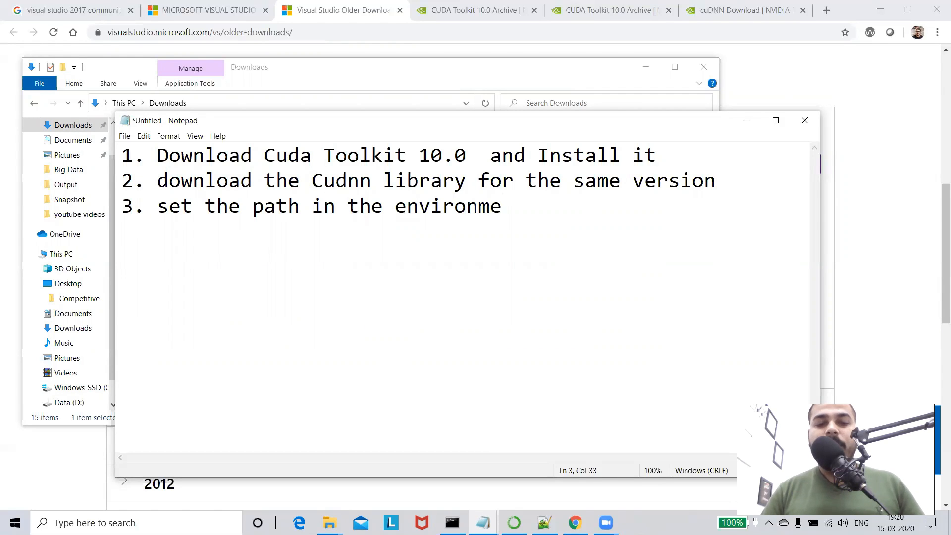
text(nt variable )
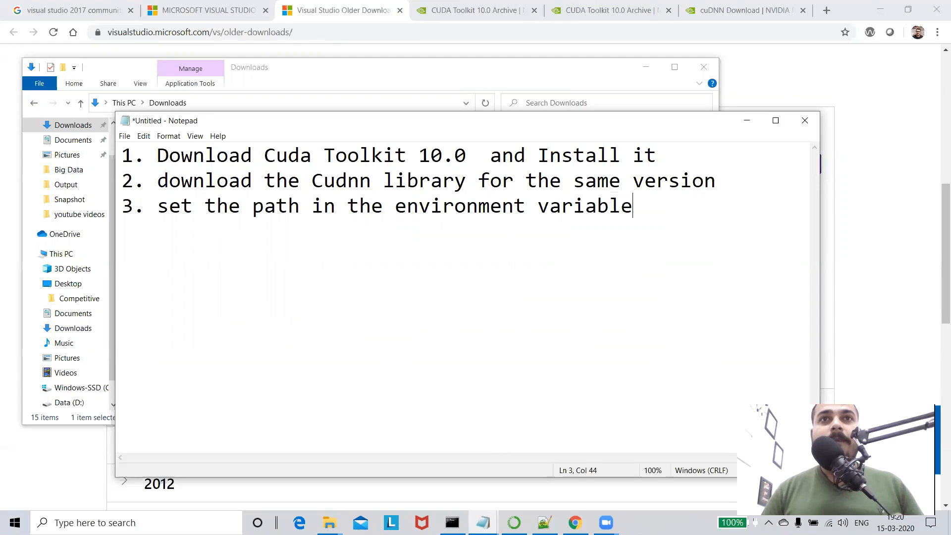
Add line 4 to the note: "Download Visual Studio comminuty 2017"
text(4.)
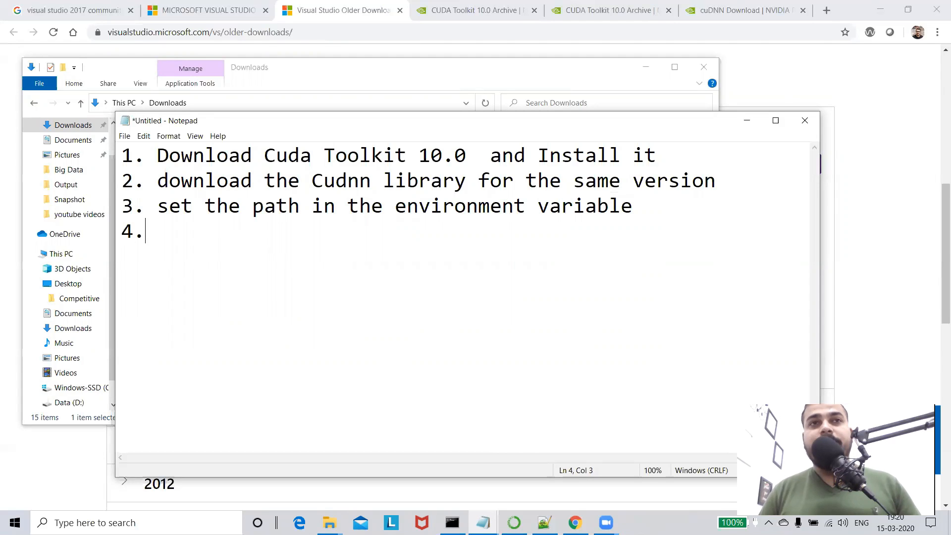
text( D)
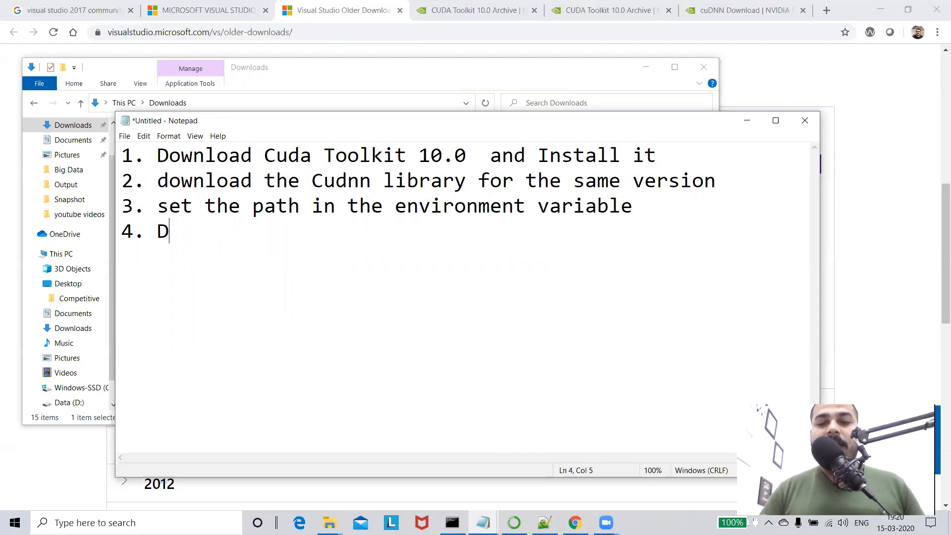
text(ownload V)
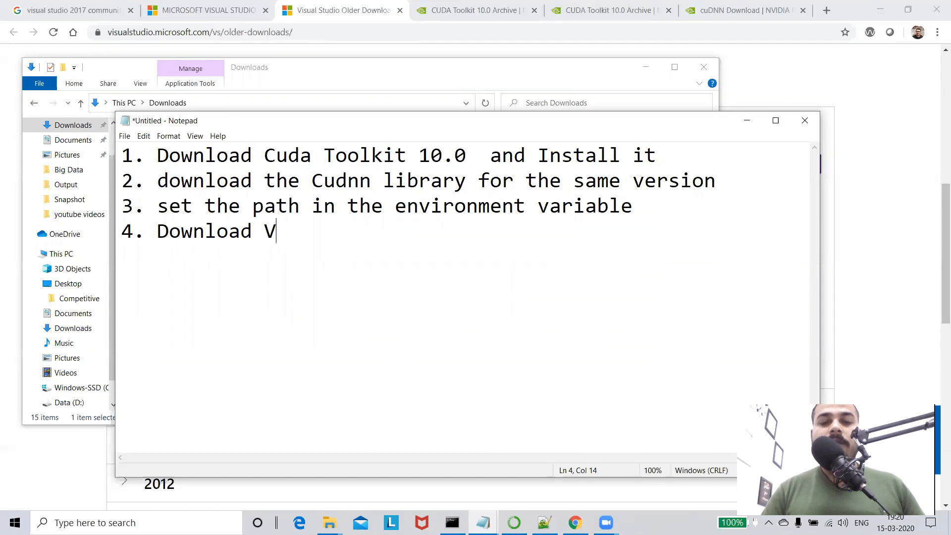
text(isual Studio)
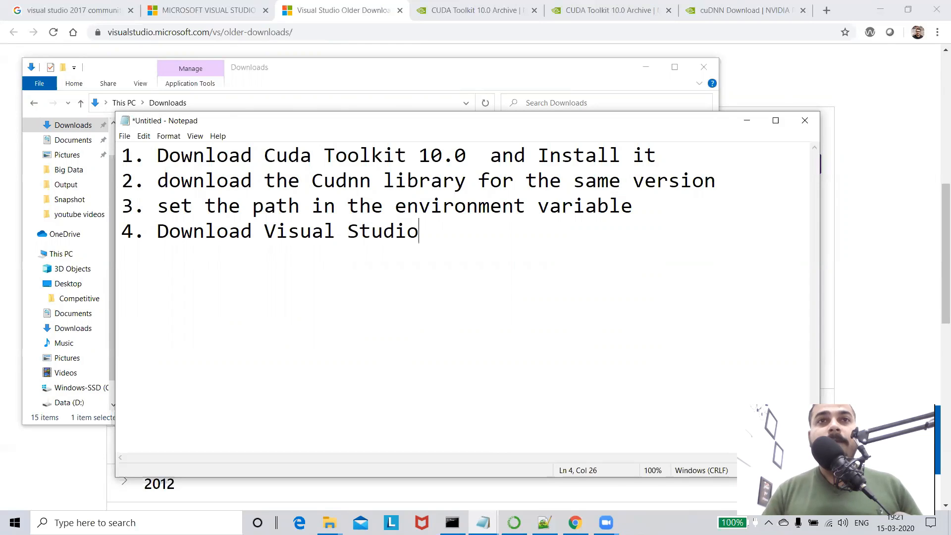
text( commi)
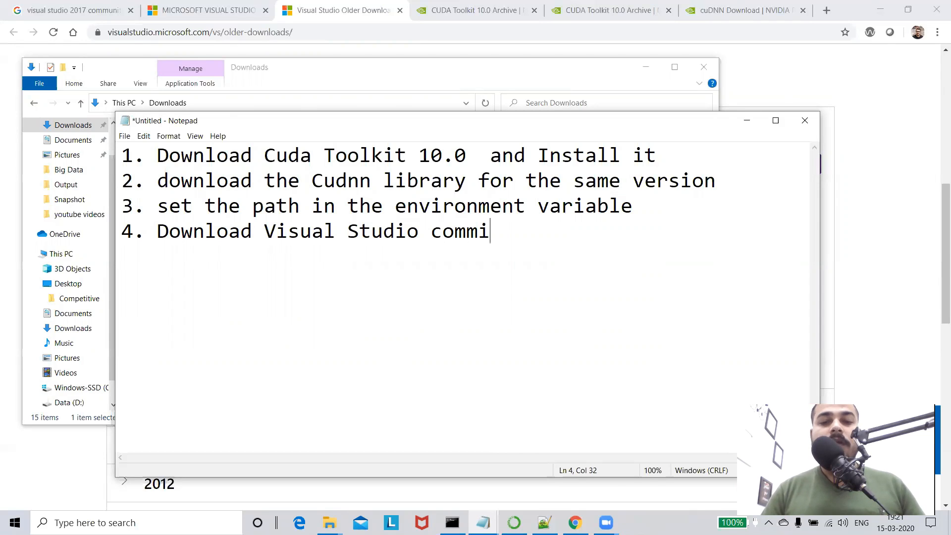
text(nuty 2017)
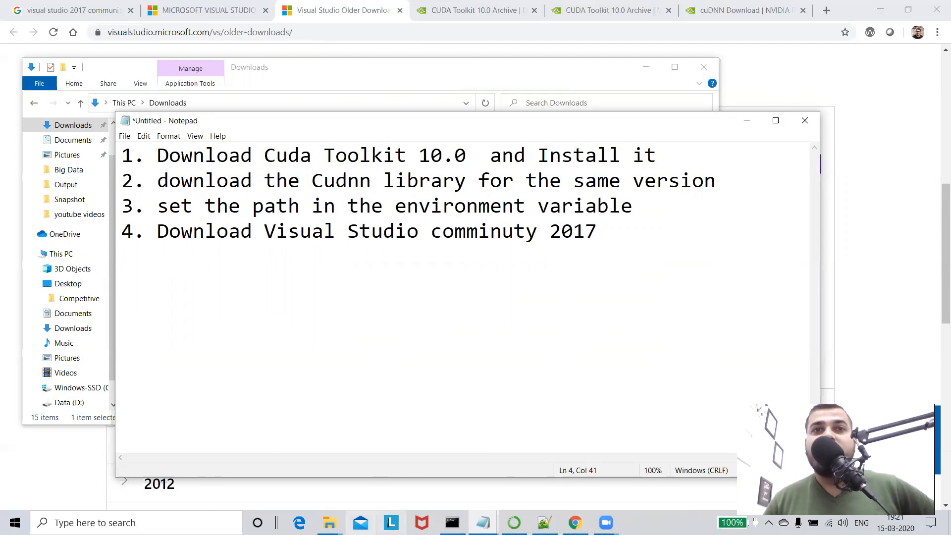
Switch to File Explorer, run the most recent vs_community installer from Downloads and continue past the license notice
click(329, 523)
click(215, 482)
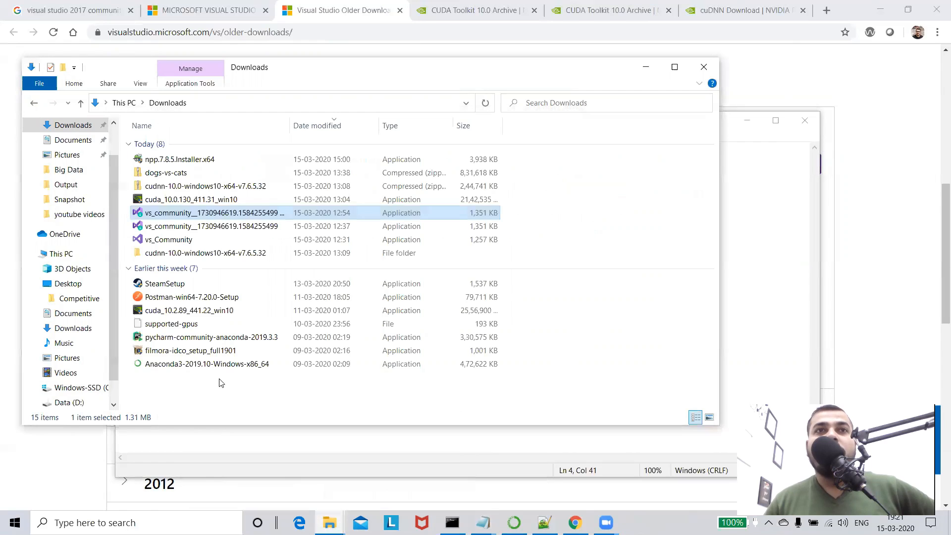
double_click(181, 214)
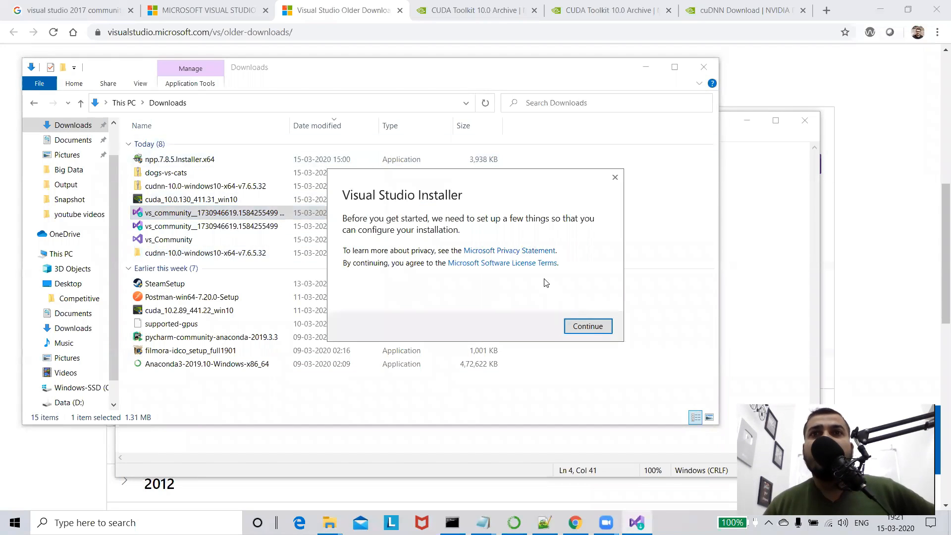
click(596, 327)
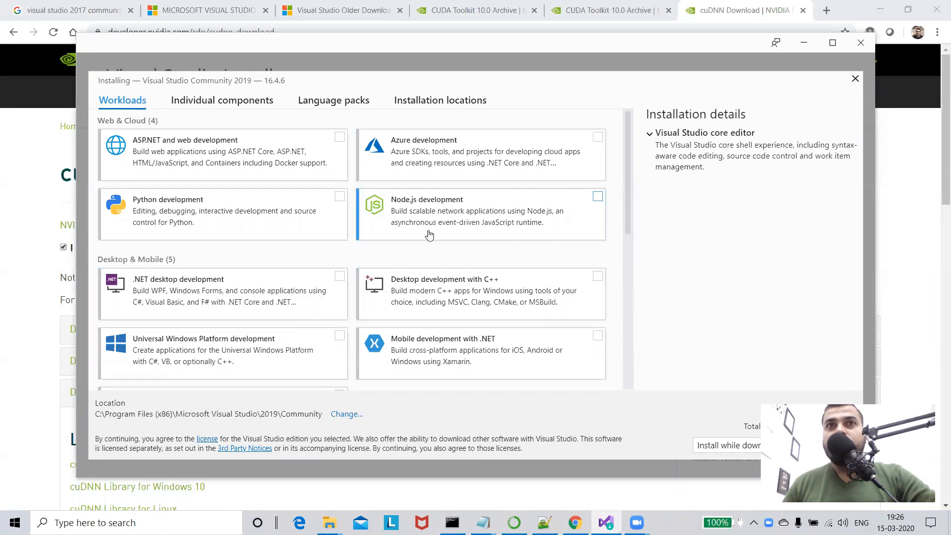
Look through the installer's workloads and select Desktop development with C++
scroll(420, 275, down, 6)
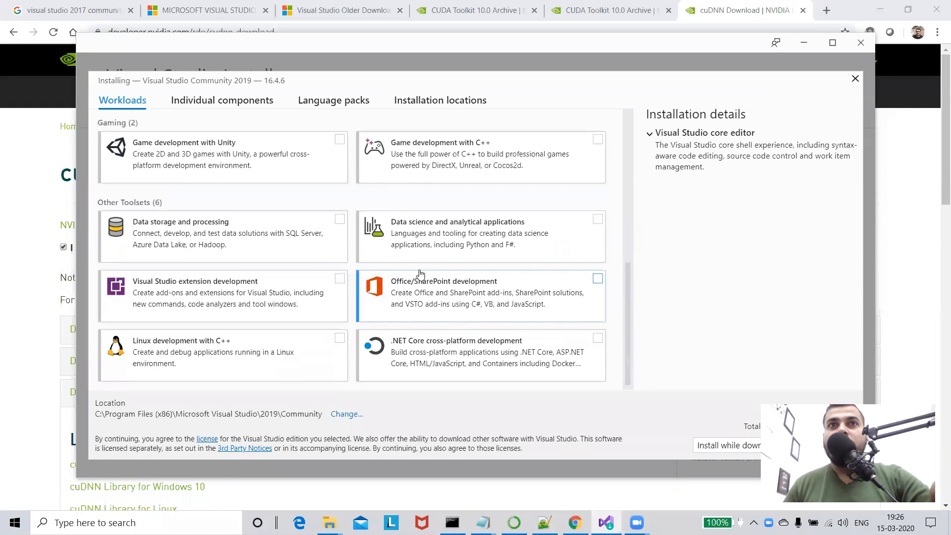
scroll(419, 275, up, 6)
click(597, 276)
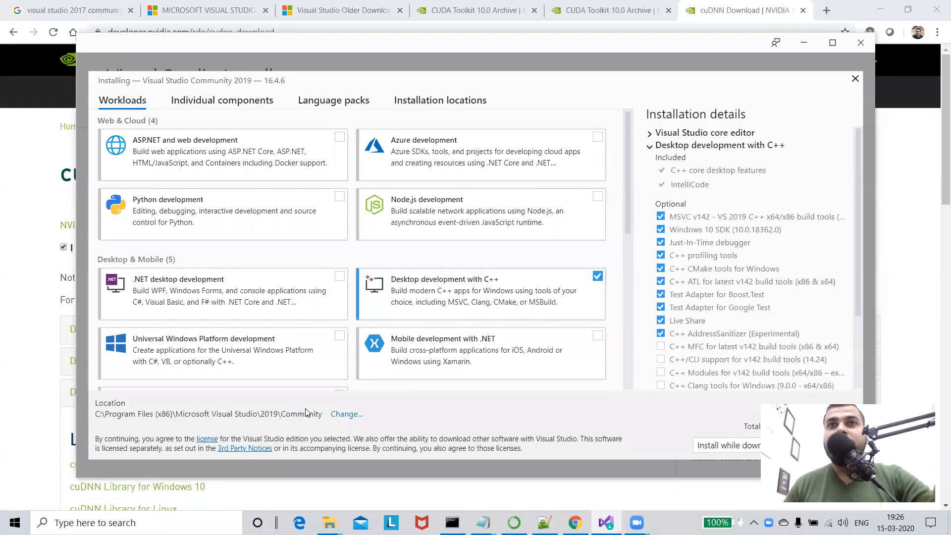
Add the Mobile development with C++ workload to the selection, and select and clear Game development with C++
scroll(392, 290, down, 2)
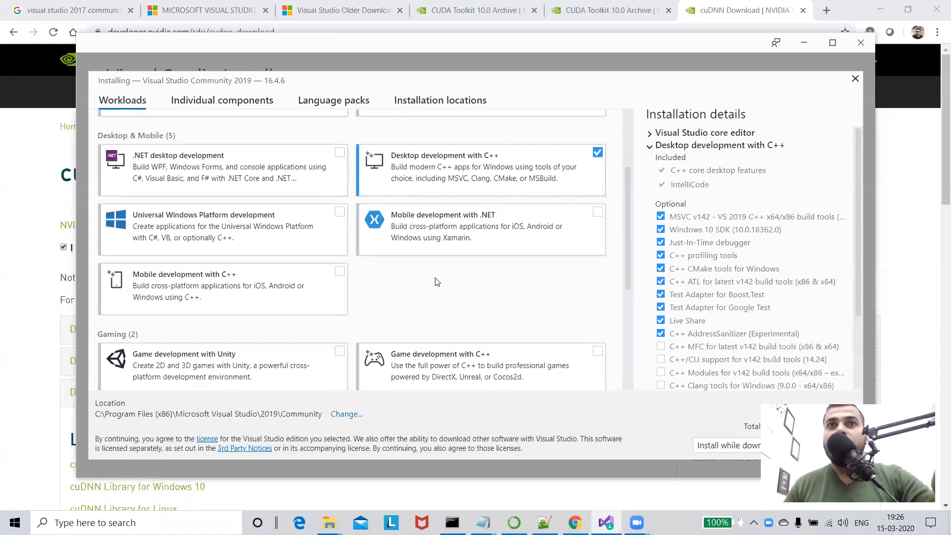
scroll(436, 283, down, 3)
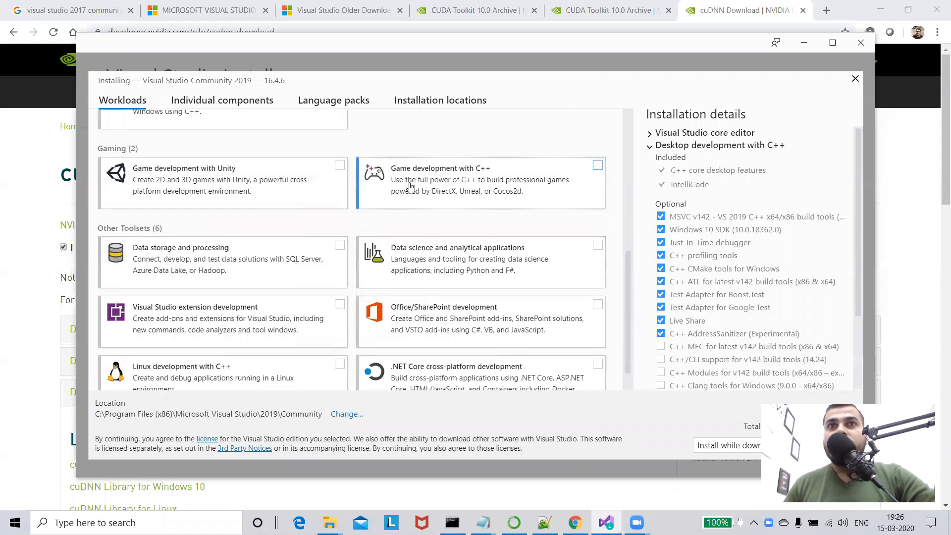
click(597, 169)
scroll(448, 295, down, 1)
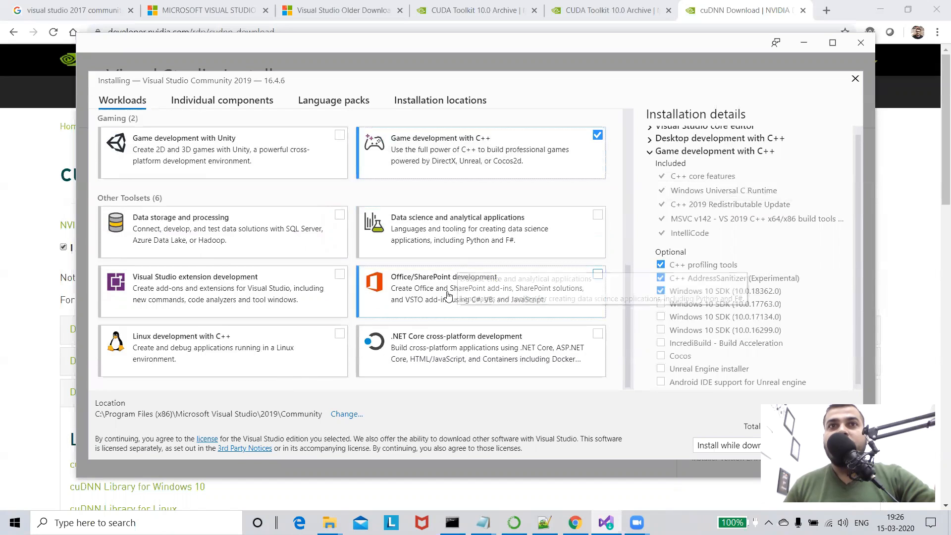
scroll(166, 262, up, 5)
click(317, 248)
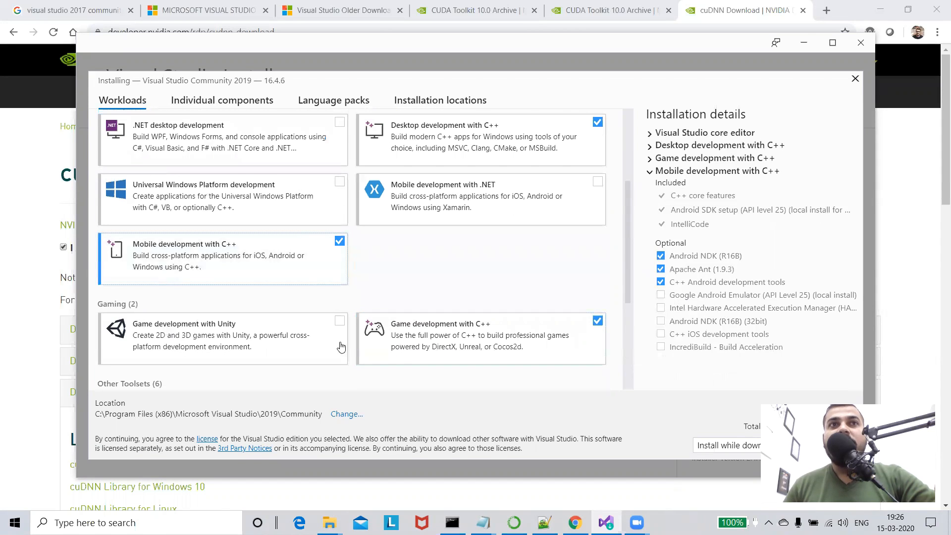
click(592, 334)
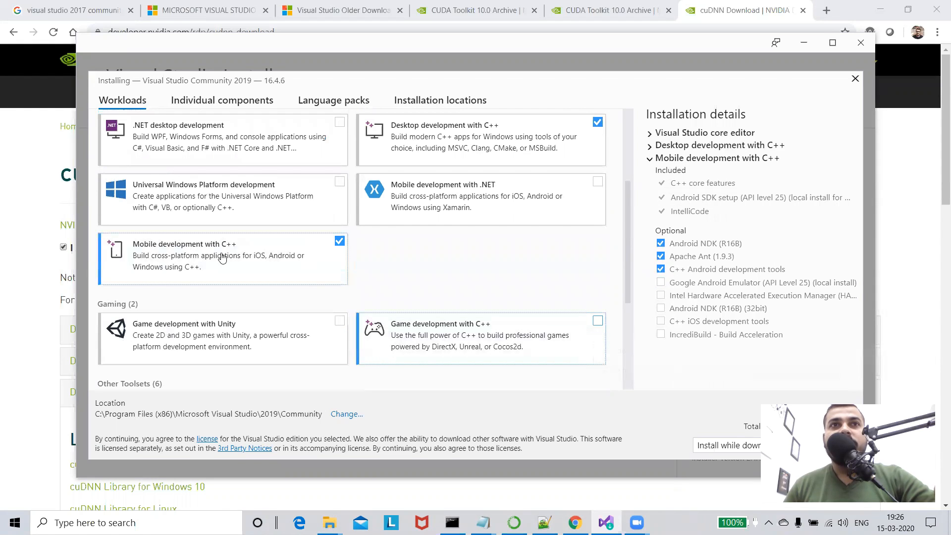
Review the selected C++ workloads and close the Visual Studio Installer without installing
scroll(242, 249, up, 3)
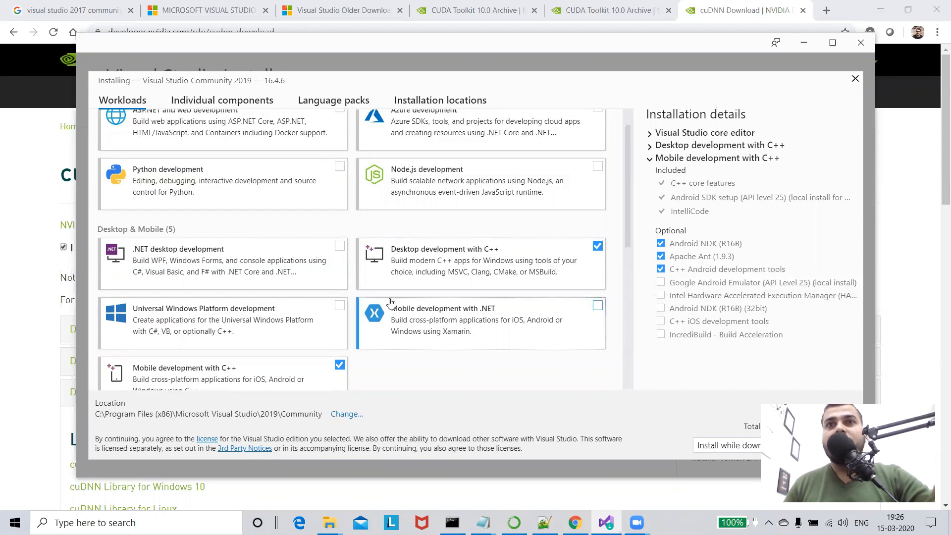
scroll(425, 308, down, 5)
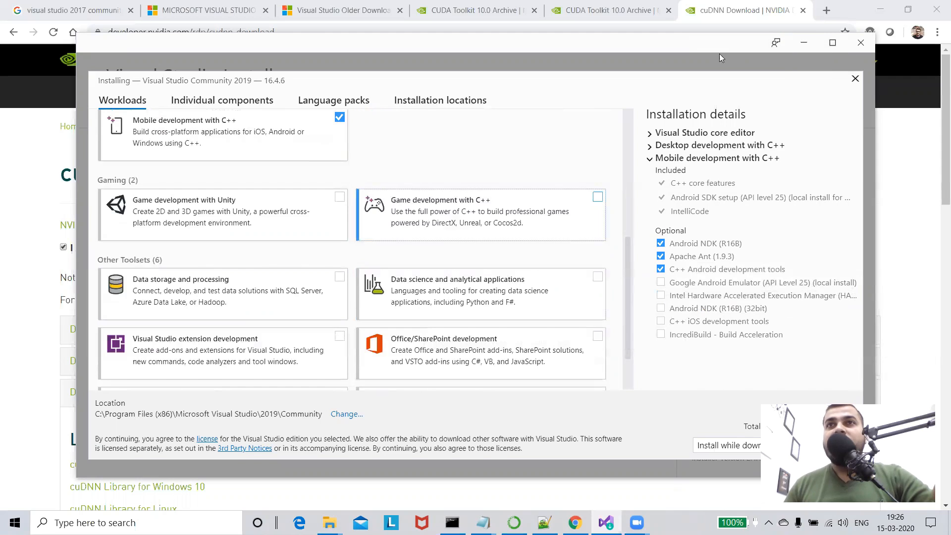
drag(694, 44, 605, 36)
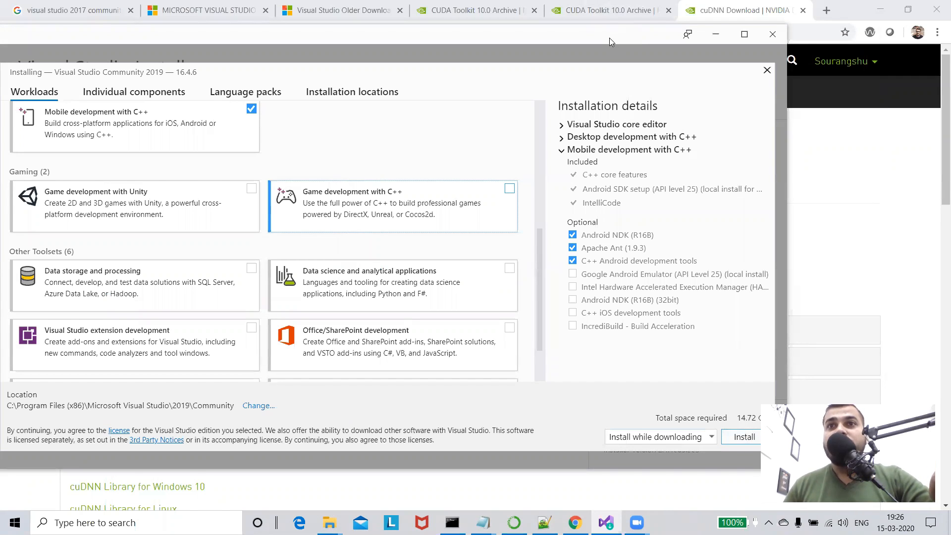
drag(609, 37, 589, 27)
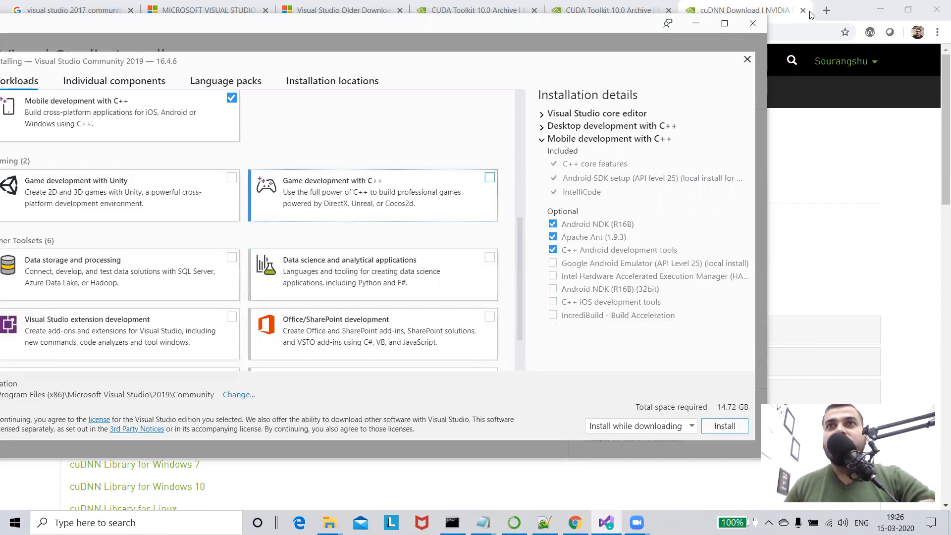
click(752, 27)
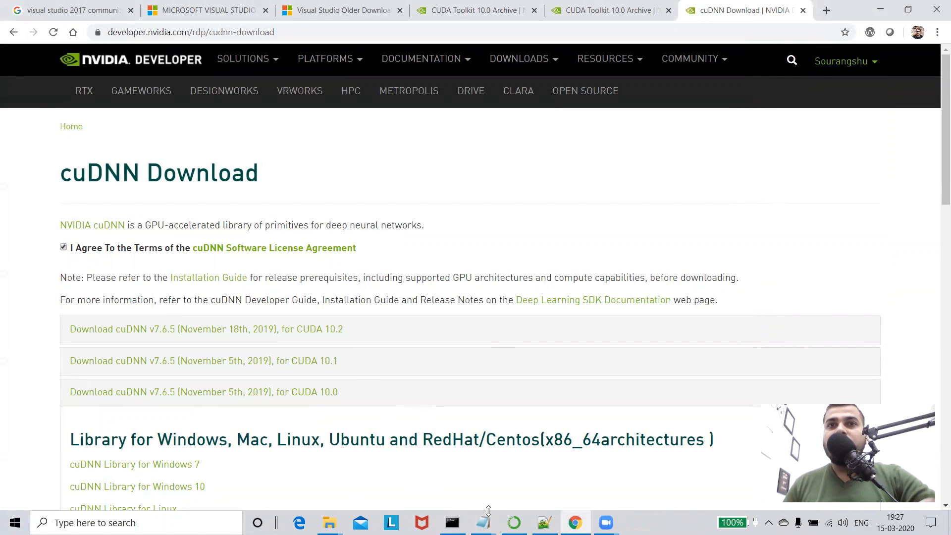
Switch to Notepad and add "everything related to C++ needs to be downloaded" plus line 5, "create an environment then install tensorflow-gpu"
mouse_move(485, 520)
click(544, 453)
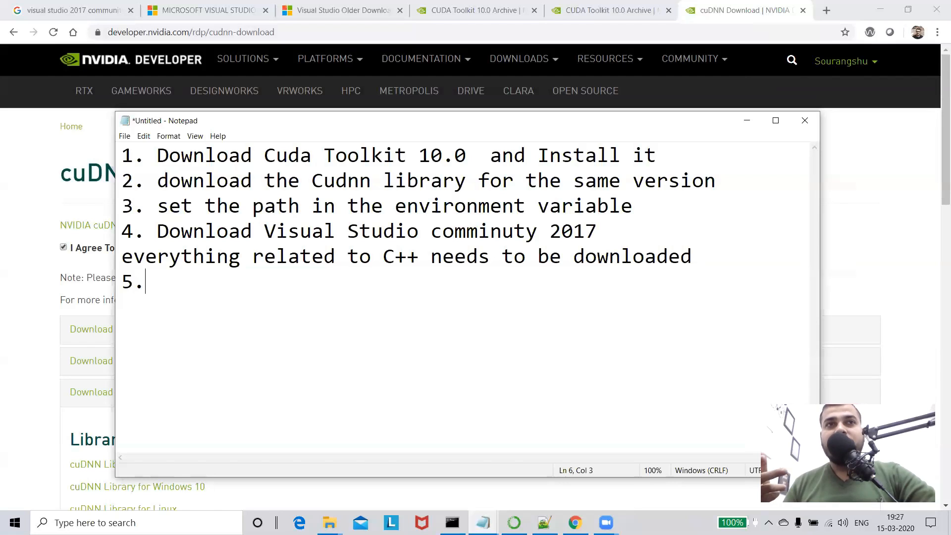
text(create an enviro)
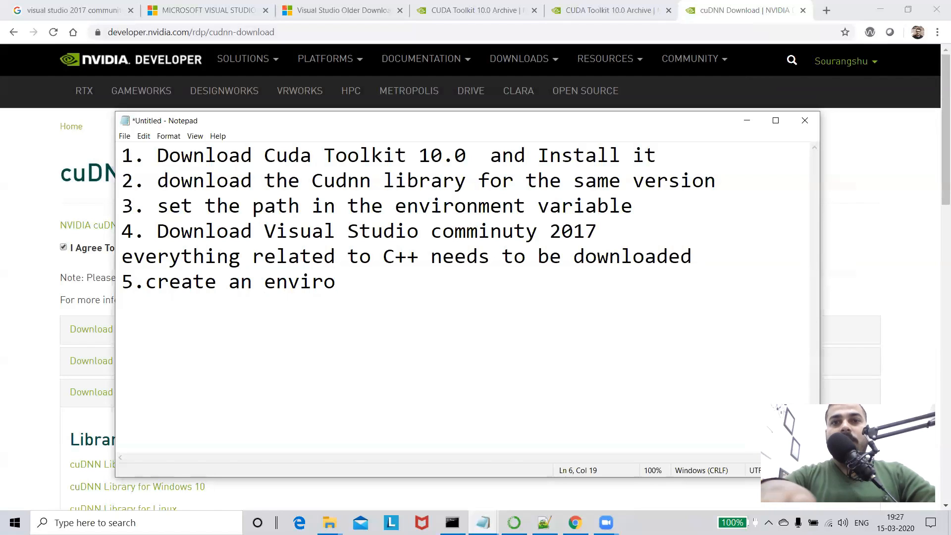
text(nment)
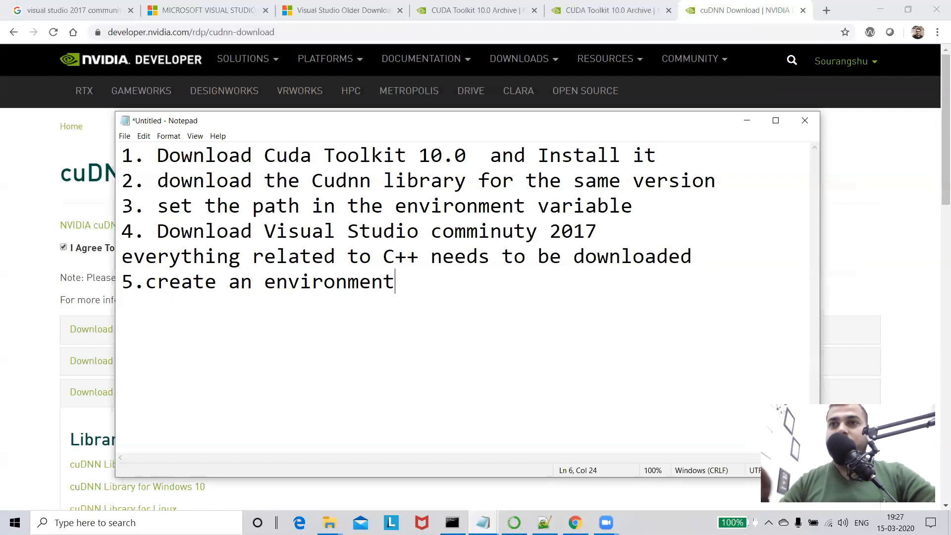
text(the)
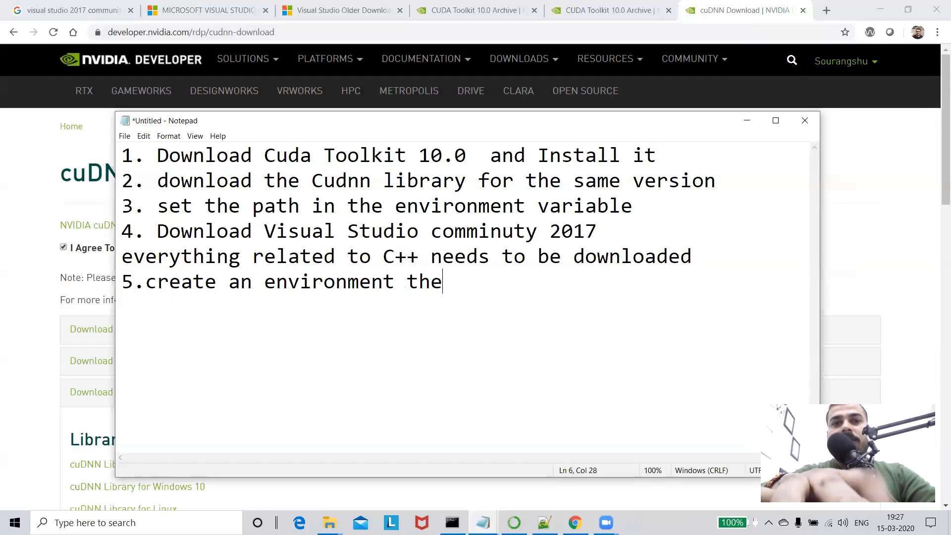
text(n install)
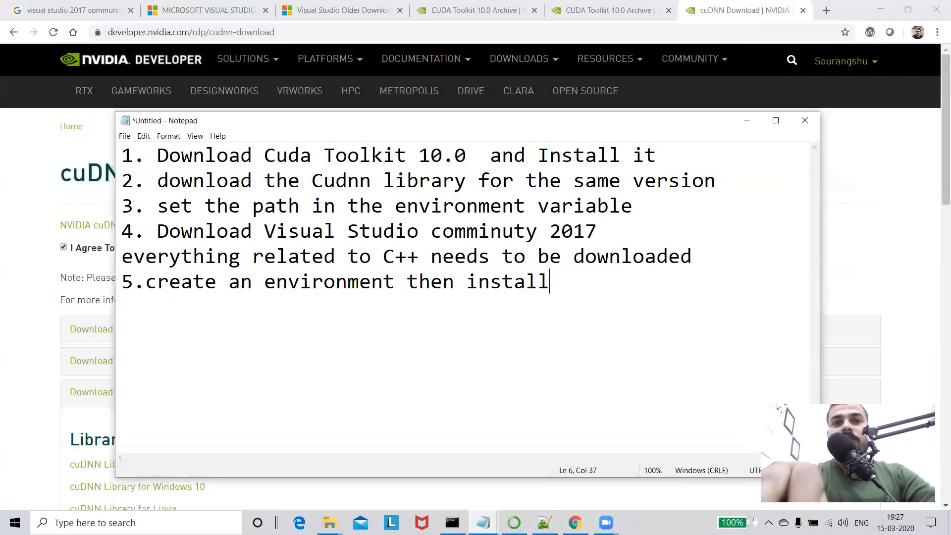
text( tensorflow-gpu)
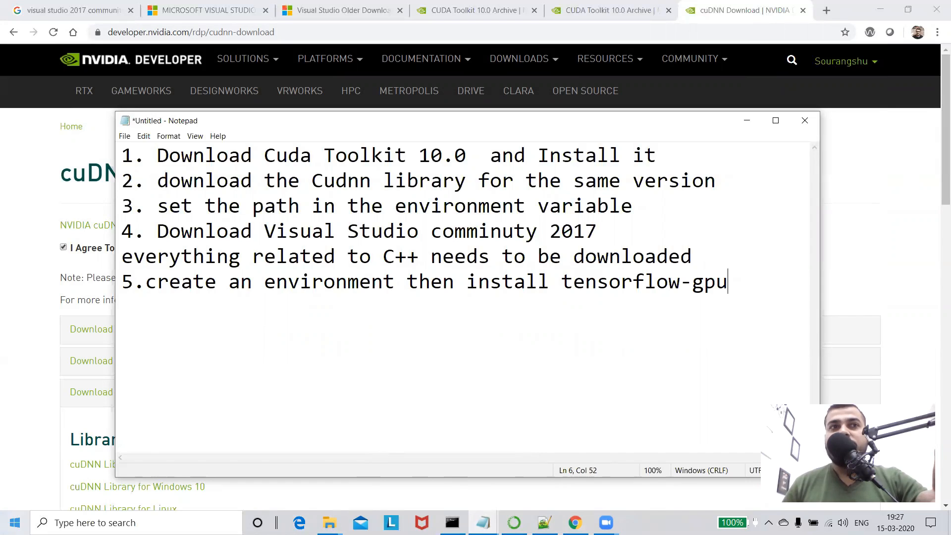
Search Windows for "ana" and open Anaconda Prompt (Anaconda3)
key(super)
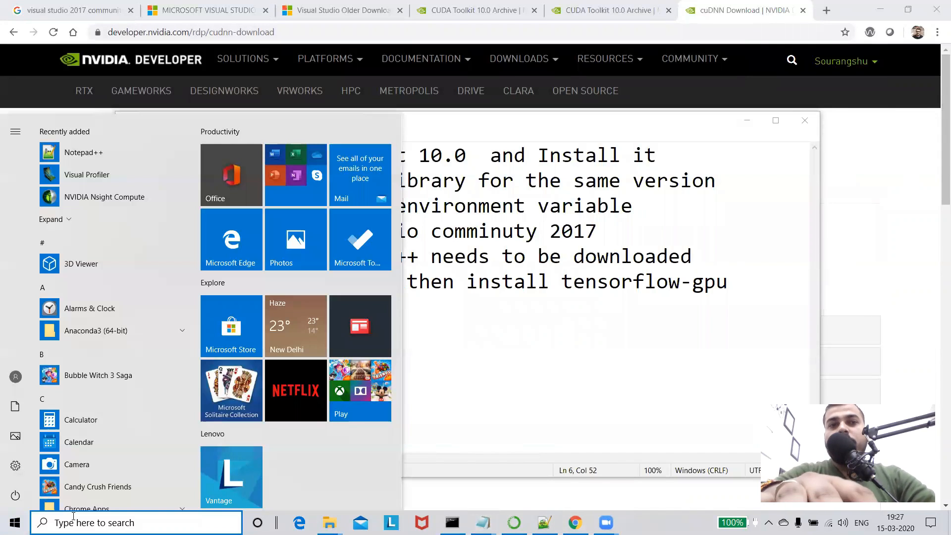
click(468, 355)
key(super)
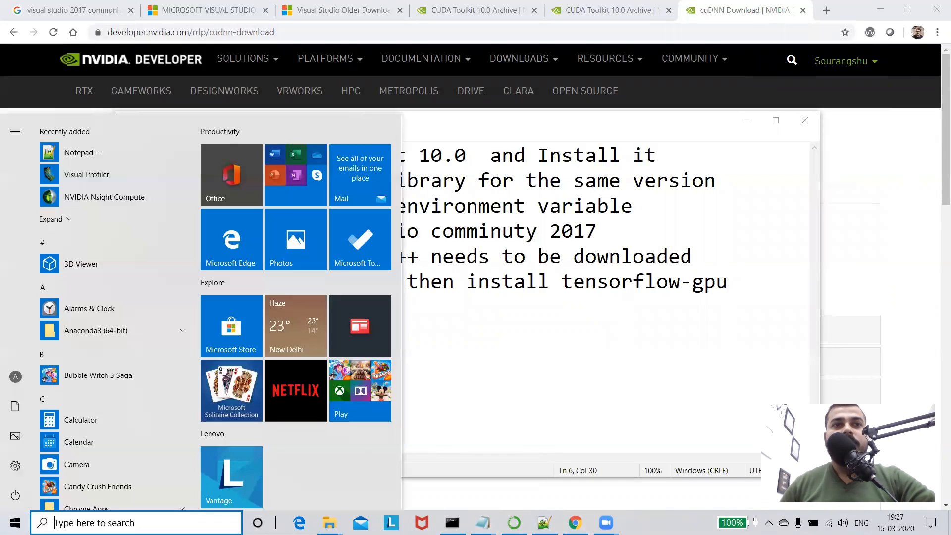
click(55, 522)
text(ana)
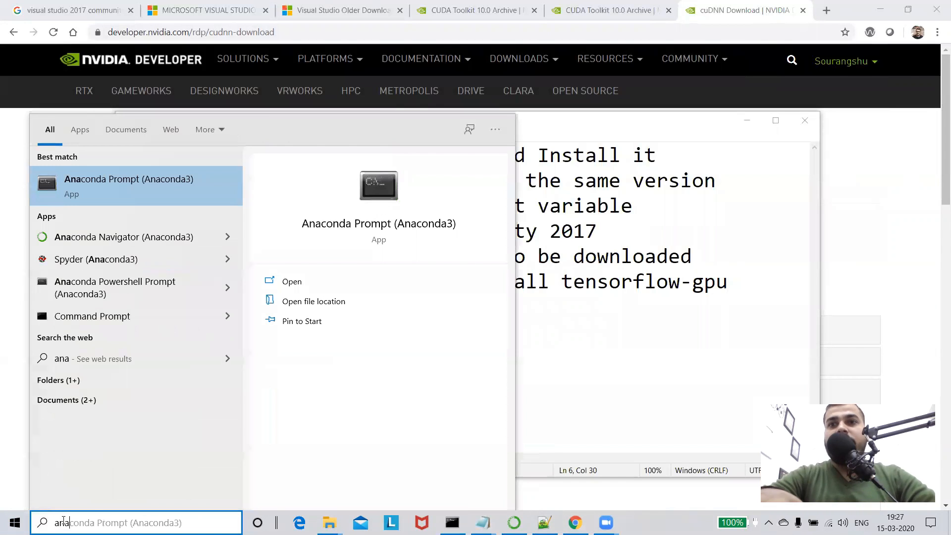
key(Return)
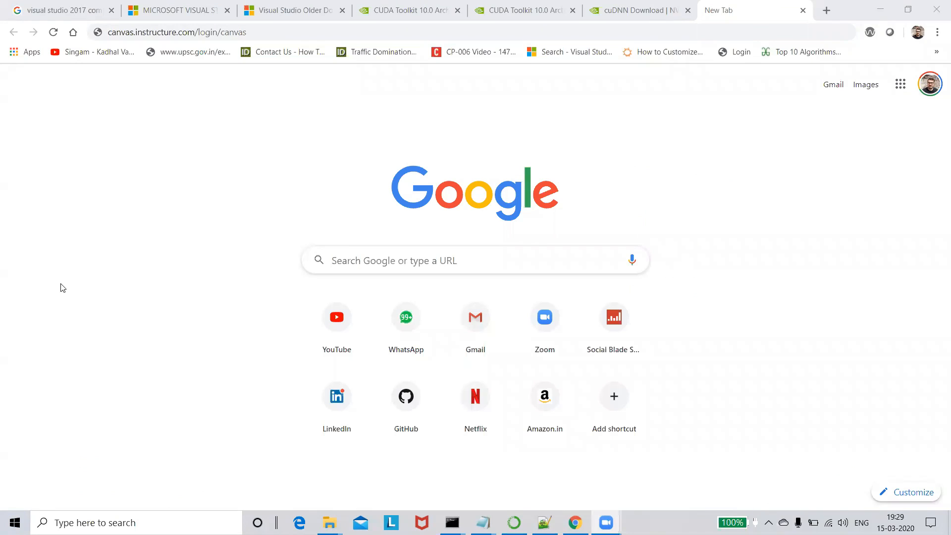
click(253, 33)
key(BackSpace)
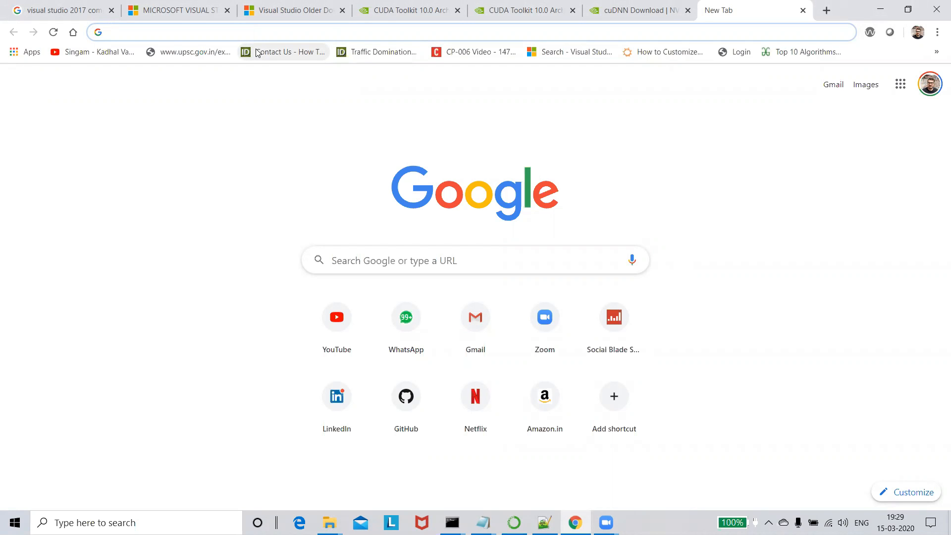
key(ctrl+z)
text(python)
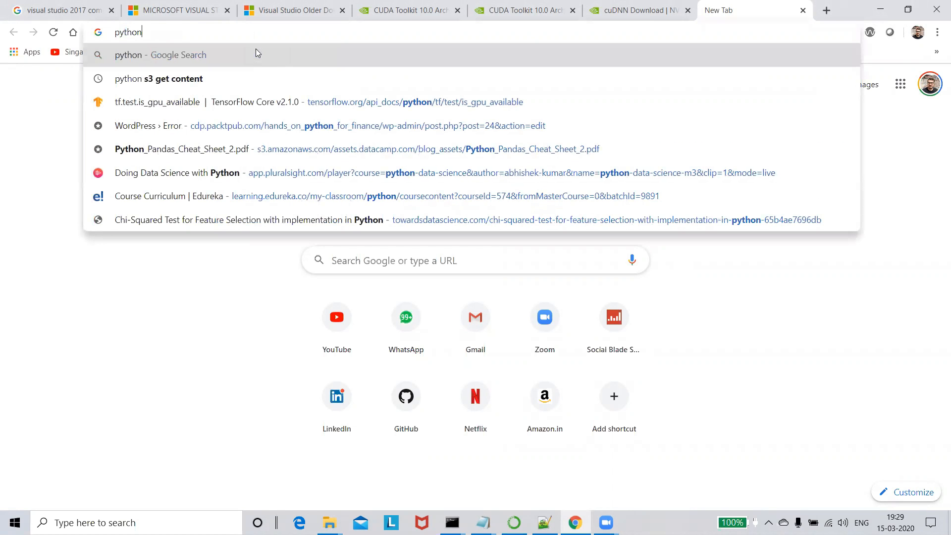
key(BackSpace)
key(BackSpace)
key(BackSpace)
key(BackSpace)
key(BackSpace)
key(BackSpace)
Search the web for "conda create new environment python 3.6" and open the conda documentation page on managing environments
text(conda create)
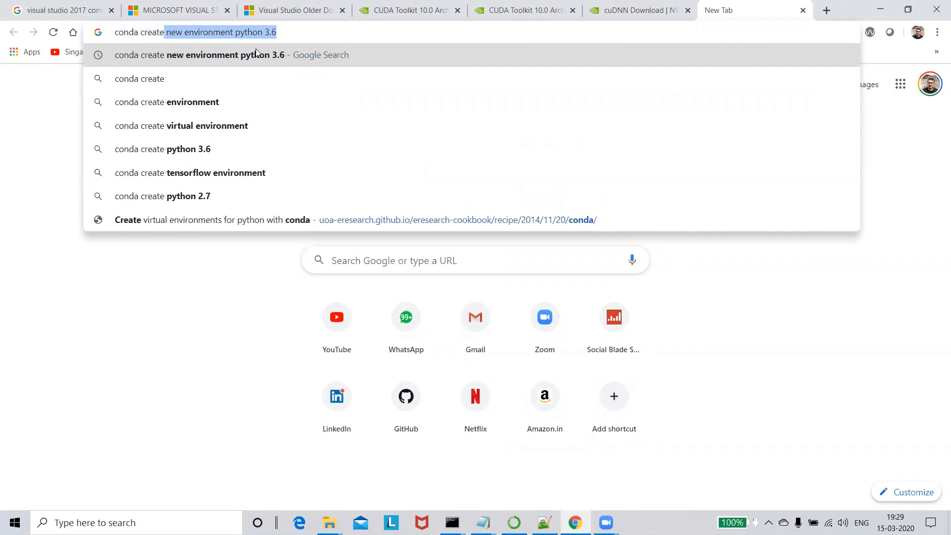
key(Return)
click(193, 180)
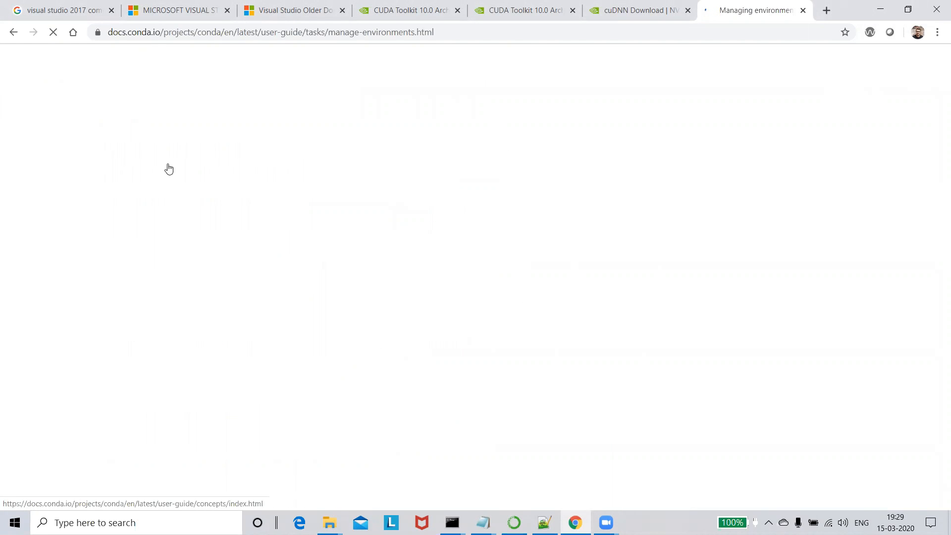
Copy the command "conda create -n myenv python=3.6" from the conda documentation and paste it into the Anaconda Prompt
scroll(382, 215, down, 5)
scroll(387, 218, down, 9)
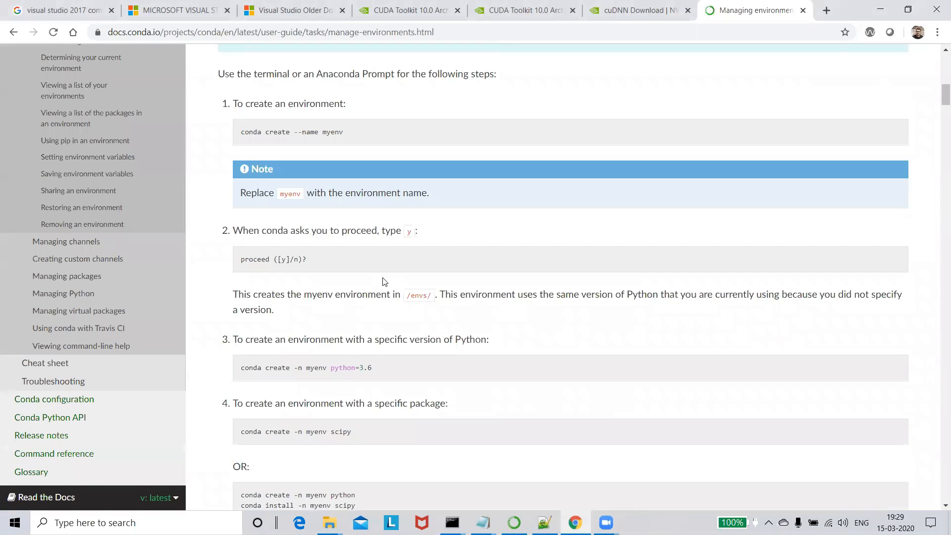
scroll(385, 296, down, 1)
drag(375, 305, 241, 314)
key(ctrl+c)
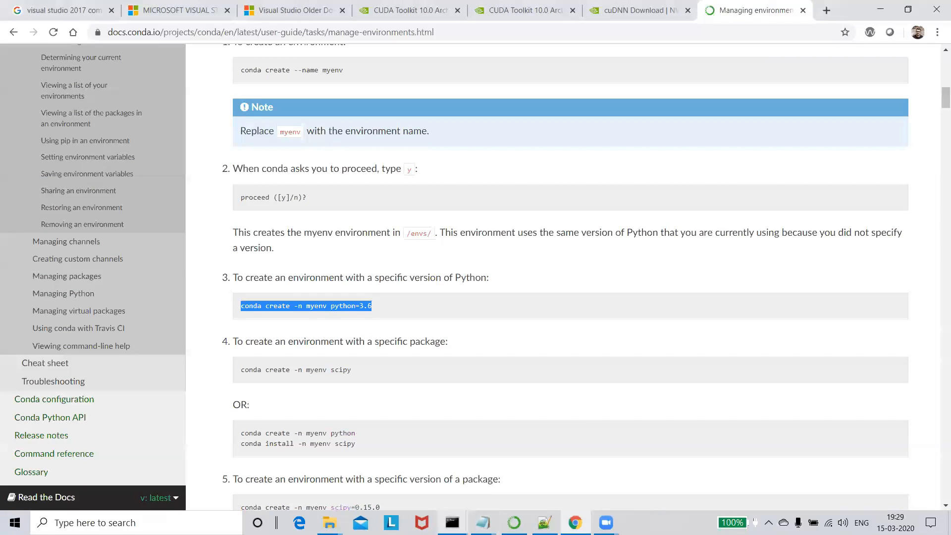
click(452, 522)
click(496, 469)
key(ctrl+v)
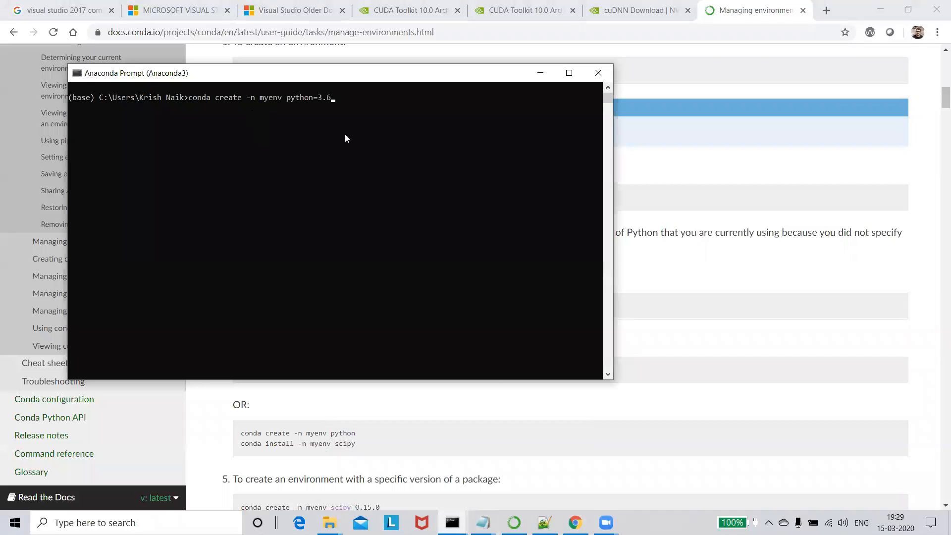
Change the environment name in the command to gputest, run it, and accept the package installation
click(281, 99)
key(Escape)
key(Left)
key(Left)
key(Left)
key(Left)
key(Left)
key(Left)
key(Left)
key(Left)
key(Left)
key(Left)
key(Left)
key(Left)
key(Delete)
key(BackSpace)
key(BackSpace)
key(BackSpace)
key(BackSpace)
text(gputest)
key(Return)
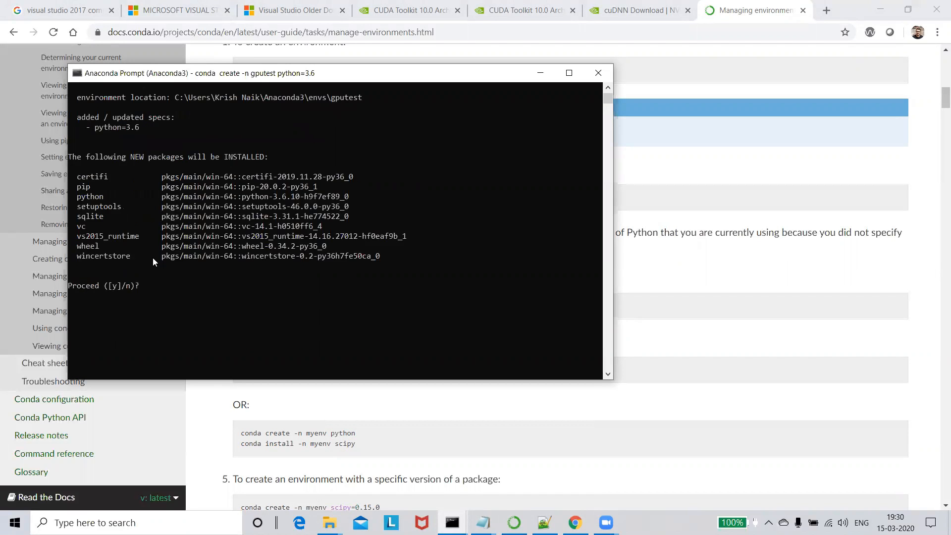
text(y)
key(Return)
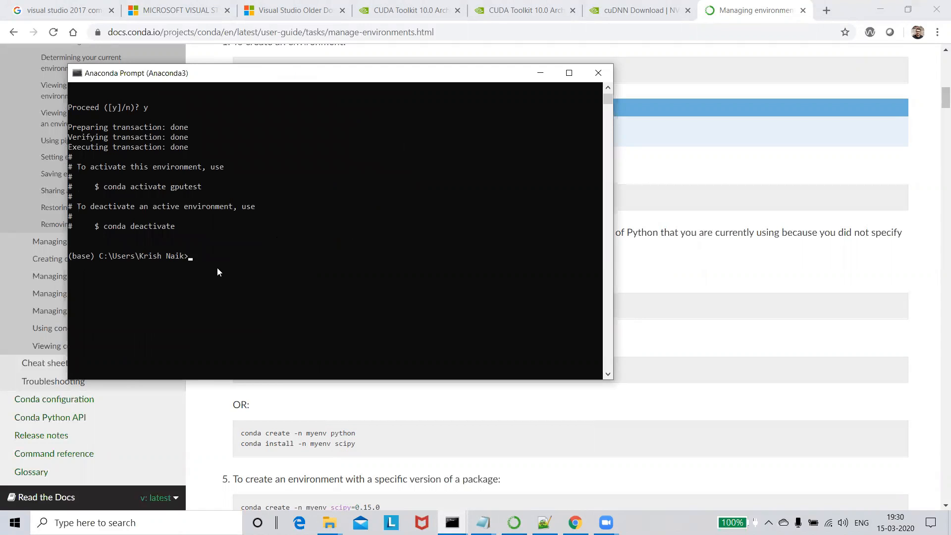
Activate the gputest environment with "conda activate gputest" and clear the console
text(vate gputest)
key(Return)
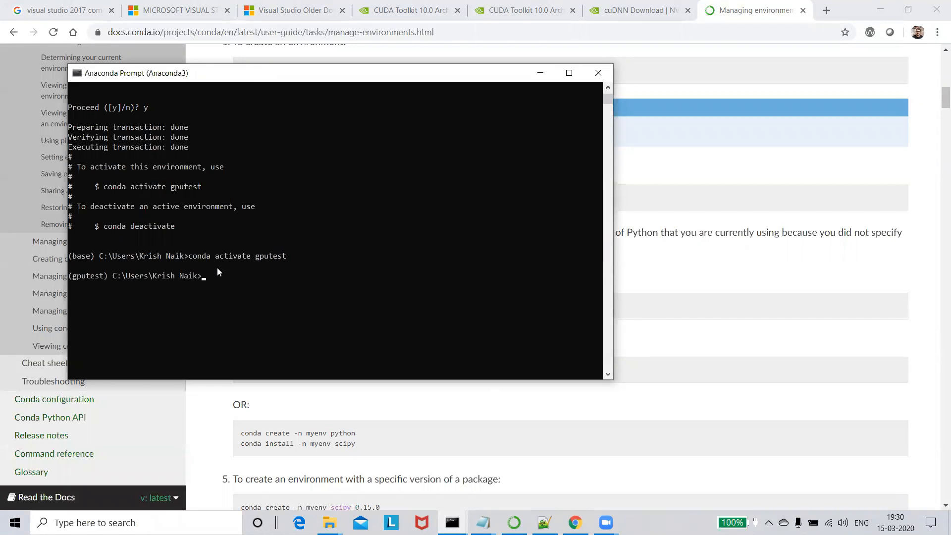
text(cls)
key(Return)
scroll(121, 219, down, 1)
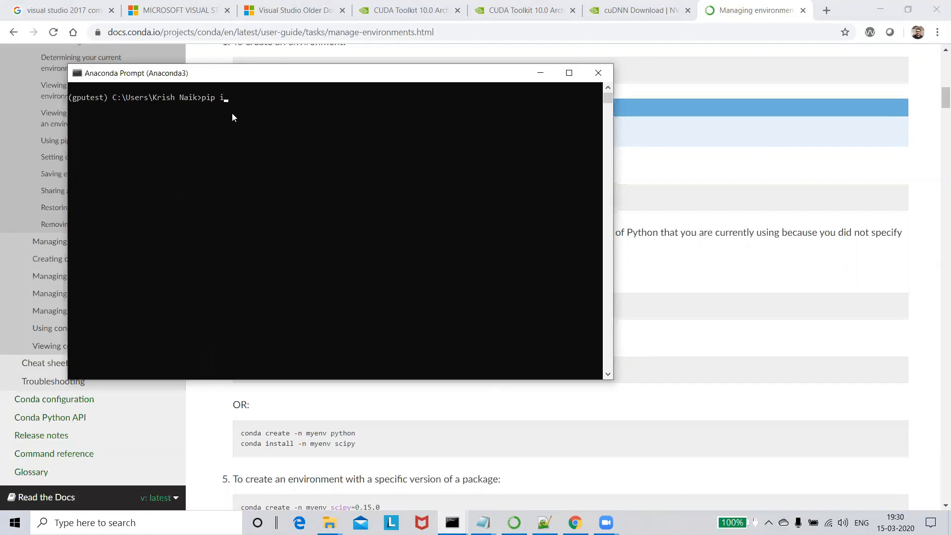
Install tensorflow-gpu==2.0.0 with pip in the gputest environment and clear the console
text(pip install tensorflow-gpu=2.0.0)
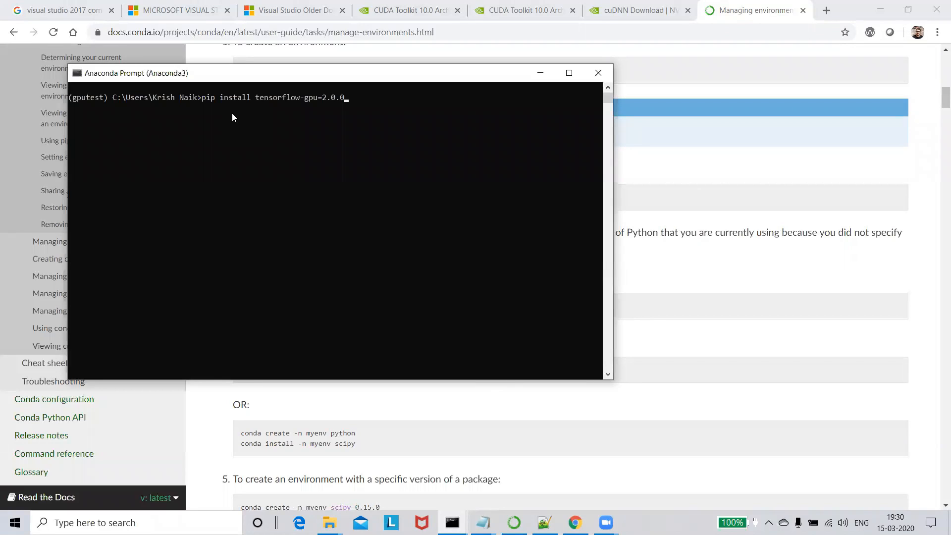
key(Return)
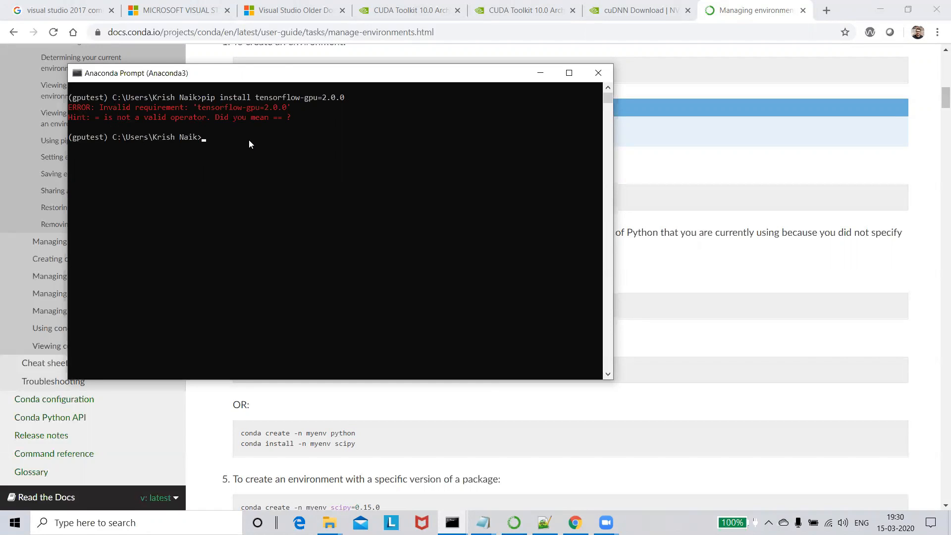
key(Up)
key(Left)
key(Left)
key(Left)
key(Left)
key(Left)
text(=)
key(Return)
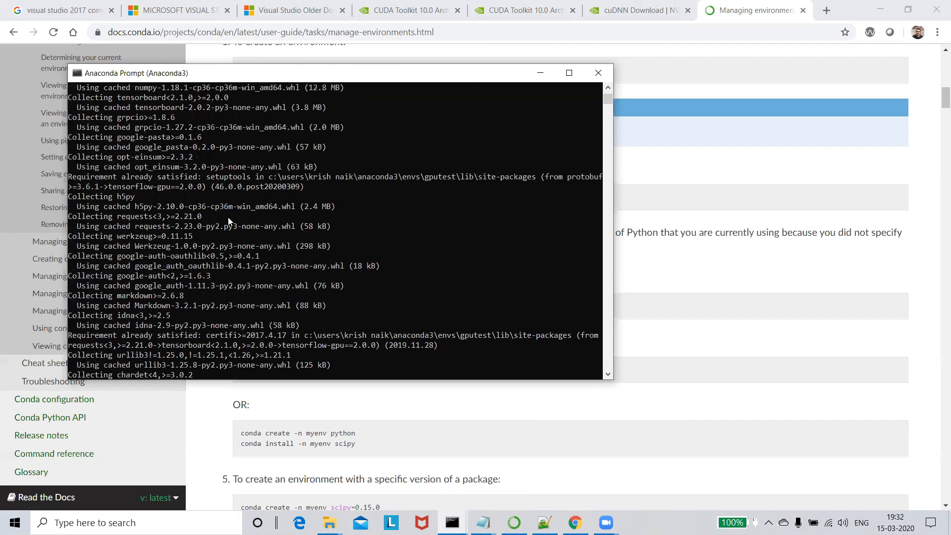
scroll(226, 207, down, 2)
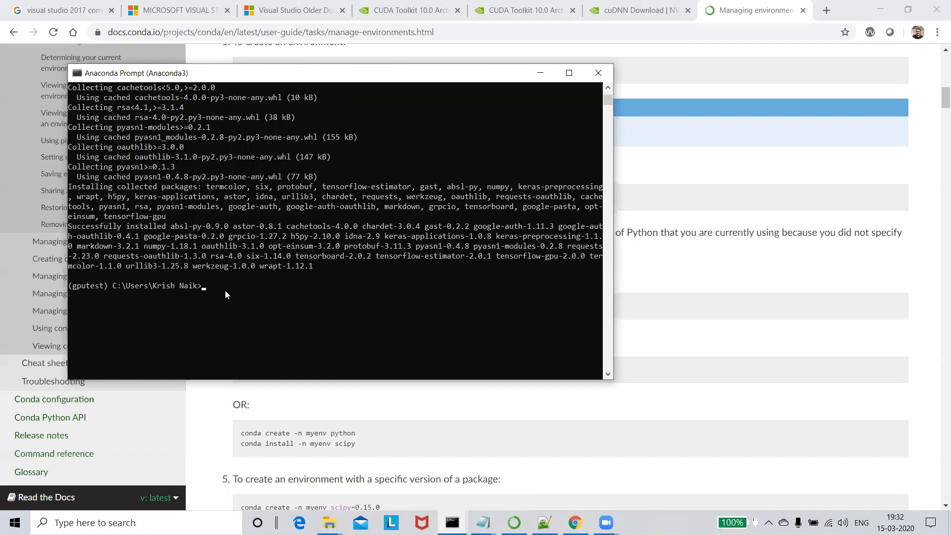
text(s)
key(Return)
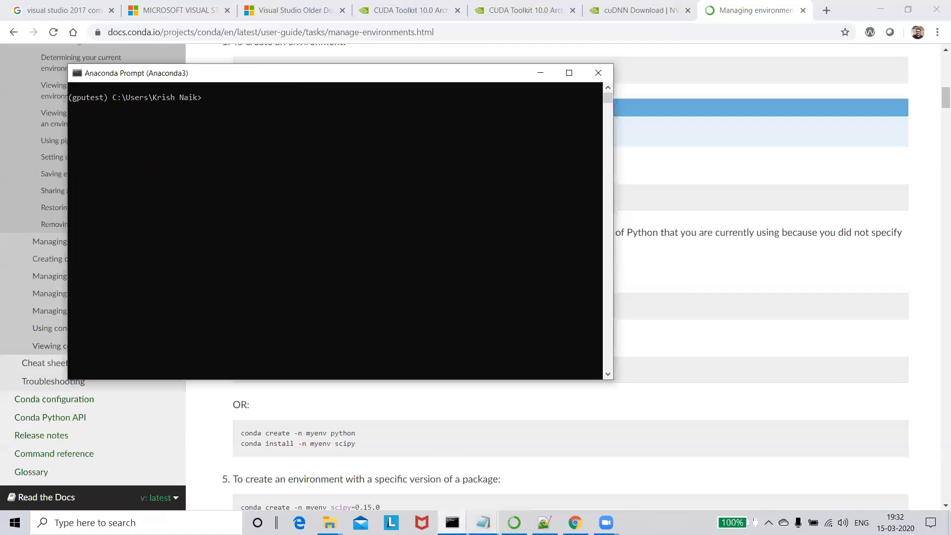
View the TensorFlow GPU test script in Notepad and return to the Anaconda Prompt
mouse_move(483, 521)
click(391, 474)
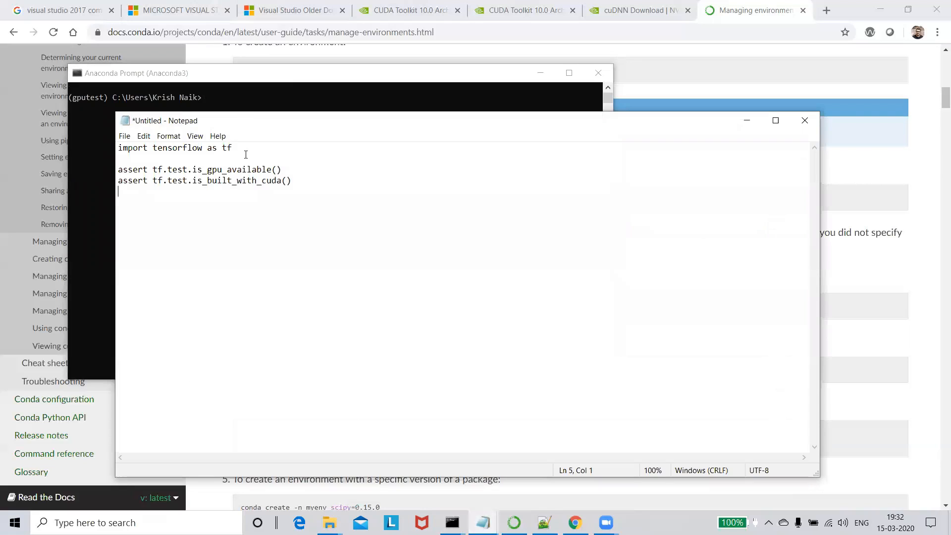
click(747, 121)
click(218, 100)
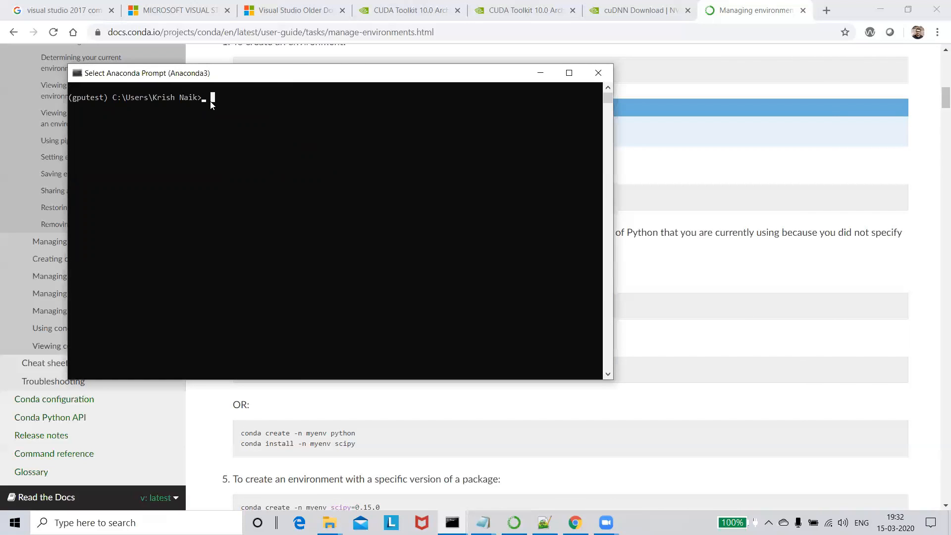
Start Python in the gputest environment and run "import tensorflow"
text(python)
key(Return)
text(imp)
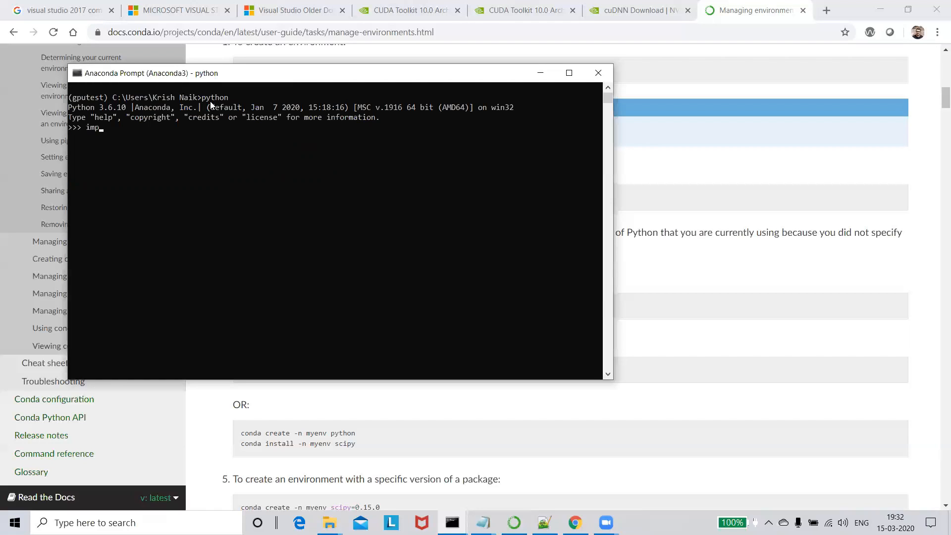
text(ort tensorflow)
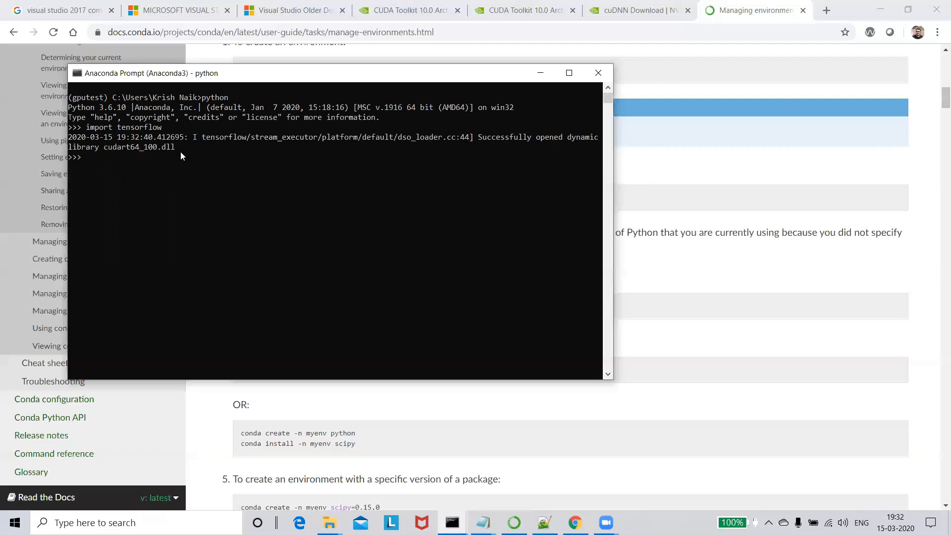
Check the cuDNN library file in C:\cuda\bin in File Explorer and minimize the window
click(330, 522)
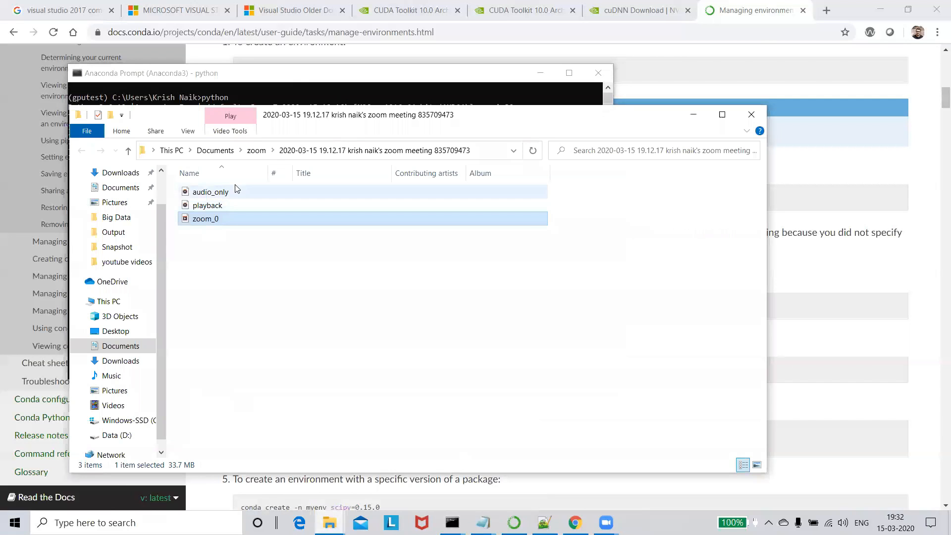
scroll(117, 198, up, 2)
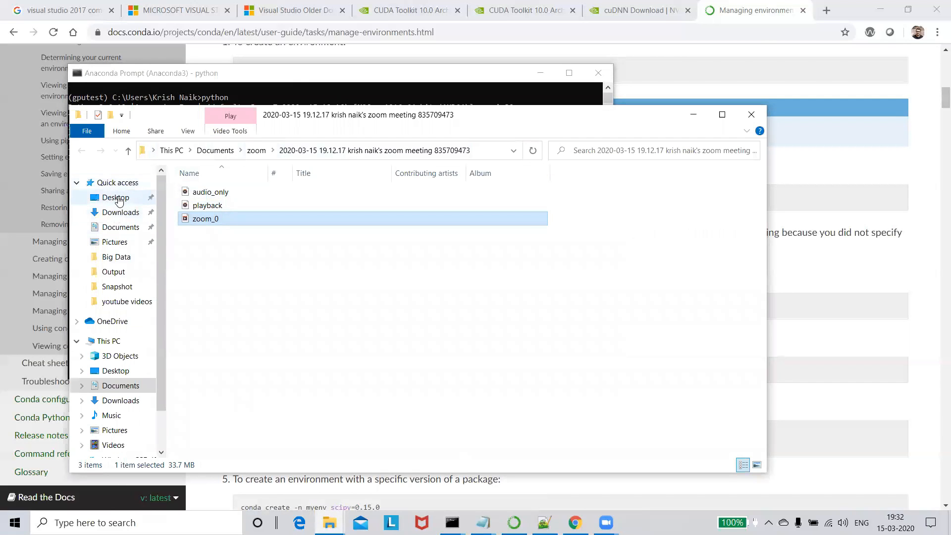
scroll(117, 418, down, 3)
click(120, 405)
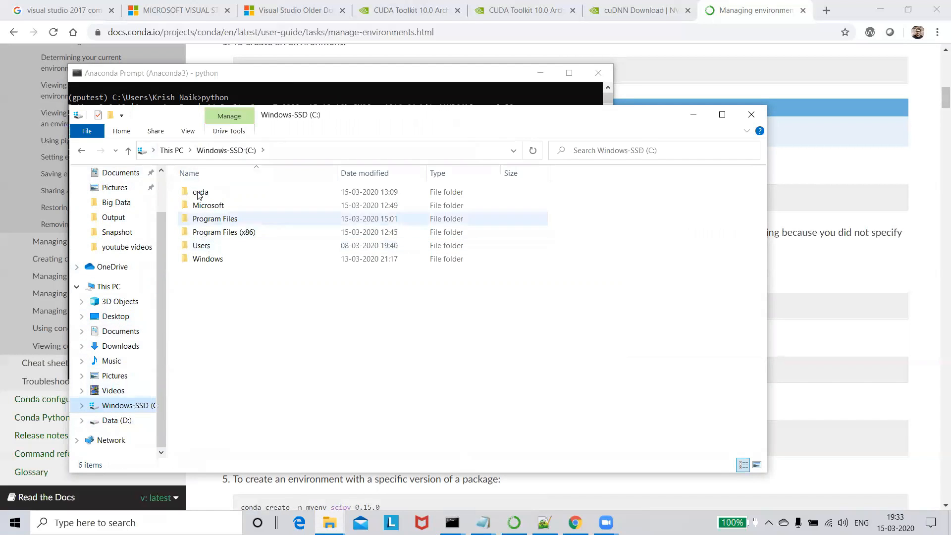
double_click(200, 192)
double_click(200, 193)
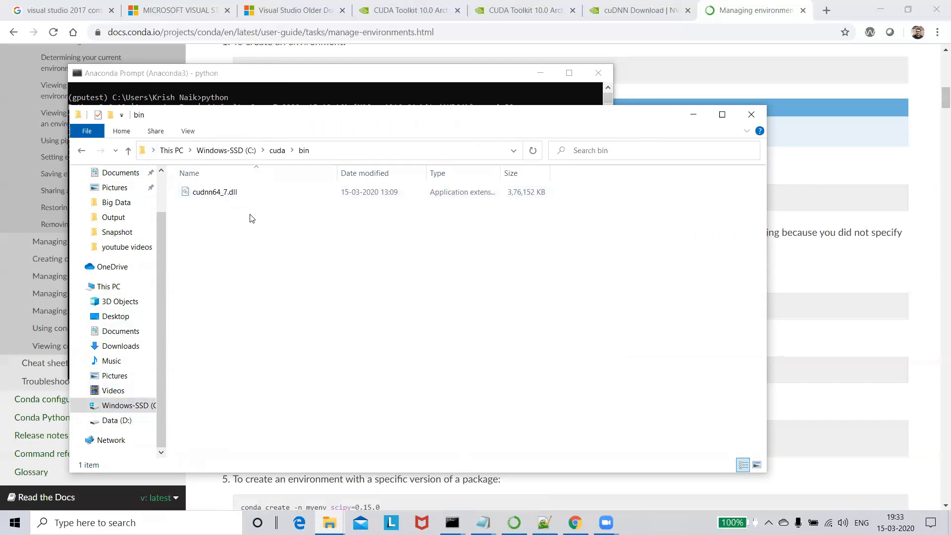
click(207, 195)
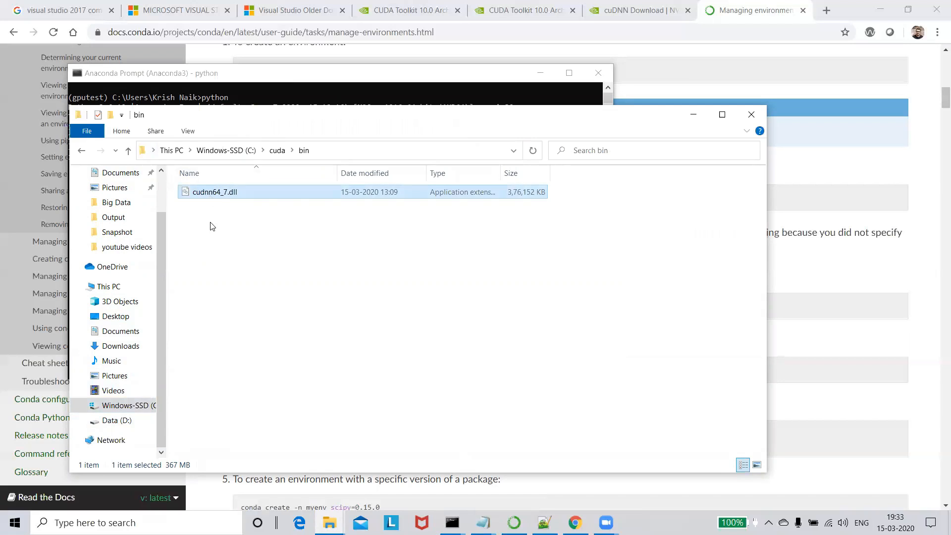
click(693, 118)
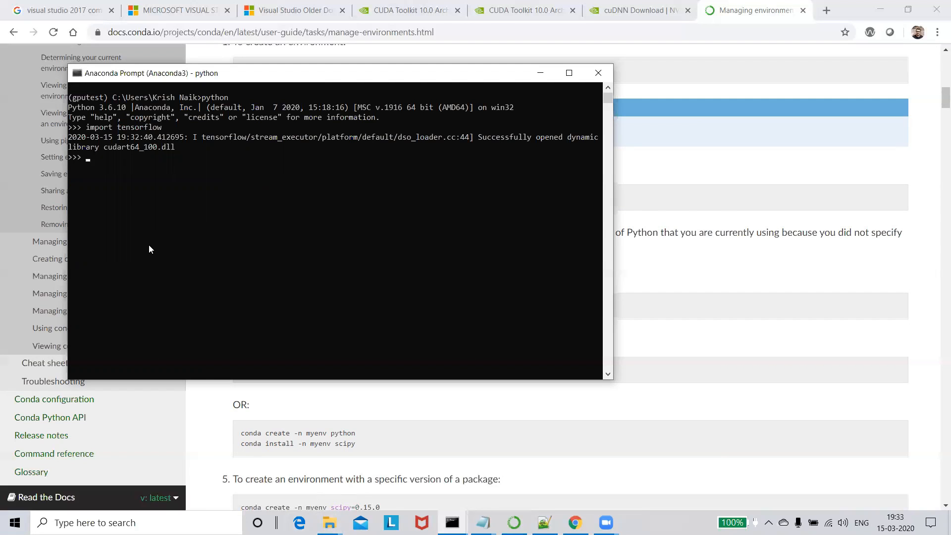
Exit the Python session with exit() and switch to the Notepad window holding the TensorFlow test script
text(exit())
key(Return)
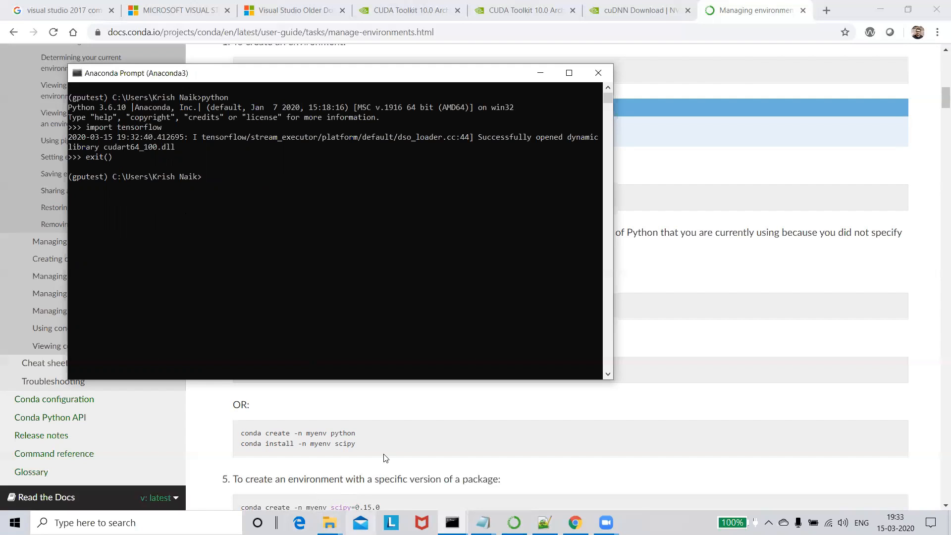
mouse_move(483, 522)
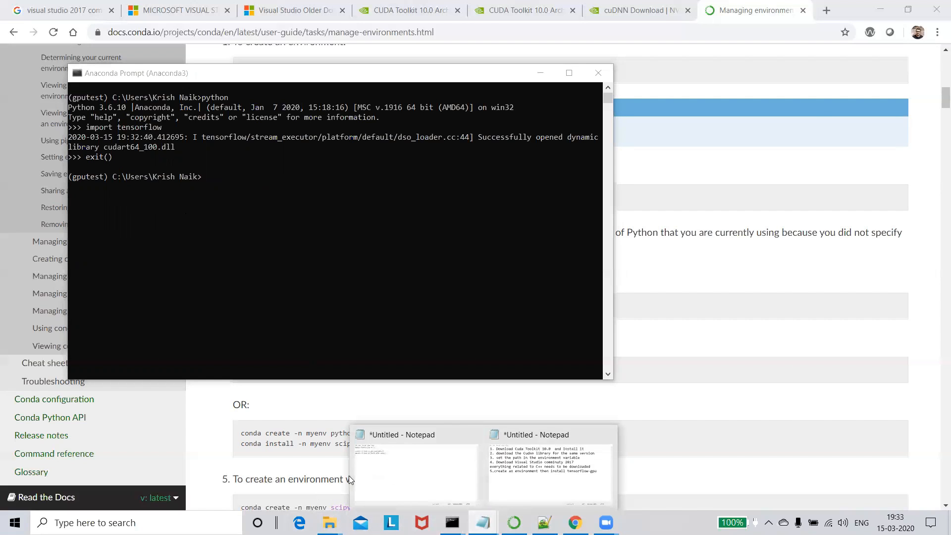
click(411, 468)
Remove the assert keyword from the is_gpu_available() and is_built_with_cuda() lines, keeping each call on its own line
drag(292, 181, 118, 148)
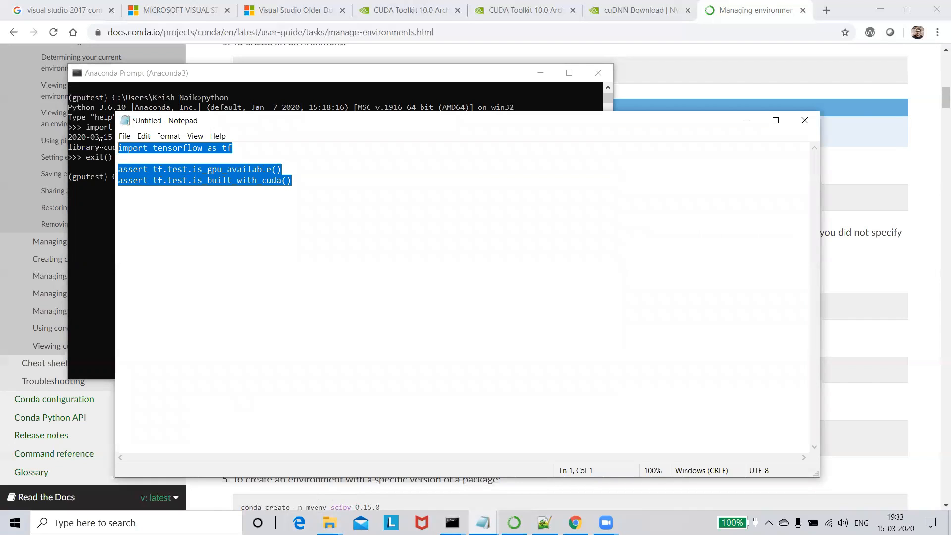
click(153, 170)
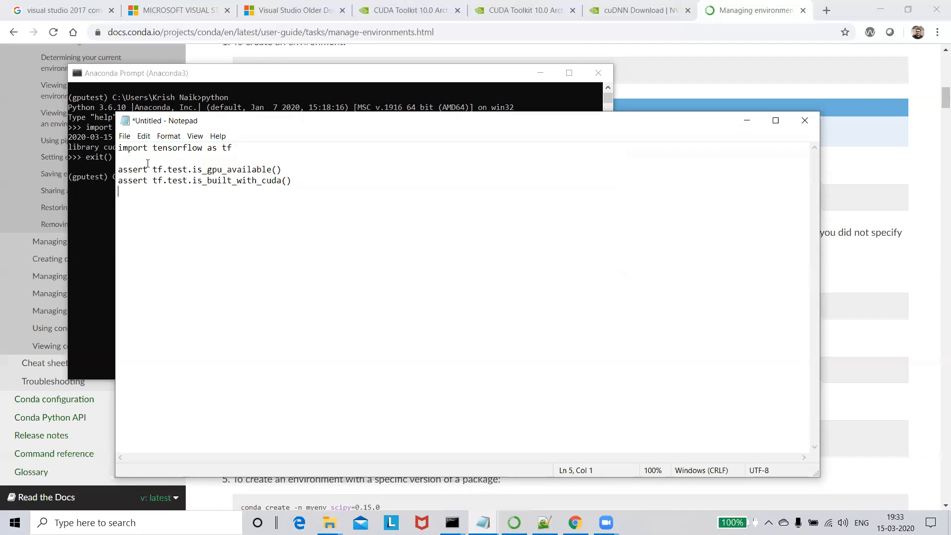
drag(153, 170, 115, 170)
key(BackSpace)
click(151, 181)
key(BackSpace)
key(BackSpace)
key(BackSpace)
key(BackSpace)
key(BackSpace)
key(BackSpace)
key(BackSpace)
key(BackSpace)
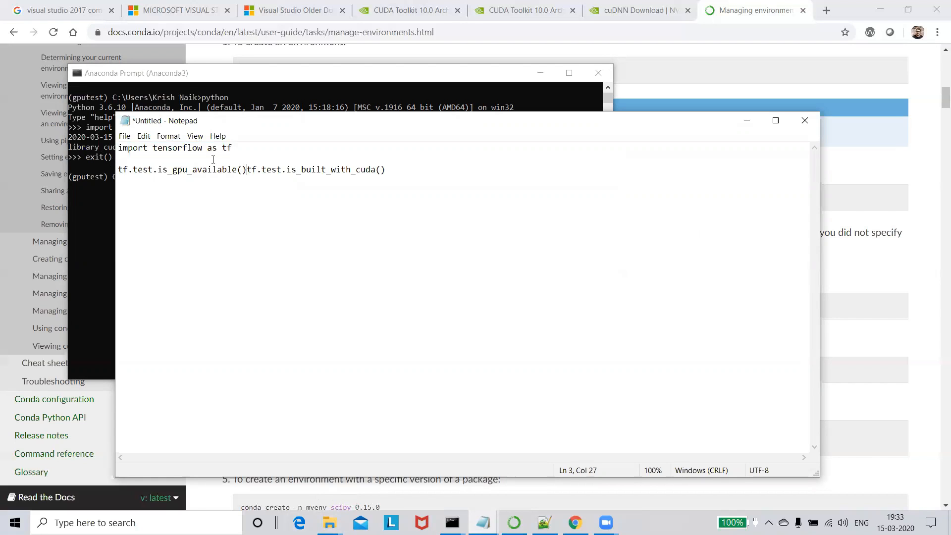
key(Return)
Wrap tf.test.is_gpu_available() and tf.test.is_built_with_cuda() each in print() and add a new line at the end
click(118, 169)
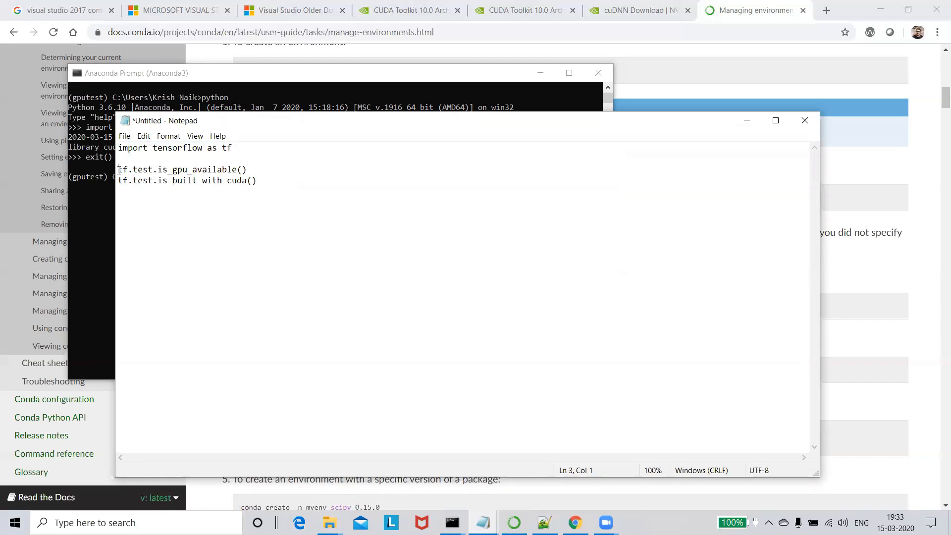
text(print()
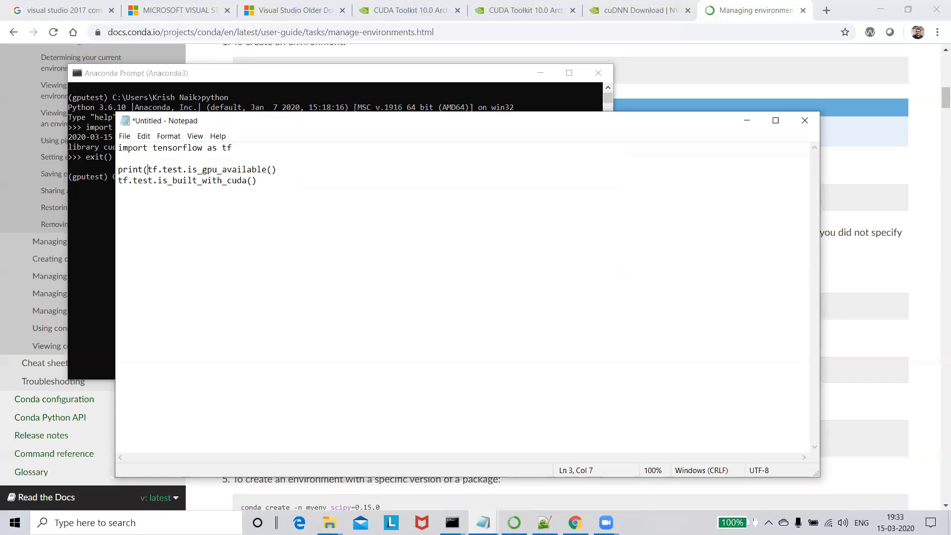
click(277, 169)
text())
click(122, 182)
key(Left)
text(print()
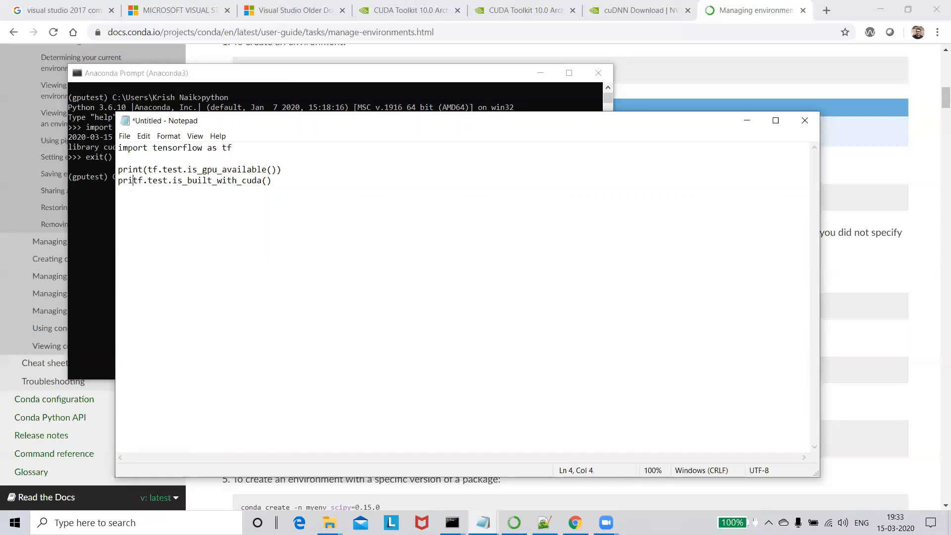
key(End)
text())
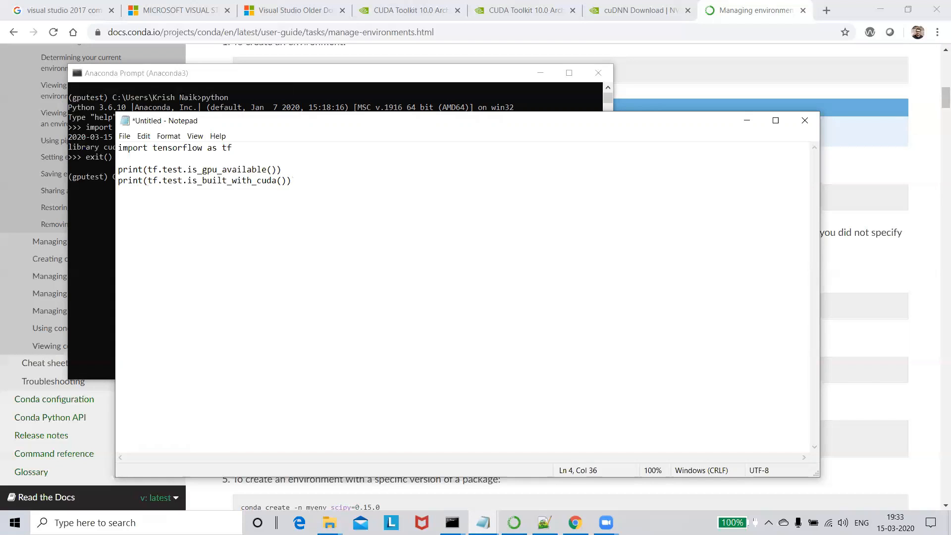
key(Return)
Copy the whole test script, run it in a new Python session in the Anaconda Prompt, and review the output
key(ctrl+a)
click(97, 236)
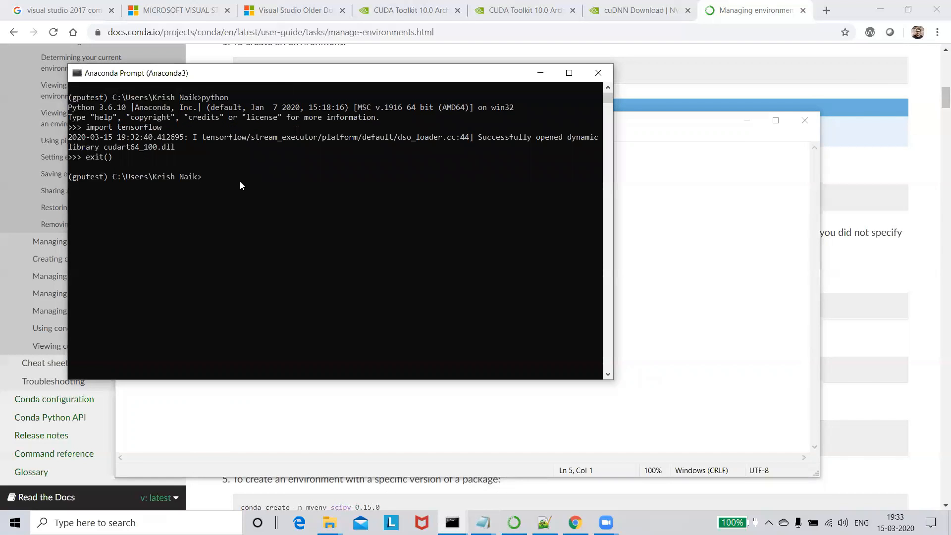
text(python)
key(Return)
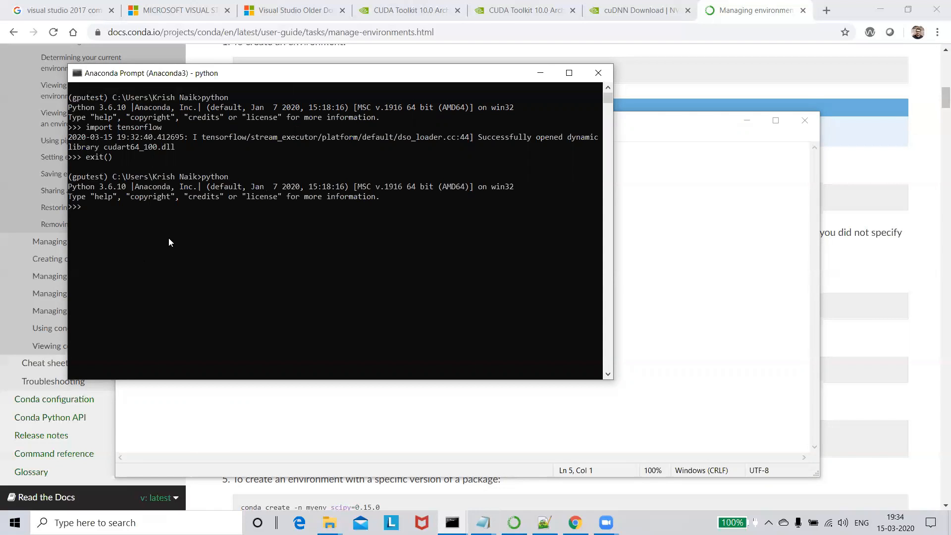
text(import tensorflow as tf)
key(Return)
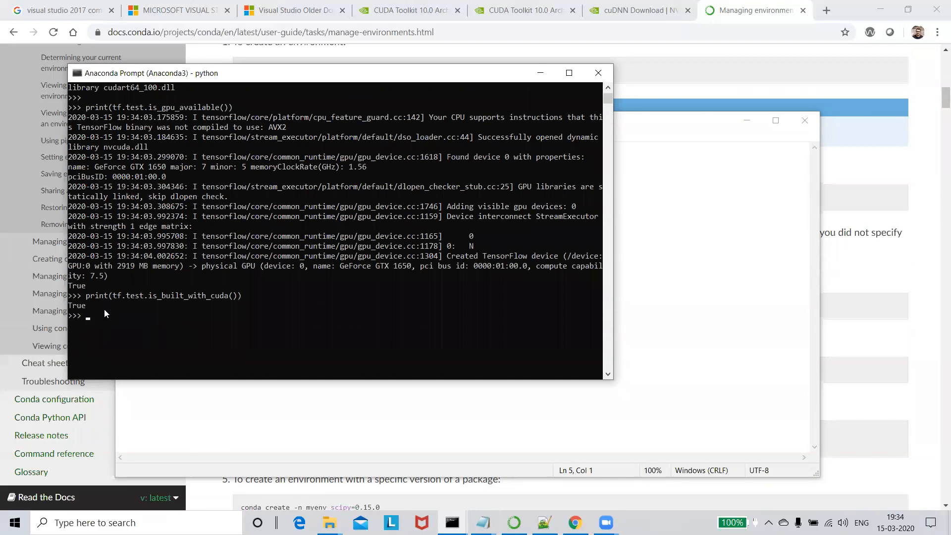
scroll(104, 313, up, 4)
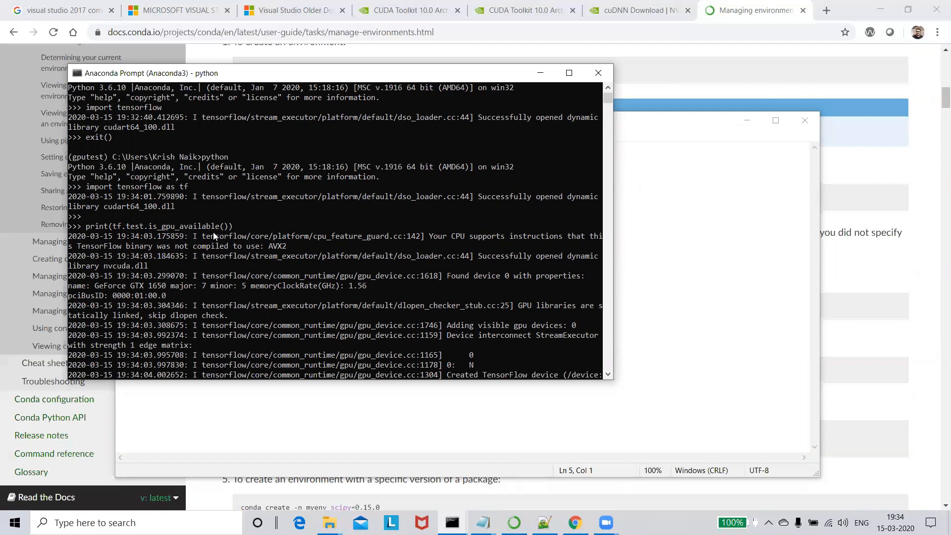
Maximize the Anaconda Prompt and examine the GPU test output, including the detected device details and both print results
scroll(121, 229, down, 2)
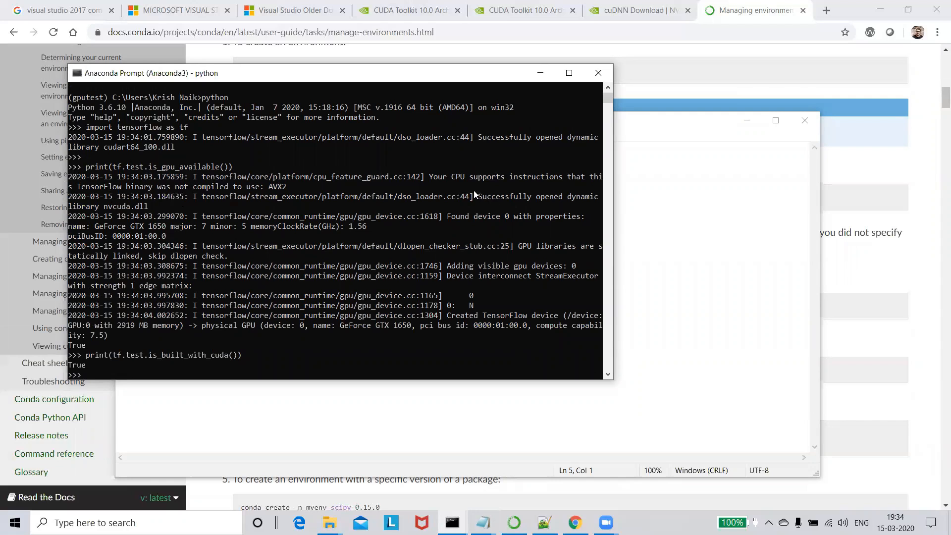
click(99, 228)
drag(112, 231, 188, 228)
click(569, 73)
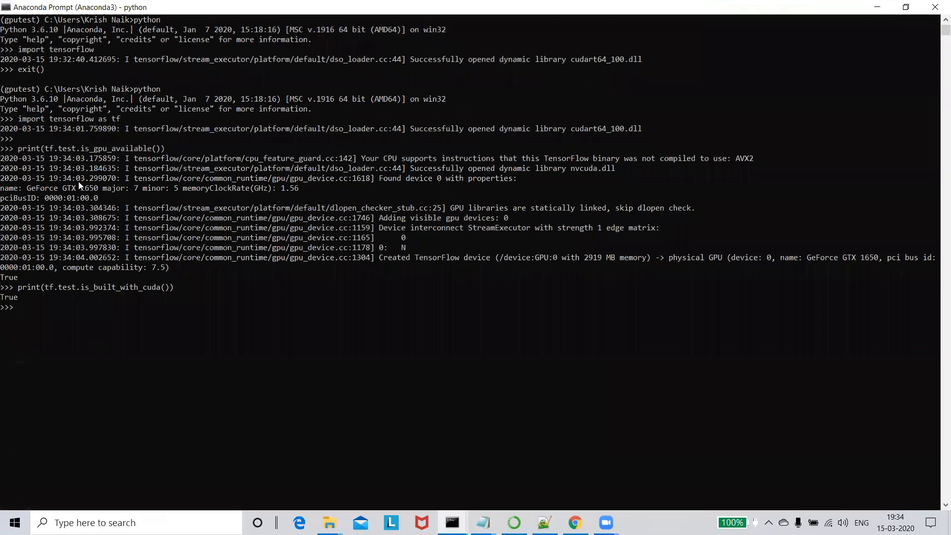
drag(28, 190, 294, 188)
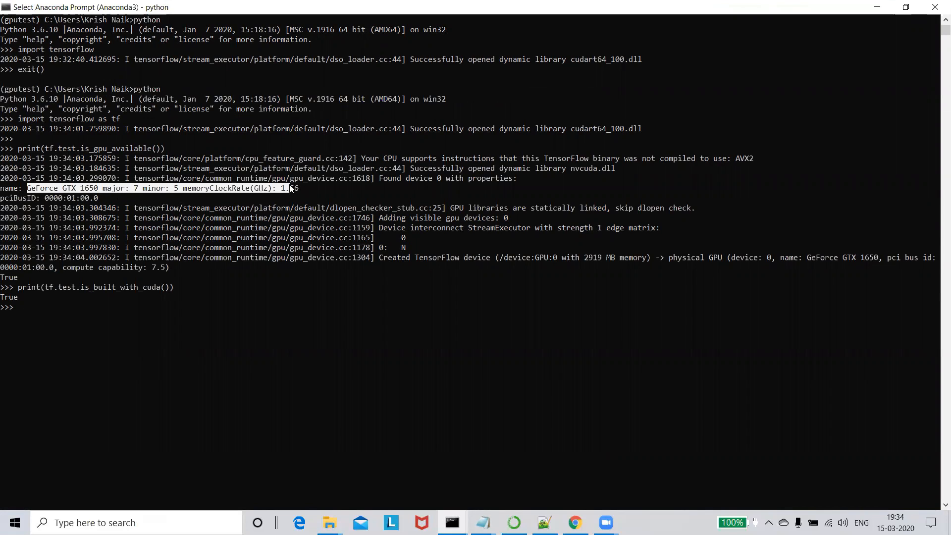
drag(402, 258, 110, 273)
drag(58, 289, 0, 277)
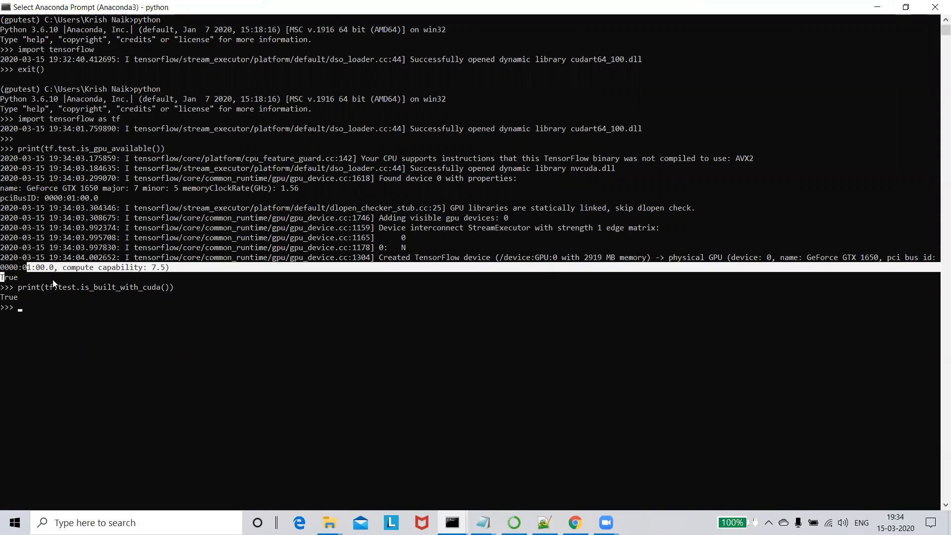
Exit the Python session with exit() and check the path and contents of the project's New folder against the prompt's working directory
text(exit())
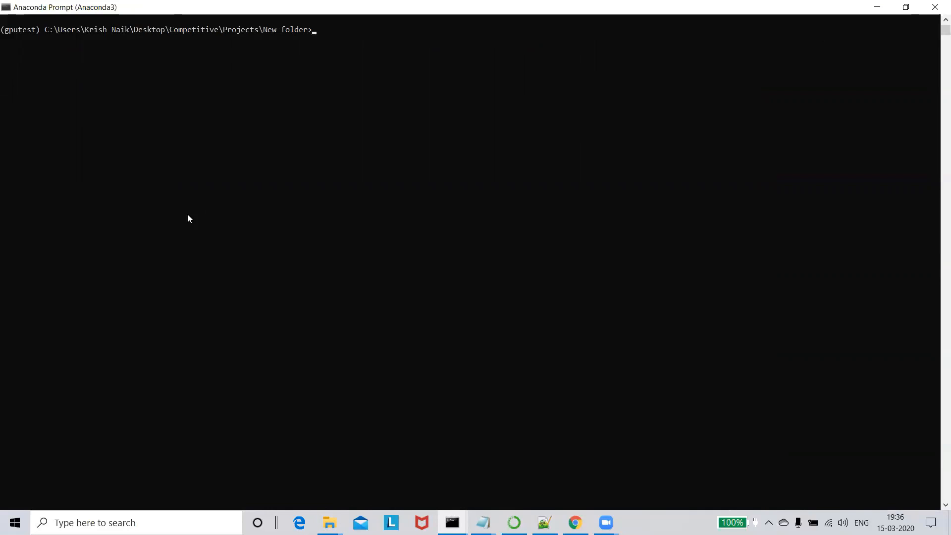
key(alt+Tab)
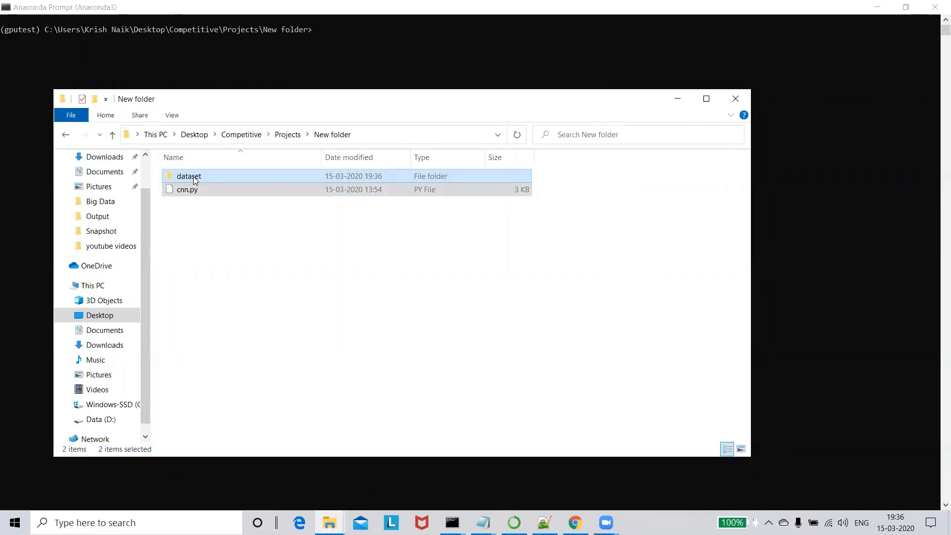
key(alt+d)
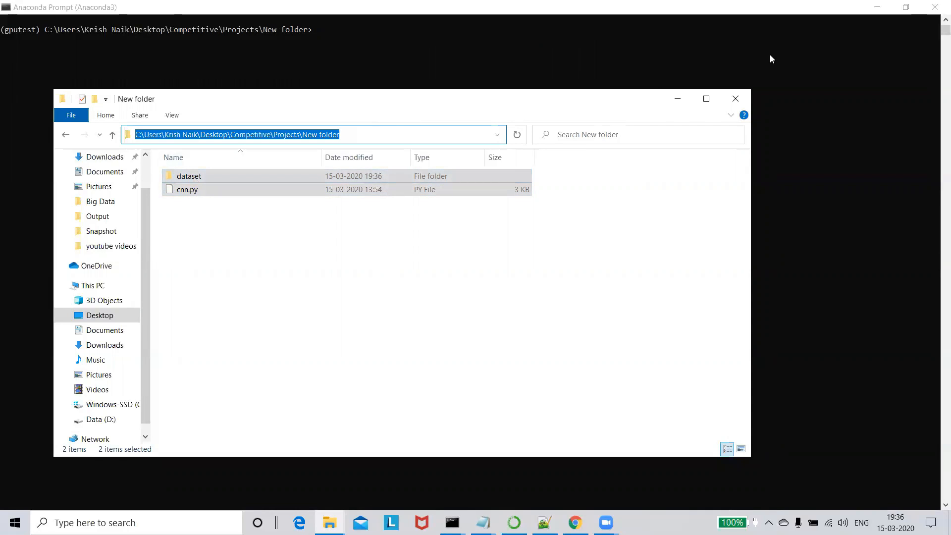
click(434, 55)
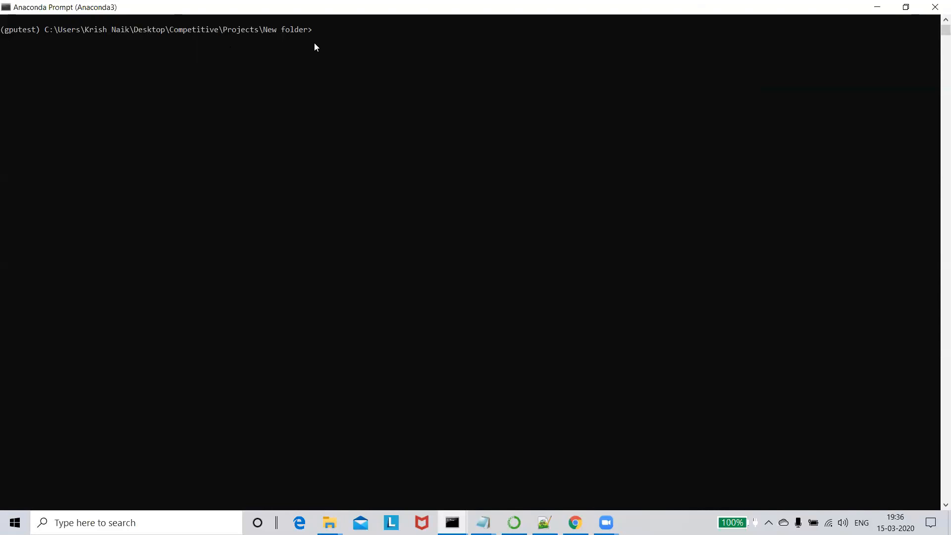
key(alt+Tab)
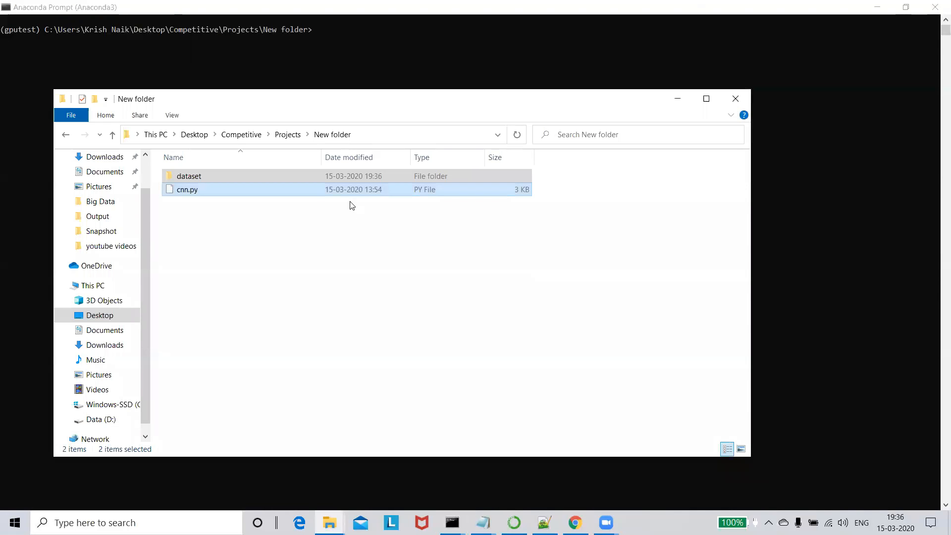
click(369, 51)
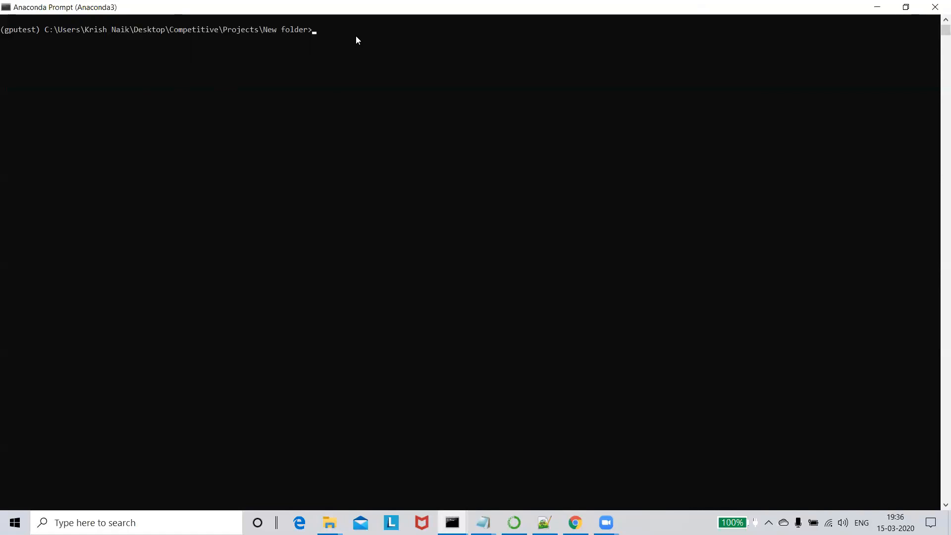
Install Keras in the gputest environment with pip install keras, and run the training script with python cnn.py
text(pip install keras)
key(Return)
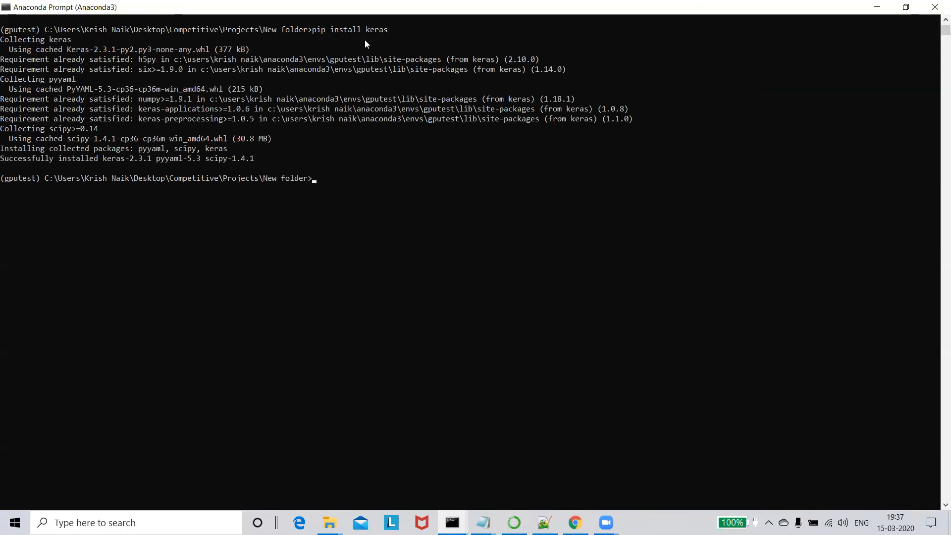
text(pythoi)
key(BackSpace)
text(n cnn.py)
key(Return)
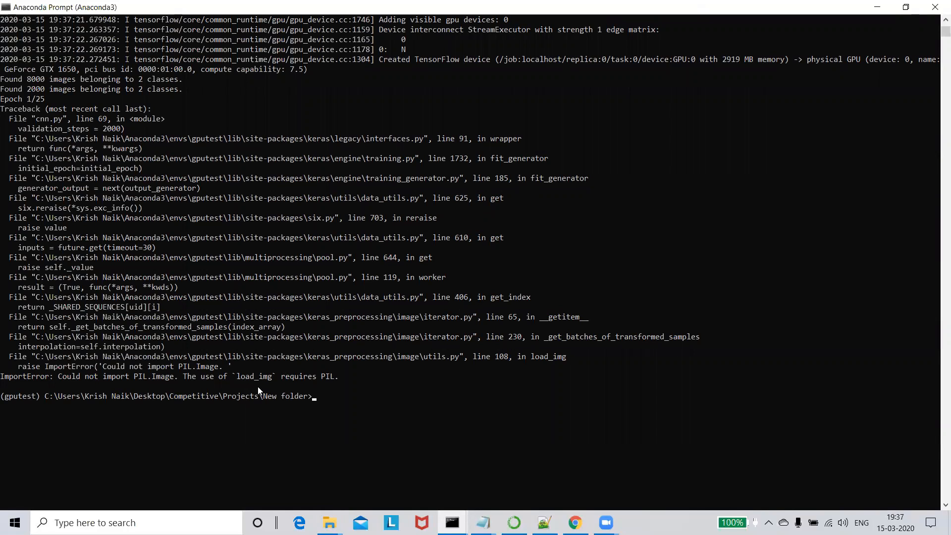
Install Pillow with pip install pillow, clear the console, and run python cnn.py again to start training
text(pip install pillow)
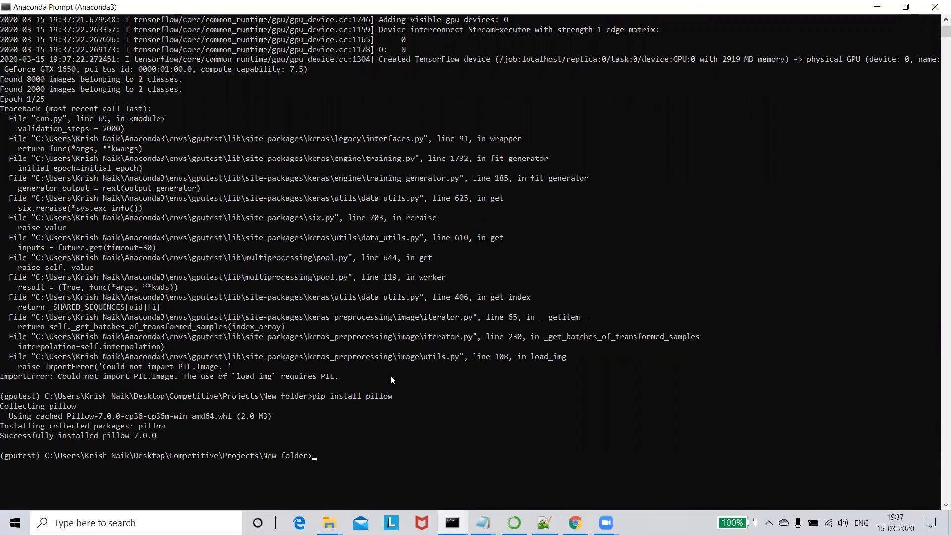
text(cls)
key(Return)
text(pip install pillow)
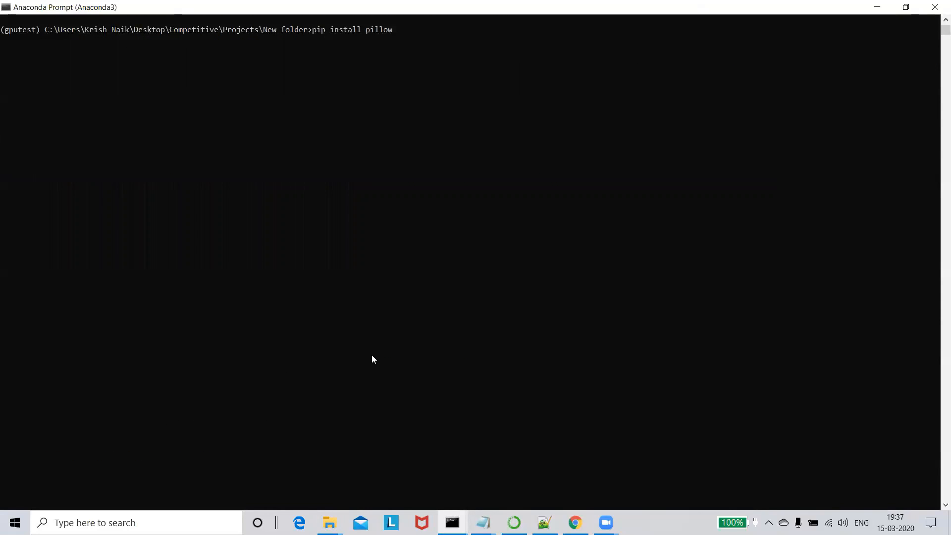
key(Up)
key(Return)
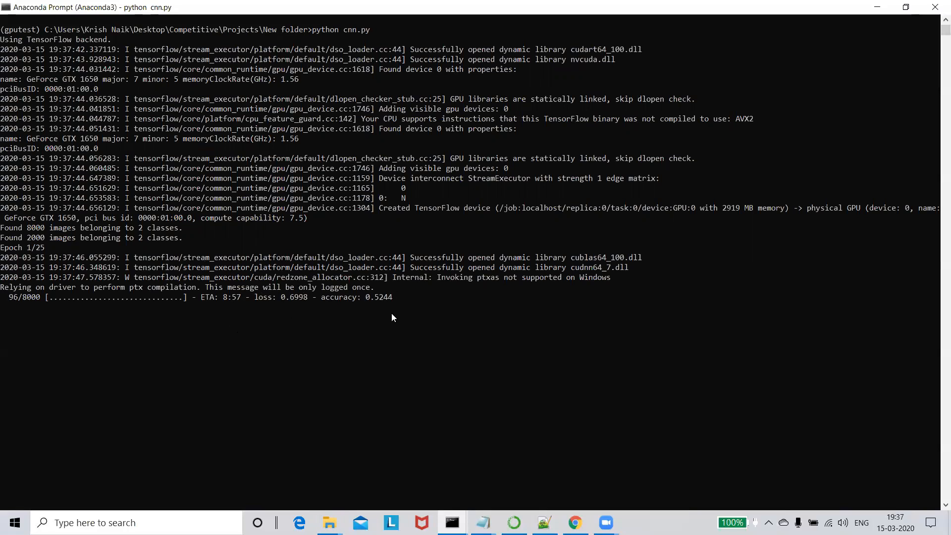
scroll(386, 312, down, 1)
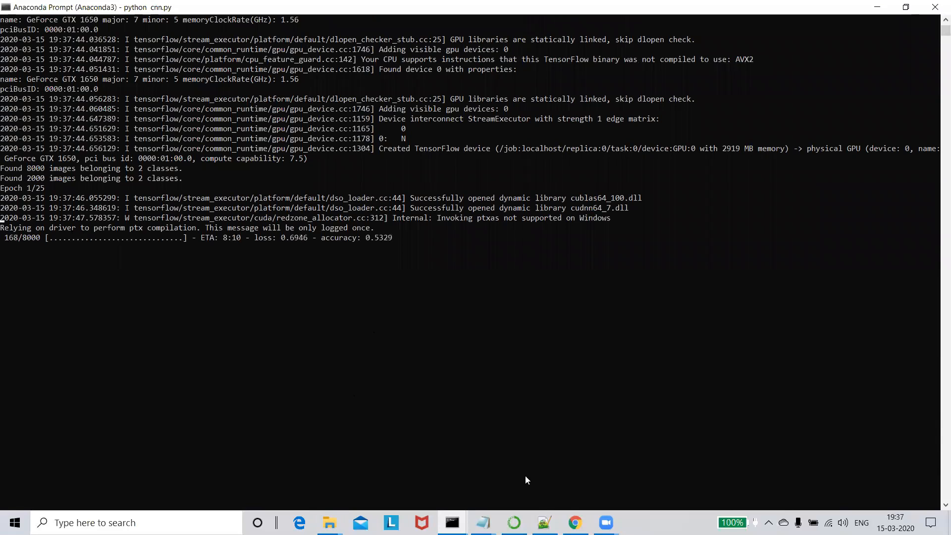
Review cnn.py in Notepad++, examining steps_per_epoch, epochs and the CNN layer definitions, and minimize the editor
click(544, 522)
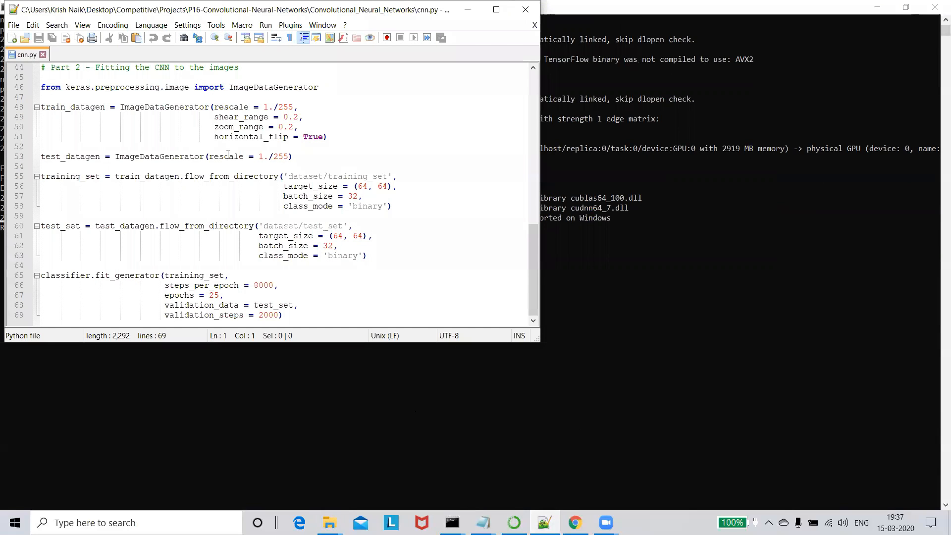
scroll(268, 284, up, 1)
scroll(268, 284, down, 1)
click(255, 286)
key(shift+End)
key(shift+Left)
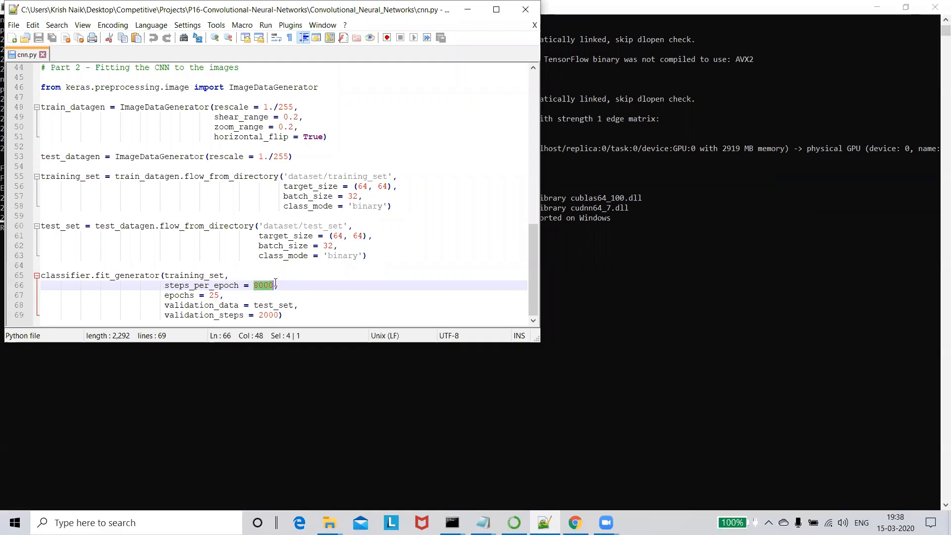
drag(222, 295, 150, 295)
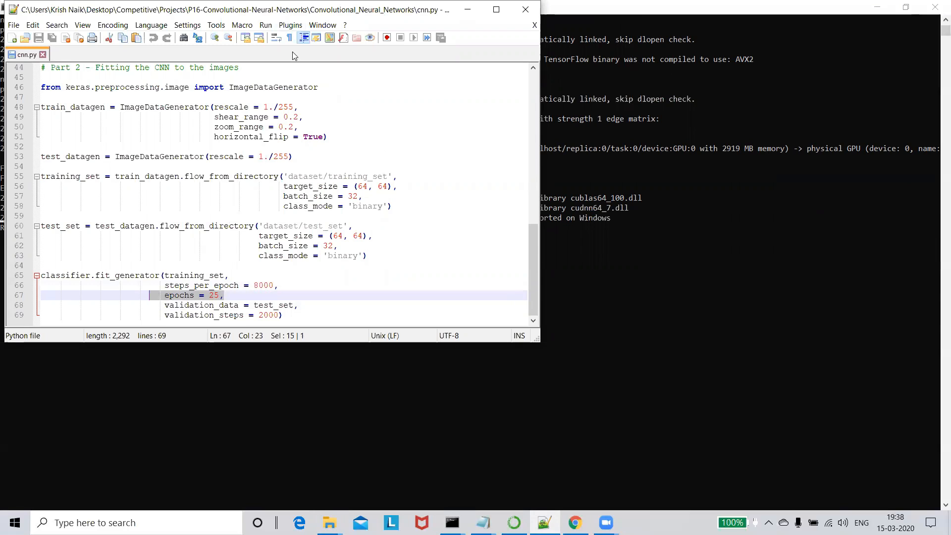
drag(293, 9, 416, 75)
scroll(486, 197, up, 14)
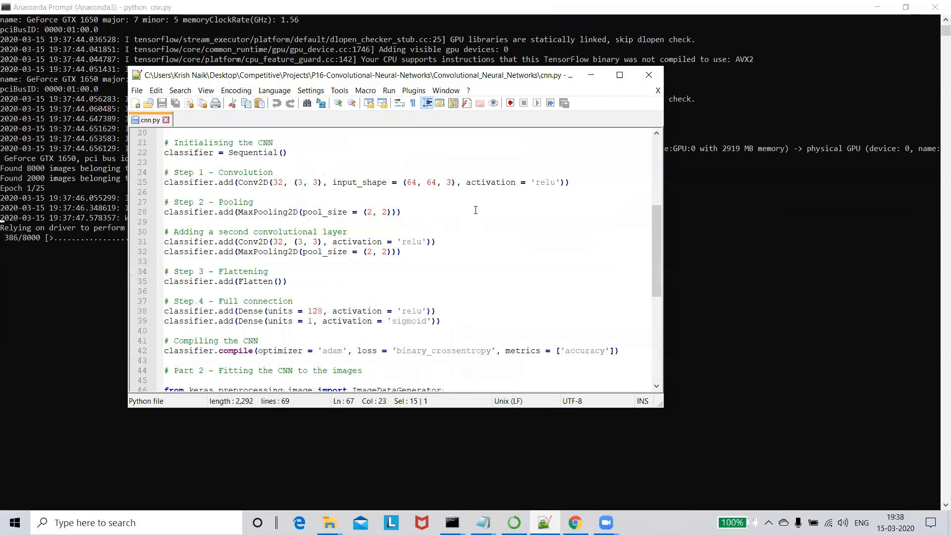
scroll(485, 197, down, 14)
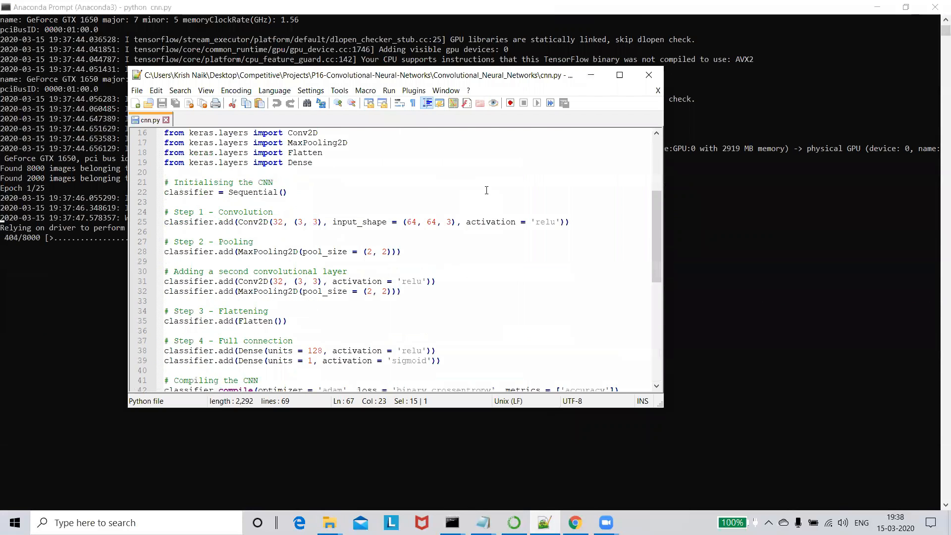
click(591, 75)
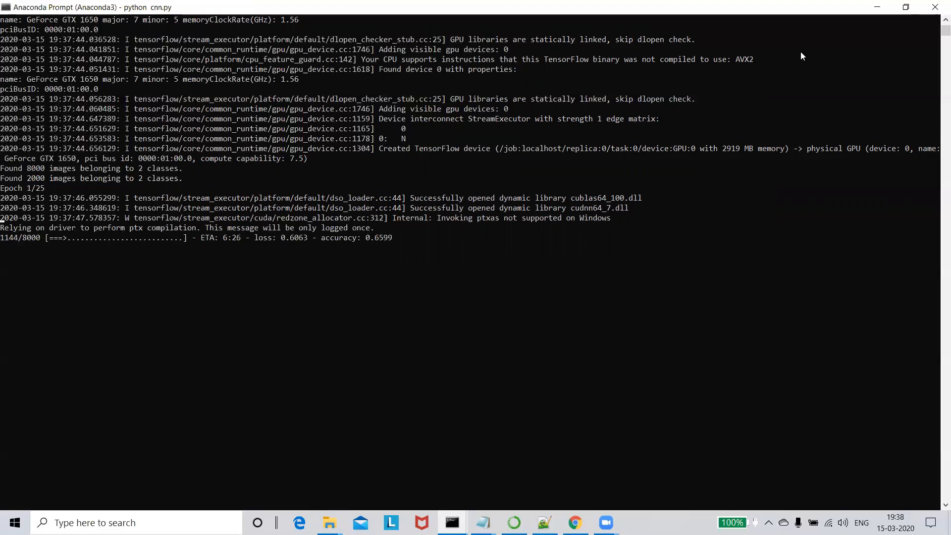
Switch to the Anaconda Prompt window of the gpu1 environment and examine the per-epoch times and accuracies of the earlier training run
click(877, 8)
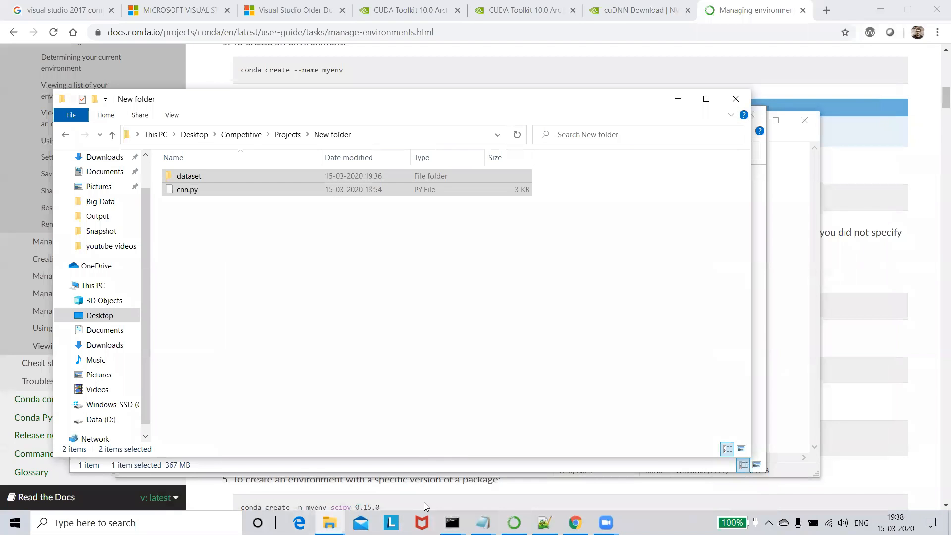
mouse_move(452, 521)
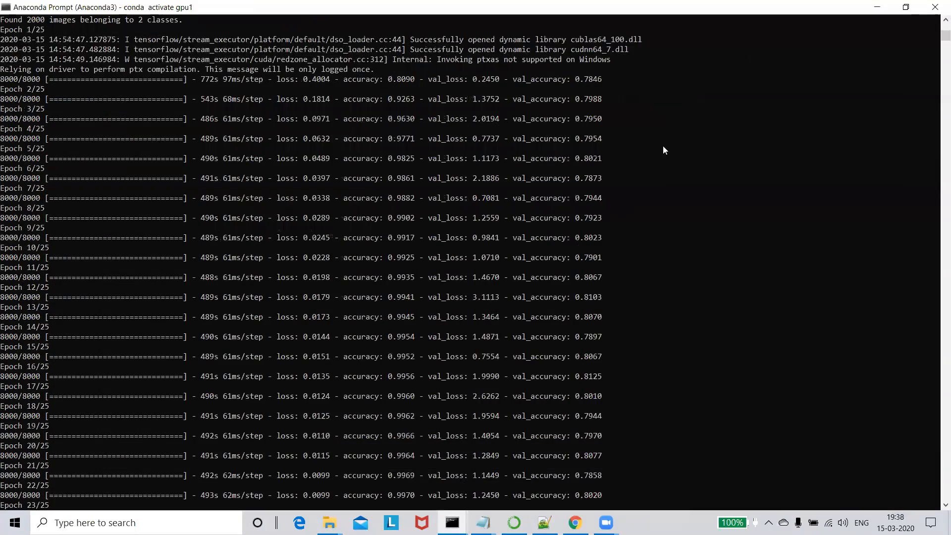
click(404, 473)
scroll(399, 296, up, 3)
scroll(400, 296, down, 6)
scroll(276, 336, up, 3)
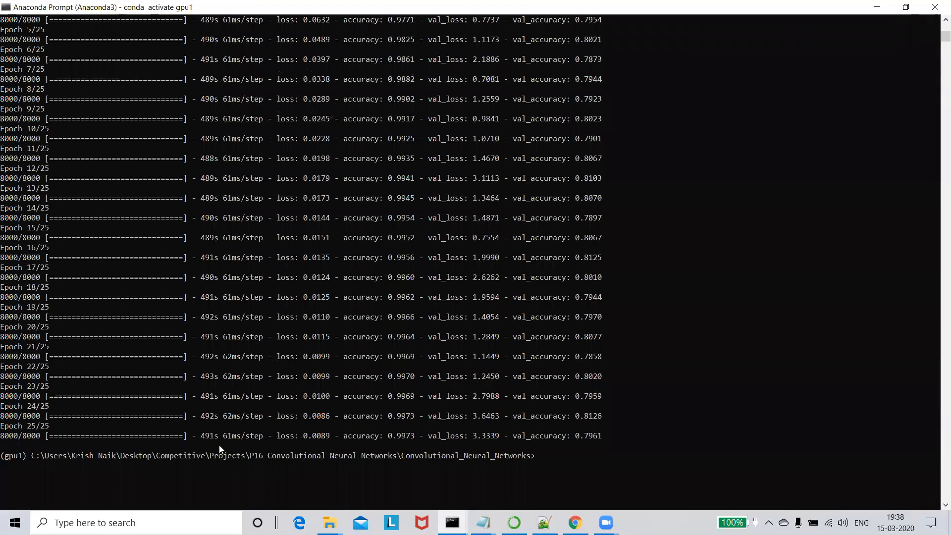
scroll(219, 445, up, 3)
scroll(293, 476, down, 1)
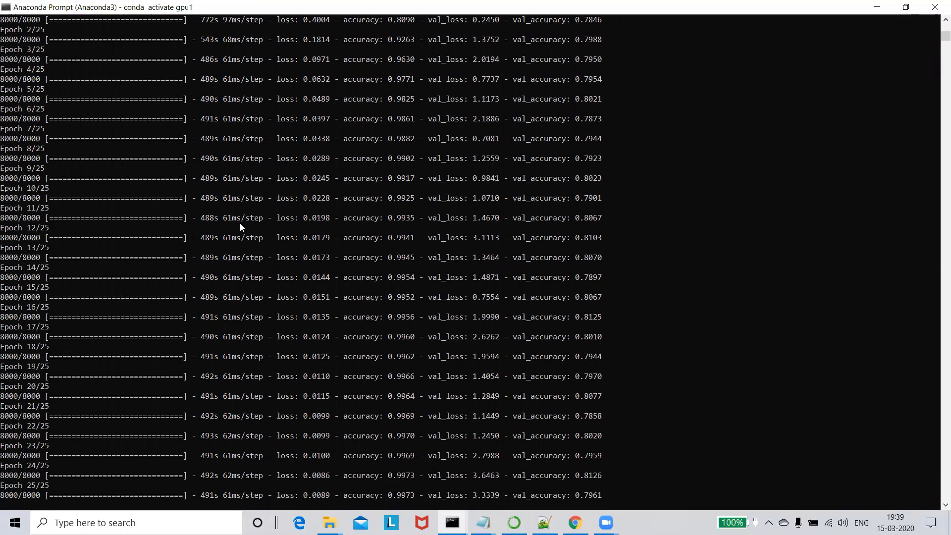
scroll(233, 226, up, 1)
scroll(232, 227, down, 1)
Switch to the Notepad setup notes and add the line "6. Install Keras" below the tensorflow-gpu step
mouse_move(483, 523)
click(509, 485)
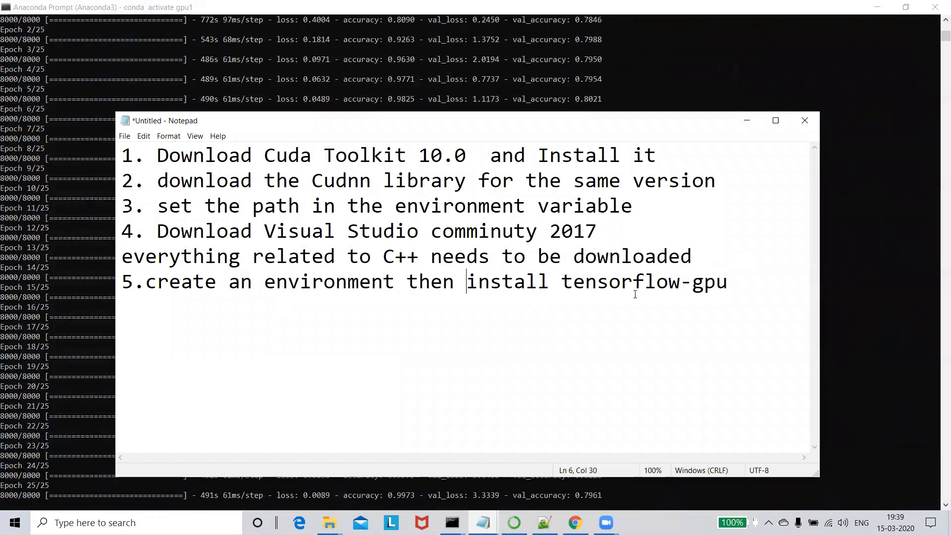
click(740, 286)
key(Return)
text(6. In st)
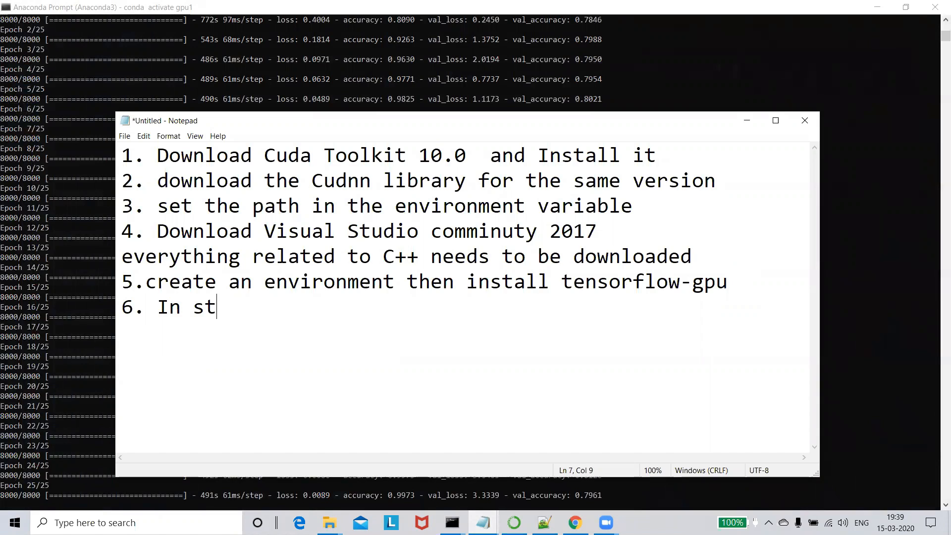
text(all Keras)
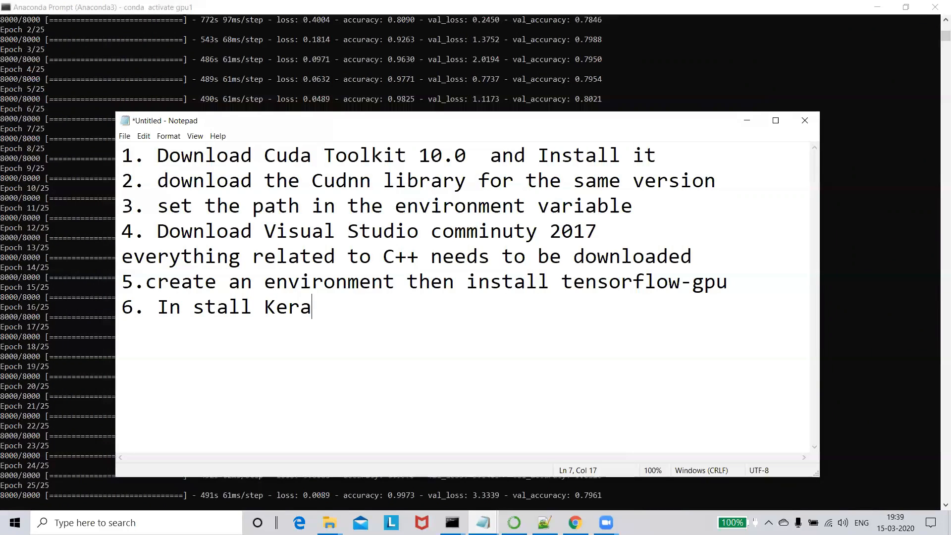
key(Left)
key(Left)
key(Left)
key(Left)
key(Left)
key(Left)
key(Left)
key(Left)
key(Left)
key(Left)
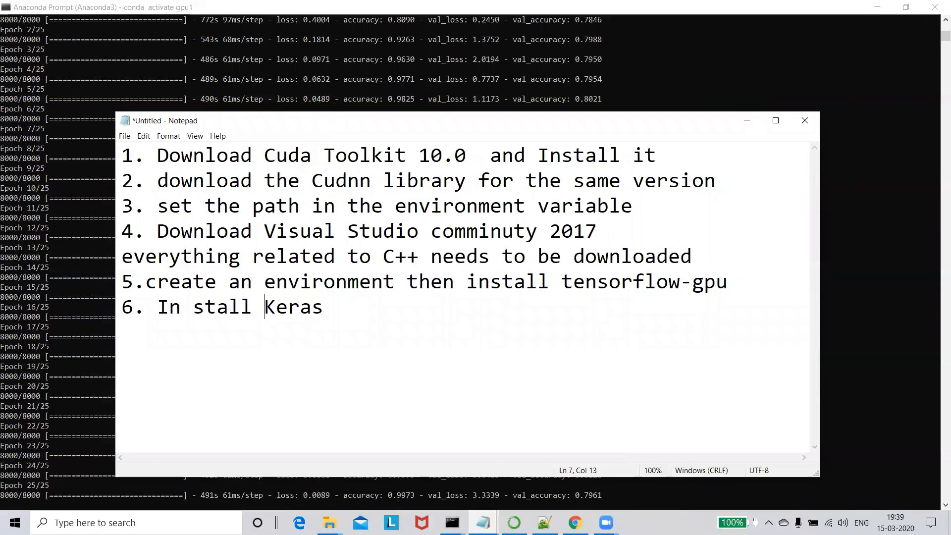
key(BackSpace)
key(BackSpace)
key(BackSpace)
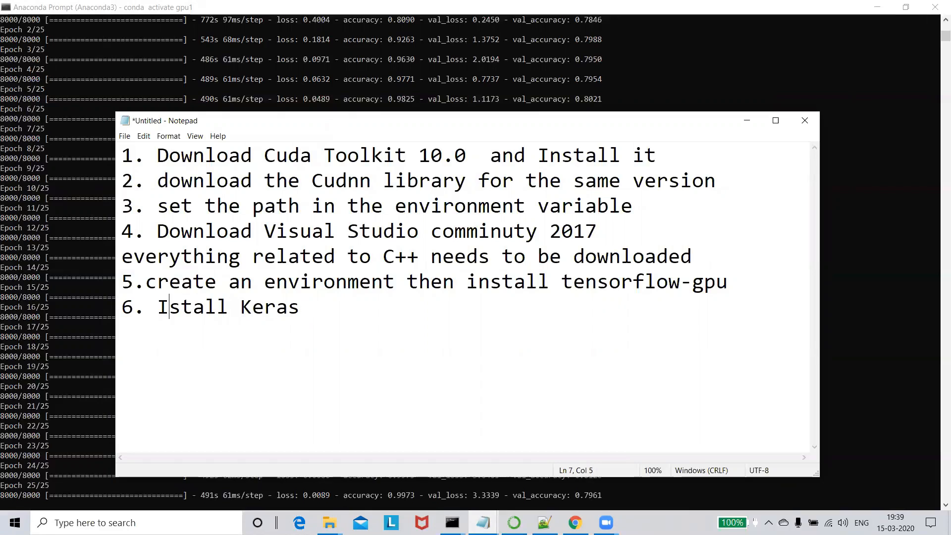
text(n)
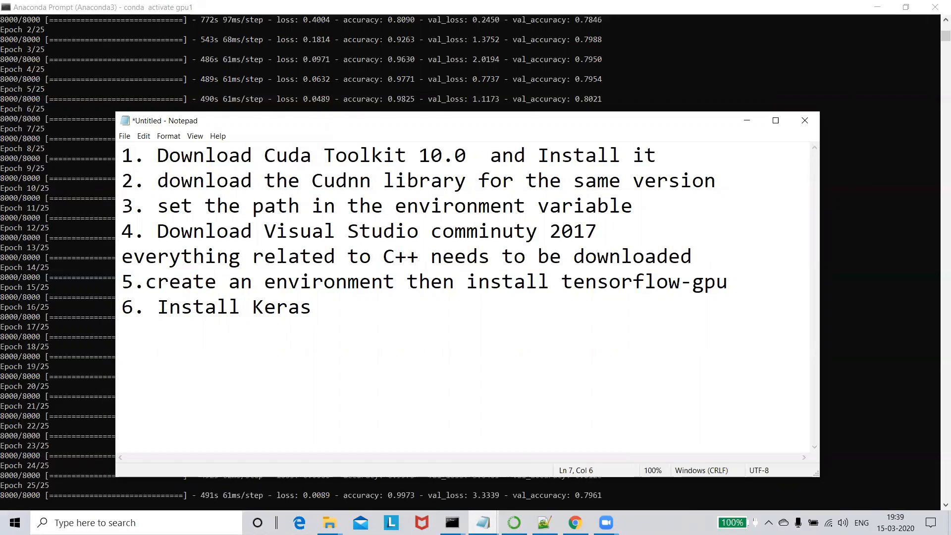